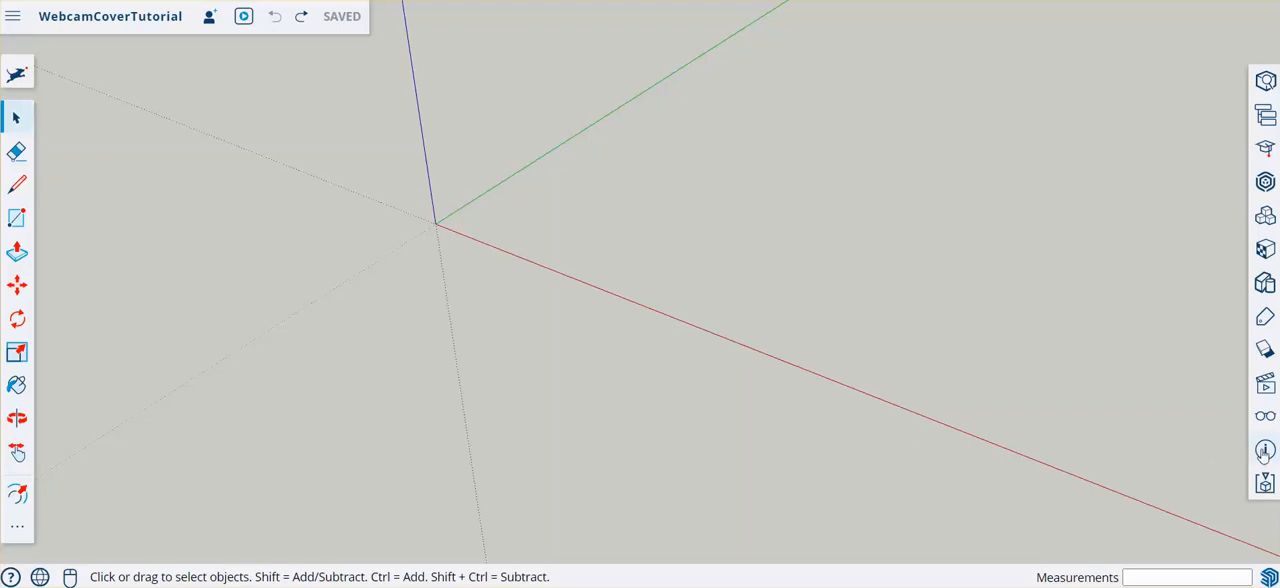
# - Check the model's length unit format, precision and snapping settings
pyautogui.click(1265, 450)
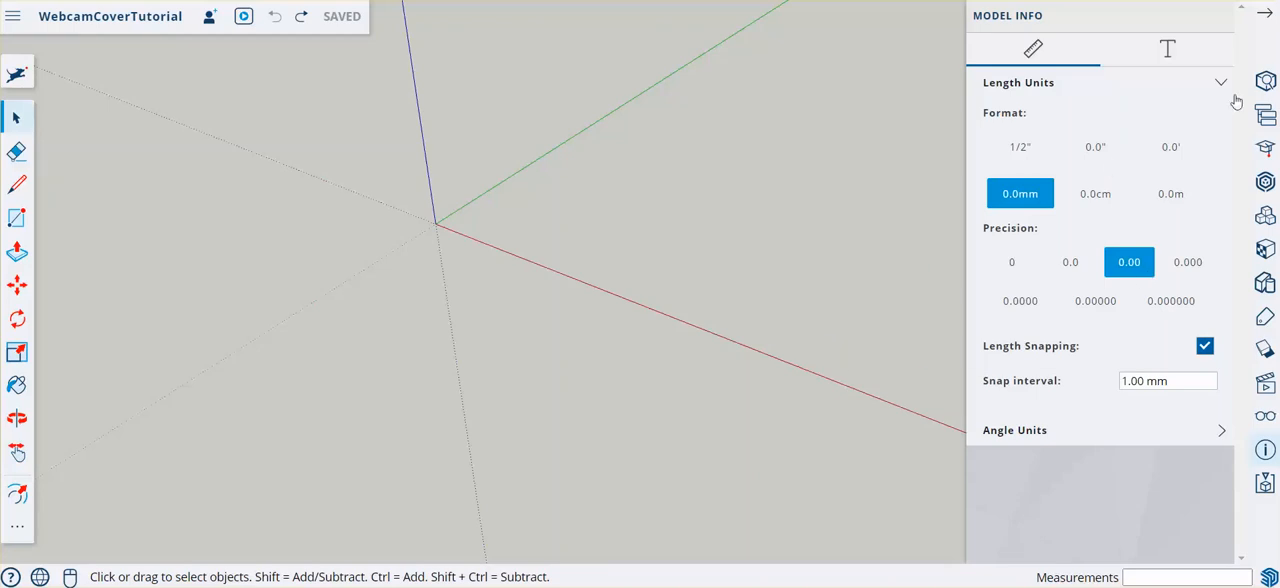
pyautogui.click(1265, 12)
# - Draw a closed 10 mm by 10 mm square from the origin along the red and green axes
pyautogui.click(17, 184)
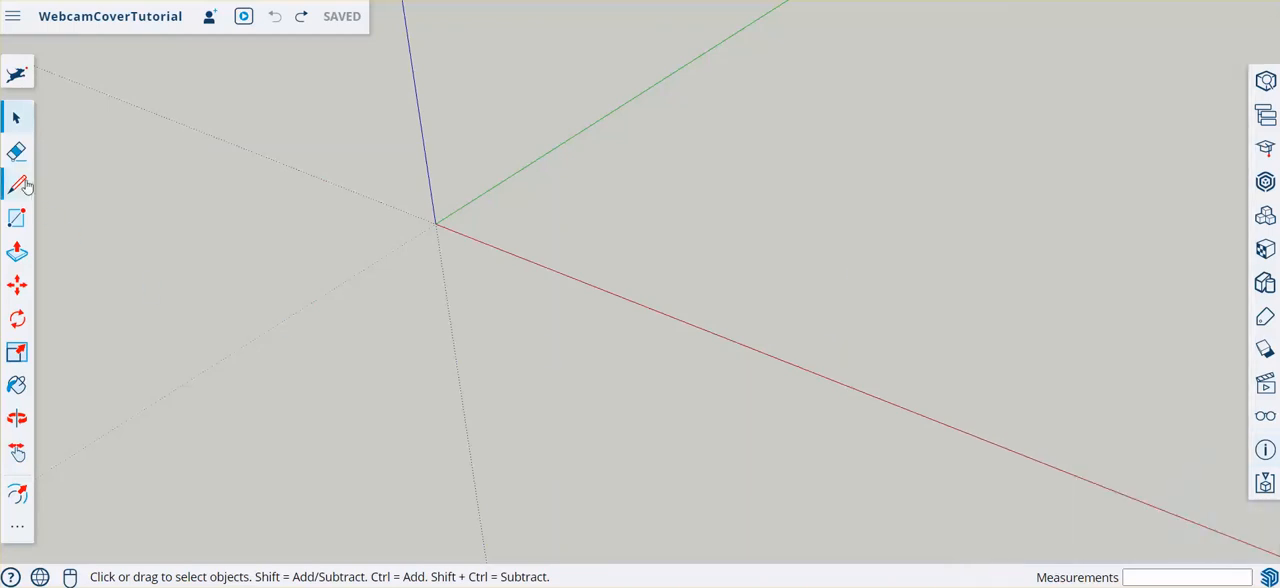
pyautogui.click(436, 223)
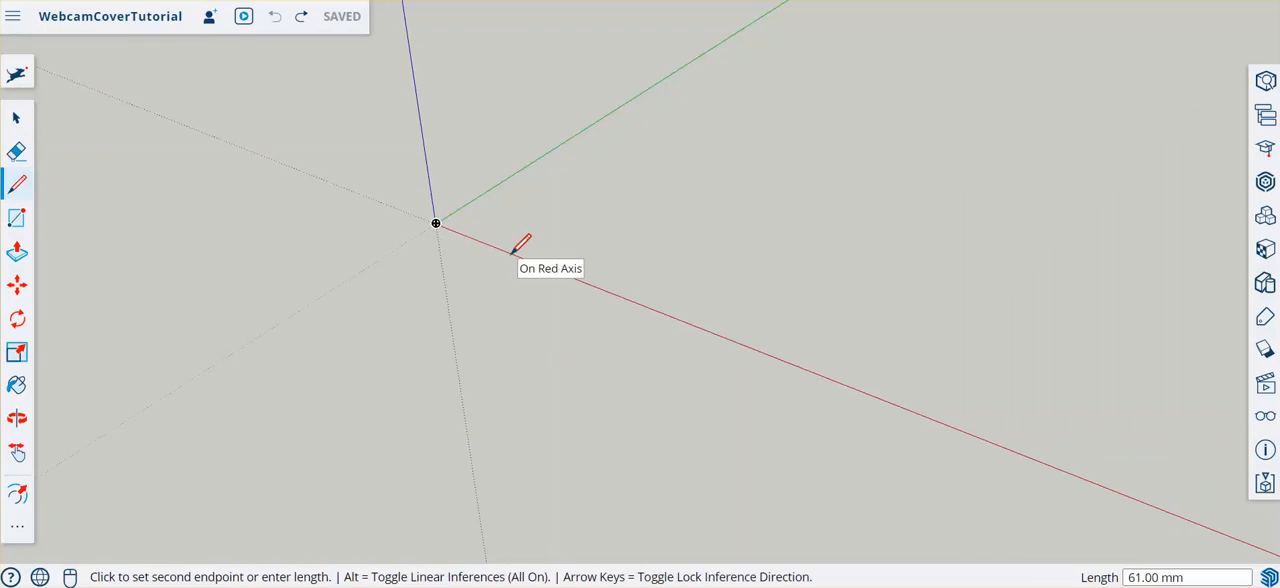
pyautogui.write('10')
pyautogui.press('Return')
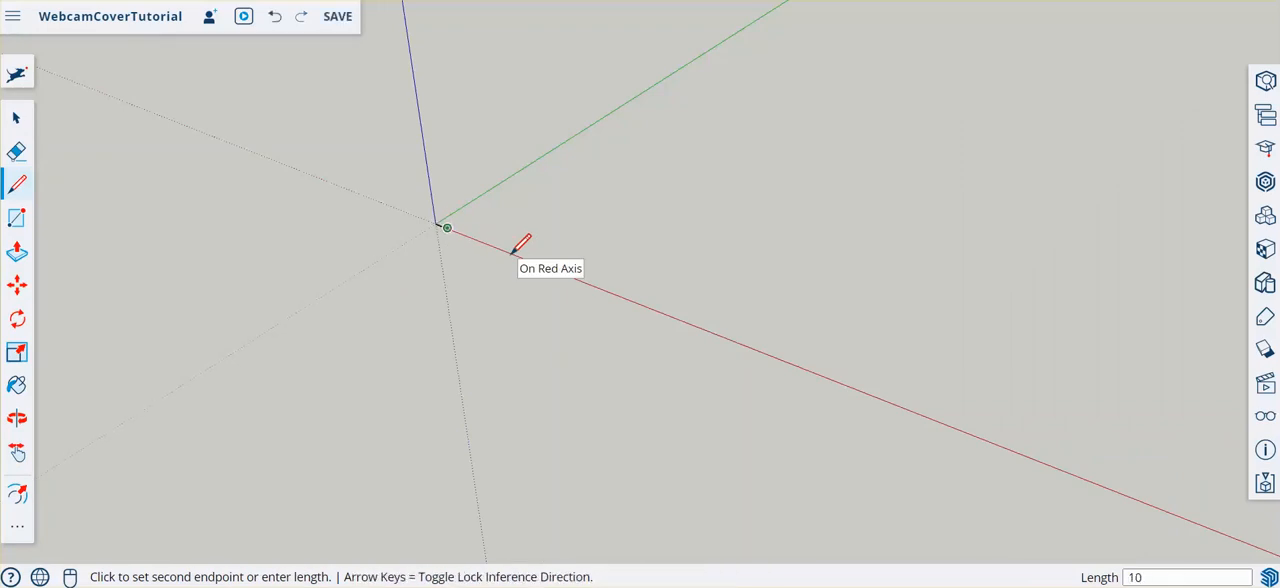
pyautogui.scroll(5, 420, 230)
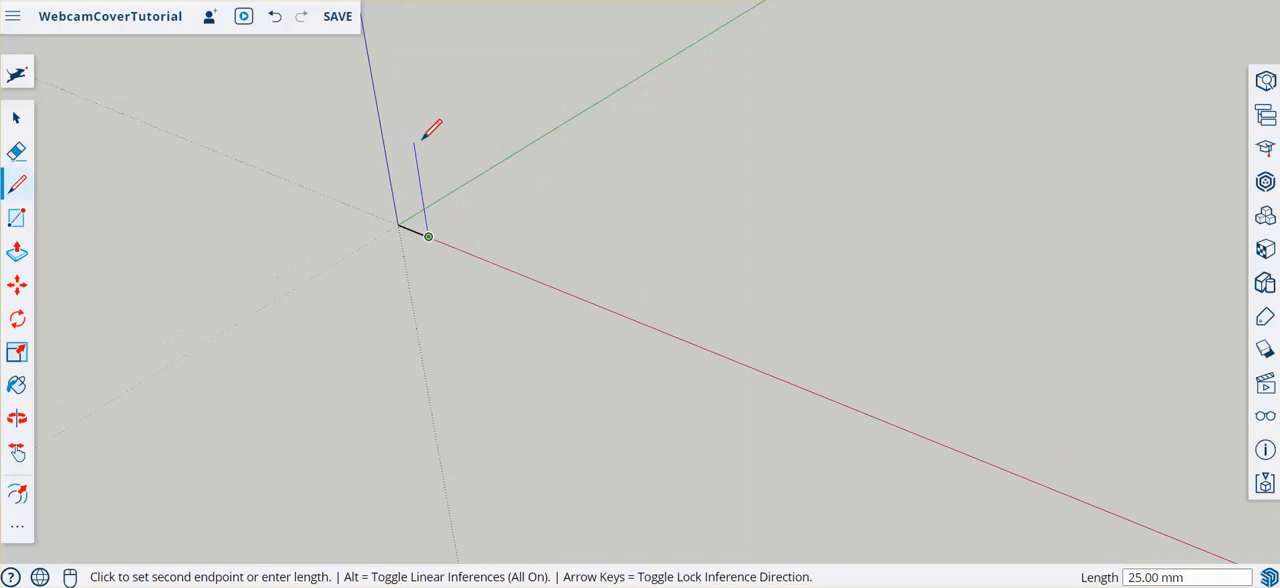
pyautogui.scroll(5, 437, 267)
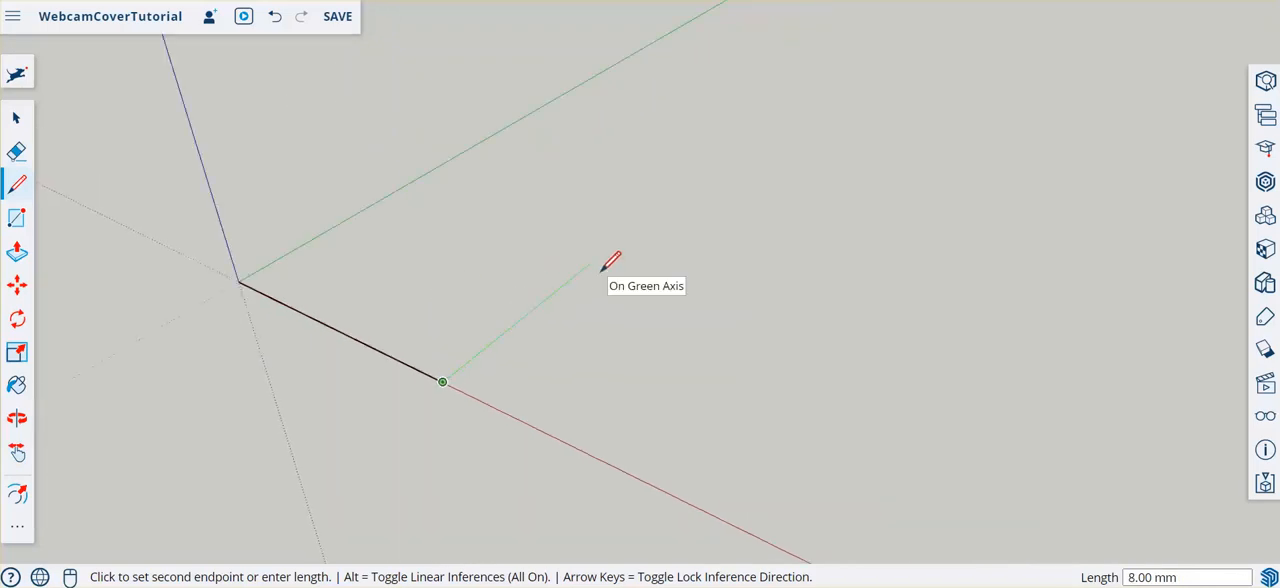
pyautogui.write('10')
pyautogui.press('Return')
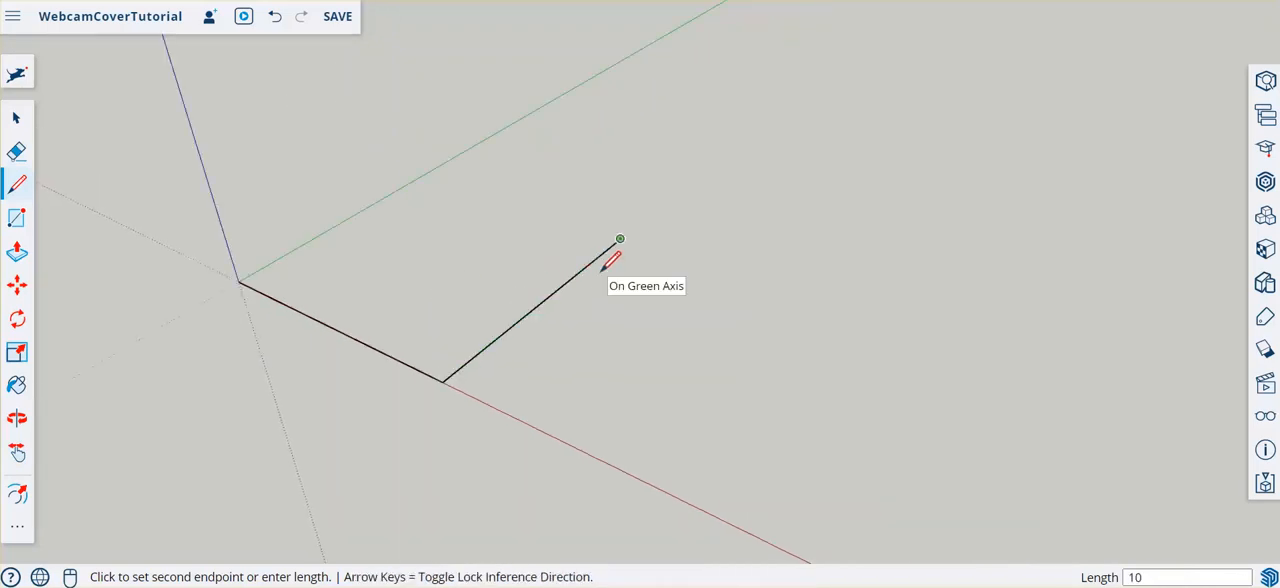
pyautogui.click(430, 170)
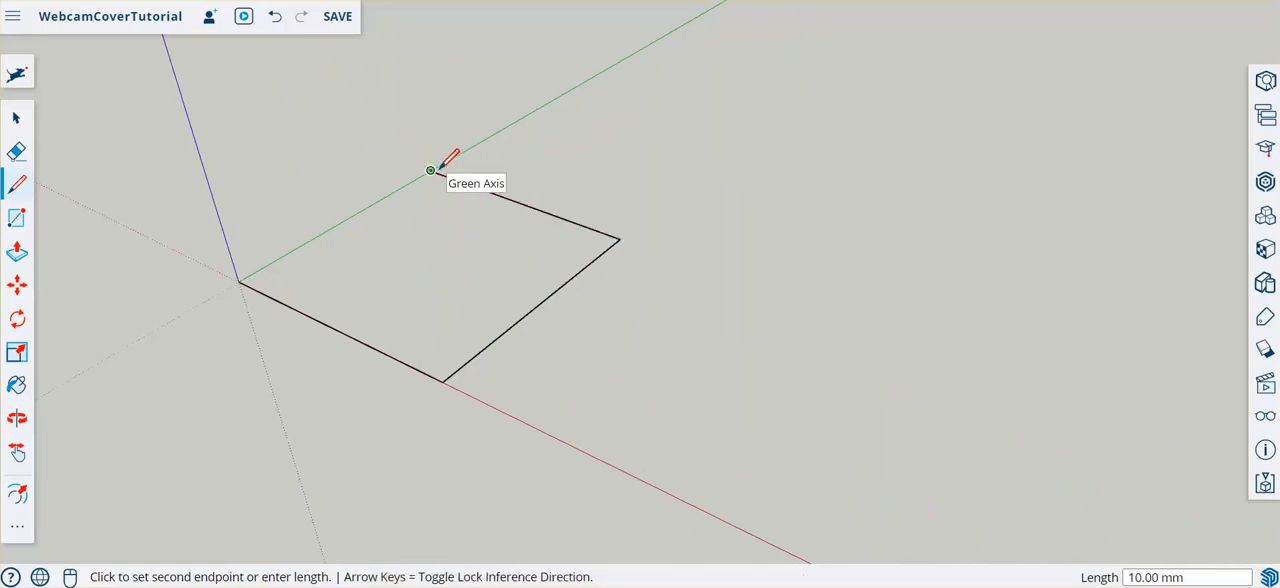
pyautogui.click(239, 282)
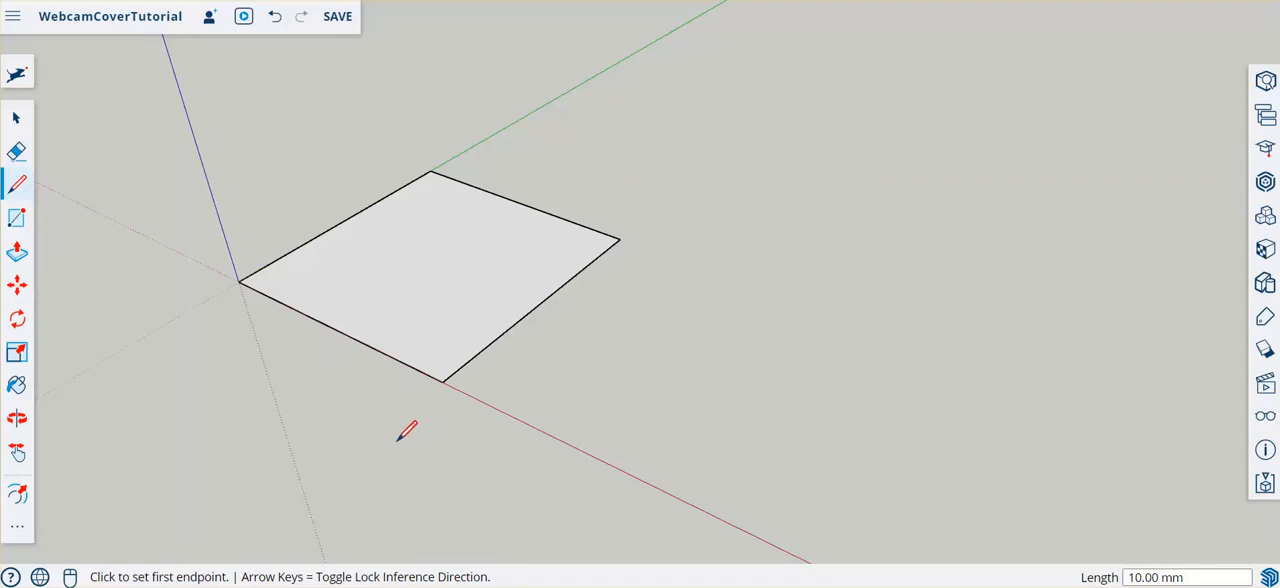
# - Push/Pull the square face upward by 1 mm to form a thin plate
pyautogui.click(17, 254)
pyautogui.click(447, 360)
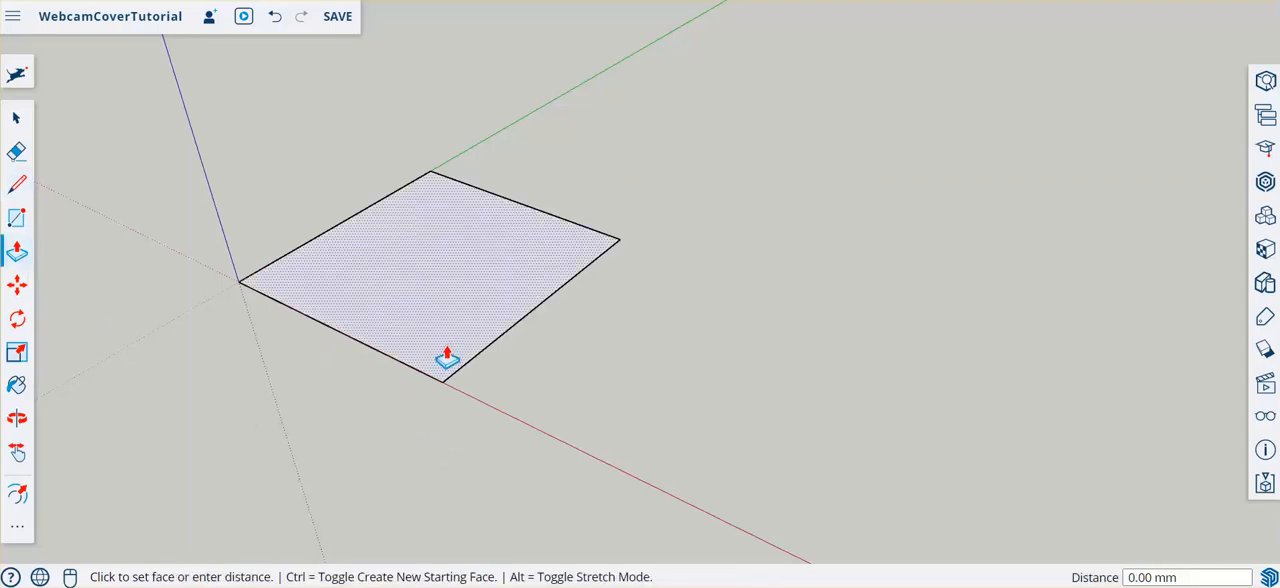
pyautogui.moveTo(447, 360); pyautogui.dragTo(446, 343)
pyautogui.write('1')
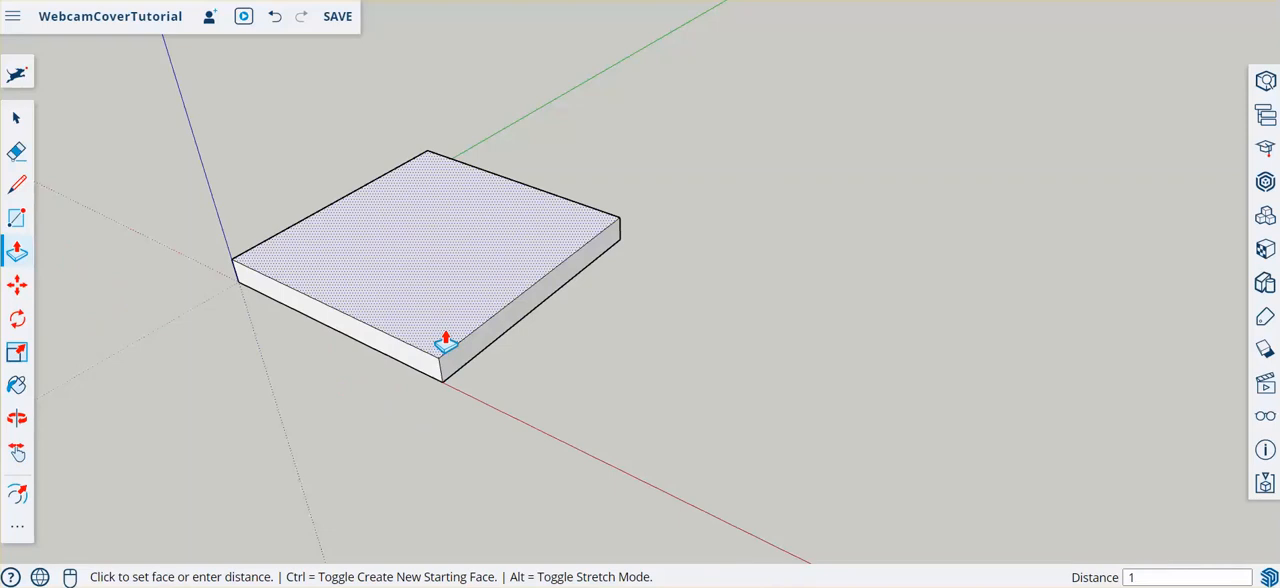
pyautogui.press('Return')
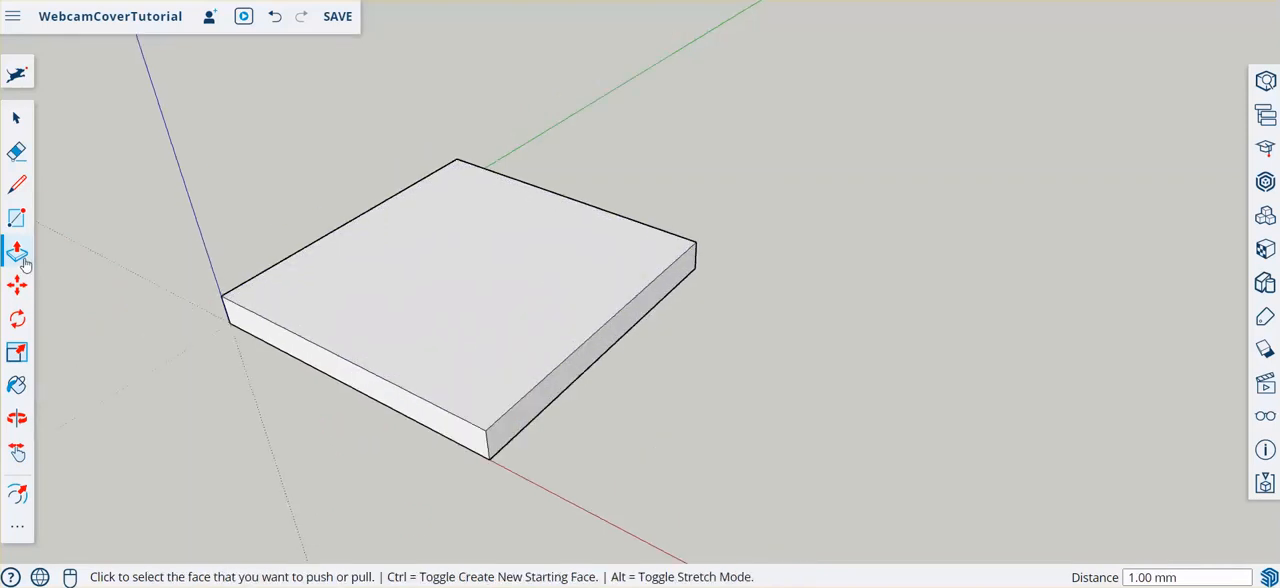
# - Offset the outline of the plate's top face inward by 2 mm
pyautogui.click(19, 533)
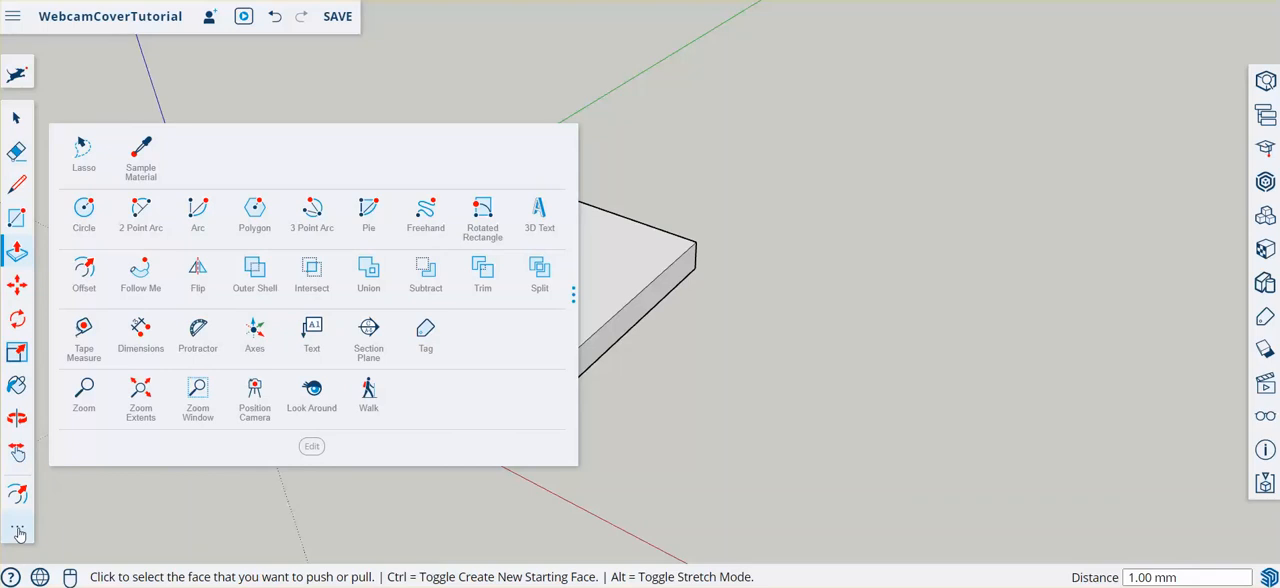
pyautogui.click(84, 287)
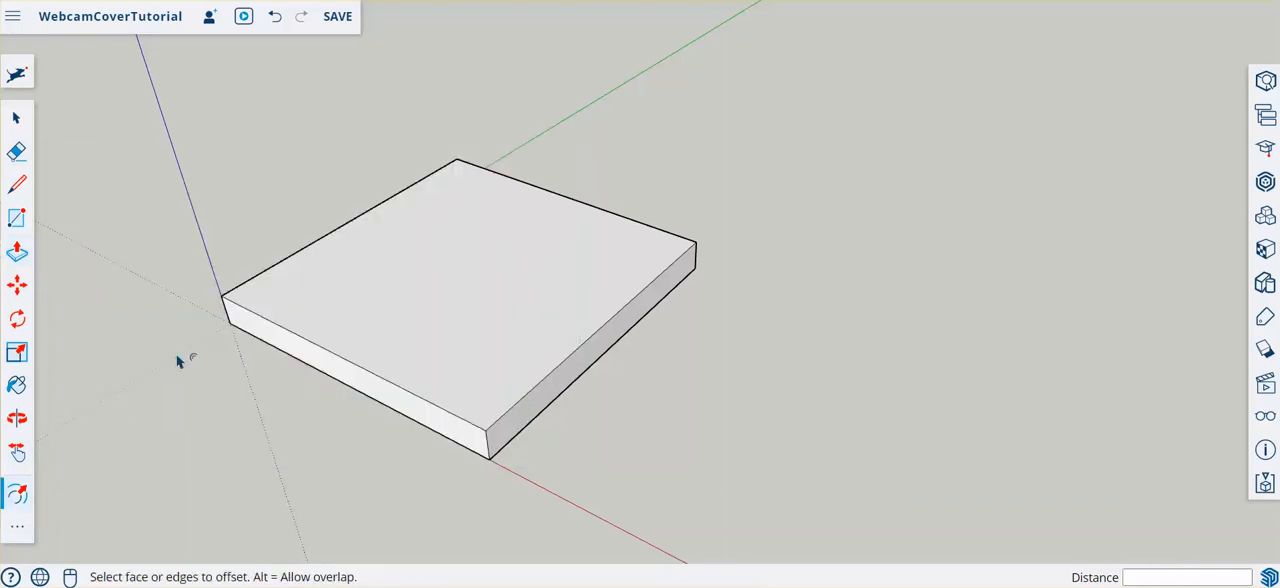
pyautogui.click(353, 235)
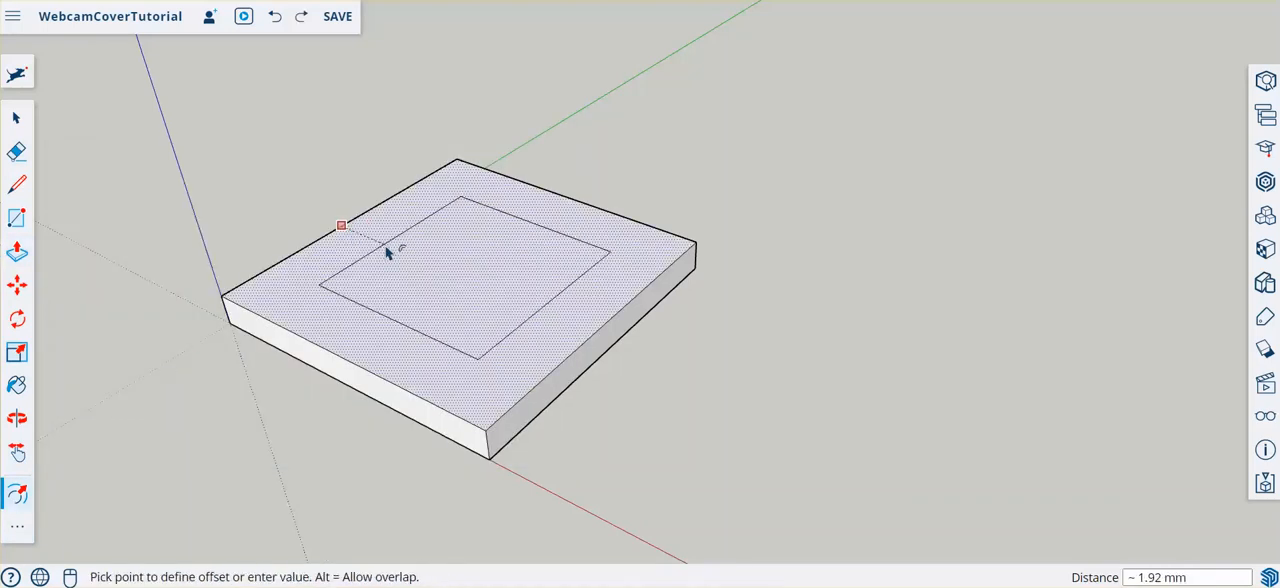
pyautogui.write('2')
pyautogui.press('Return')
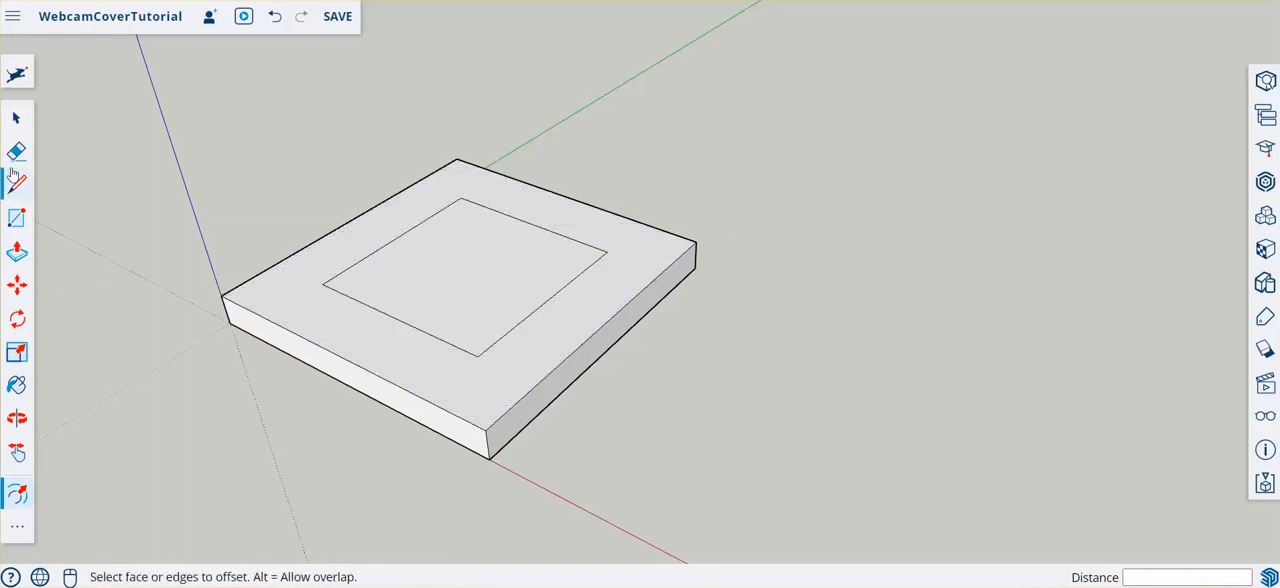
# - Draw a circle of 1 mm radius centred on each of the four corners of the inner square
pyautogui.click(24, 535)
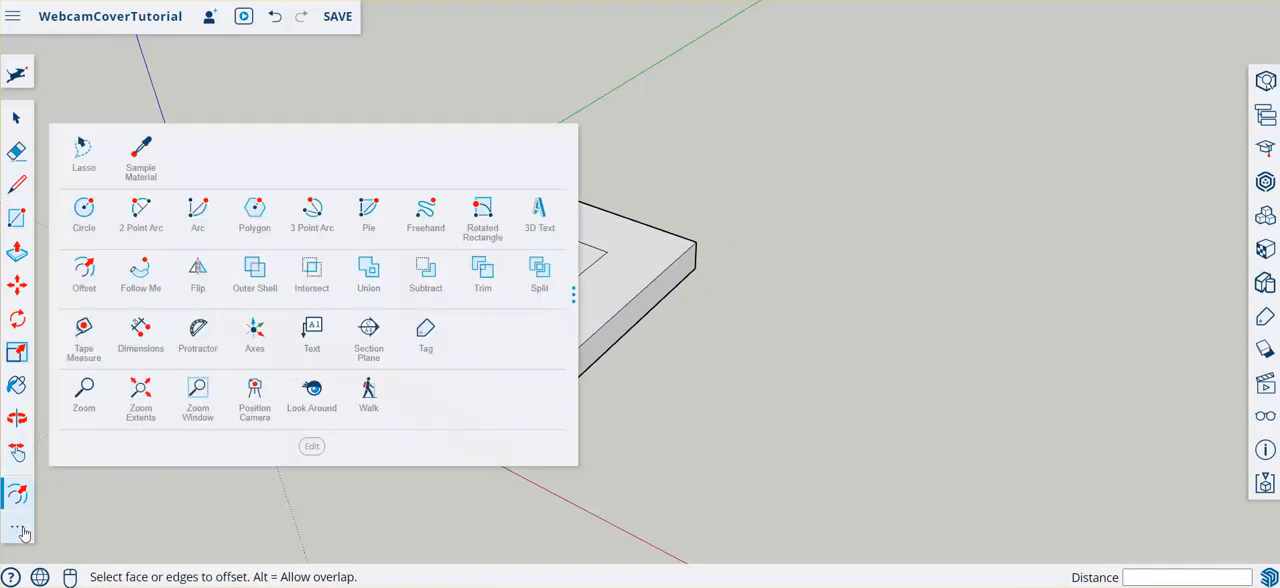
pyautogui.click(81, 221)
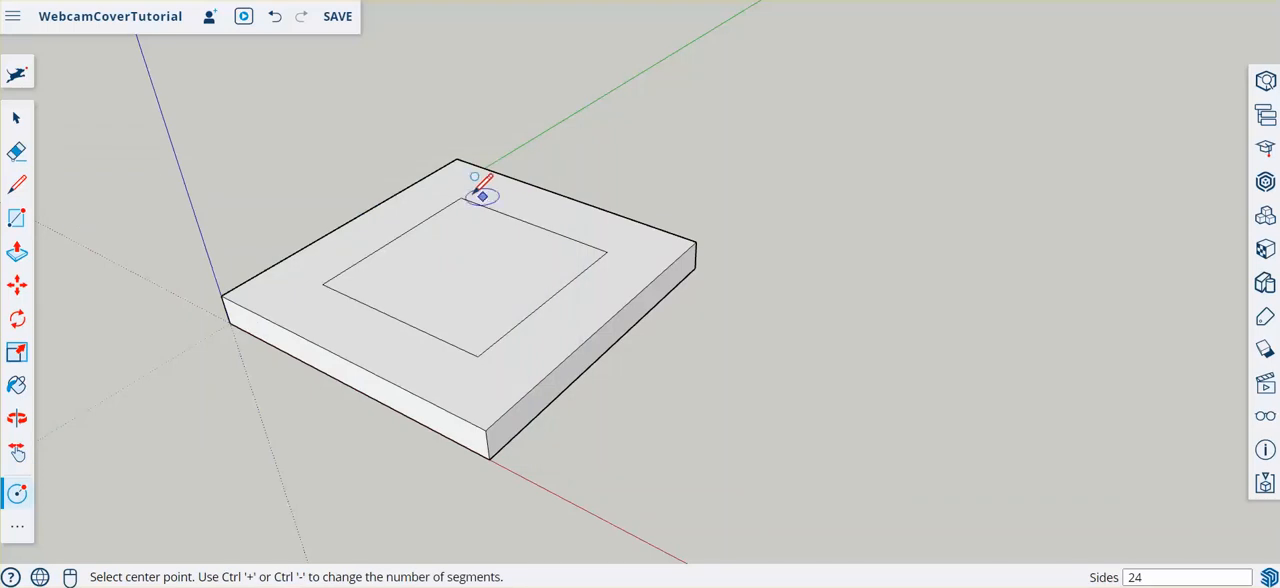
pyautogui.click(461, 198)
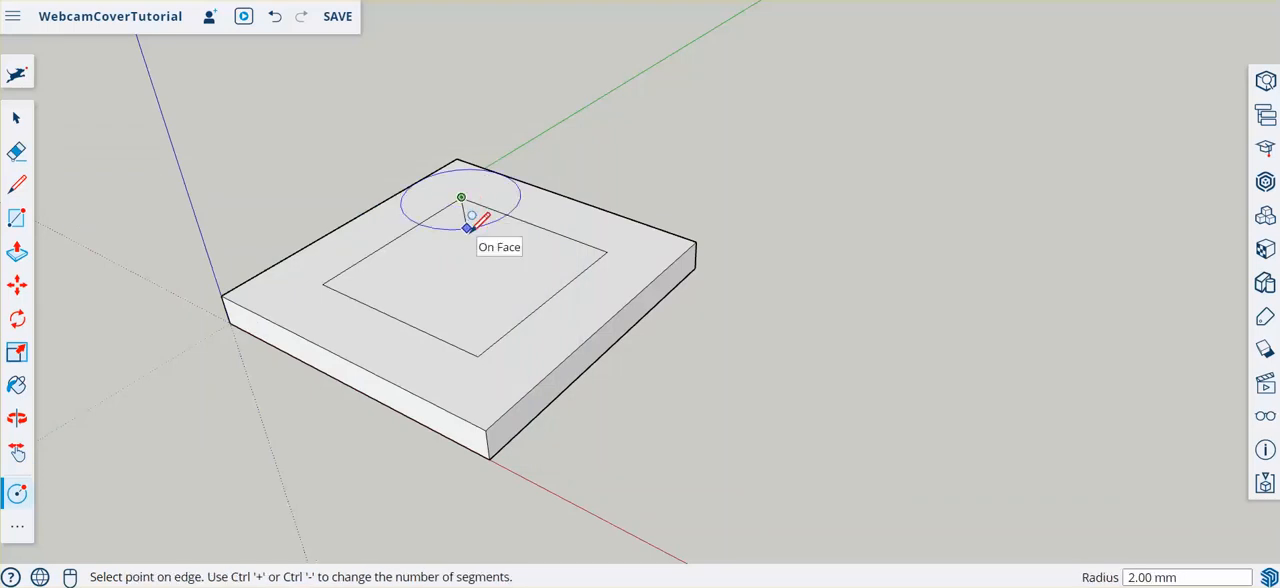
pyautogui.write('1')
pyautogui.press('Return')
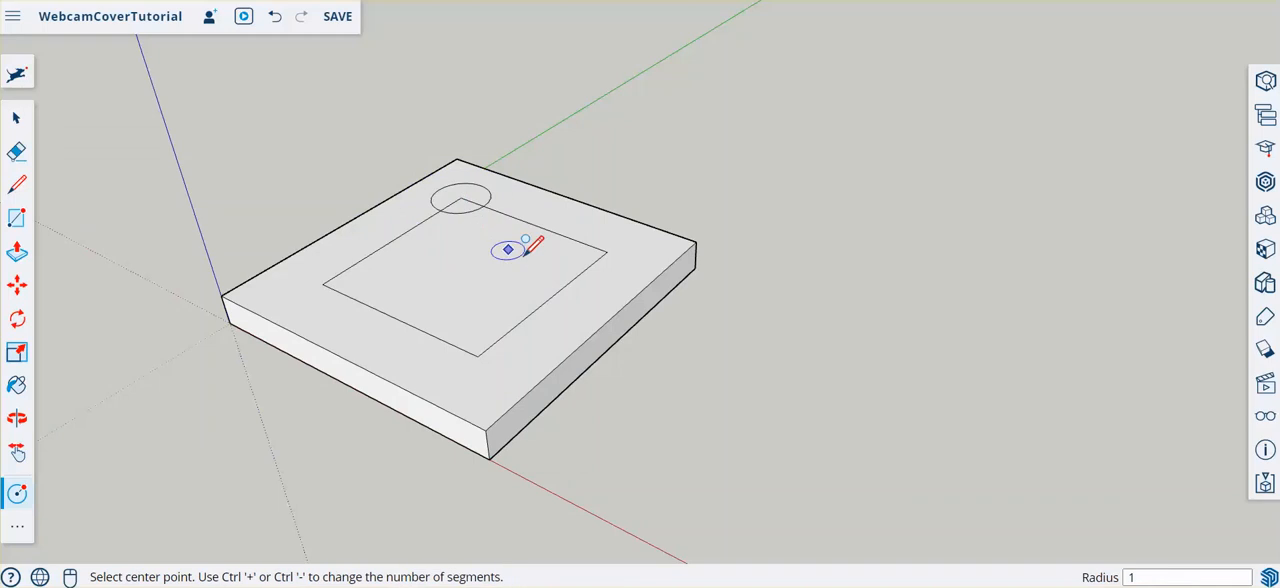
pyautogui.click(607, 251)
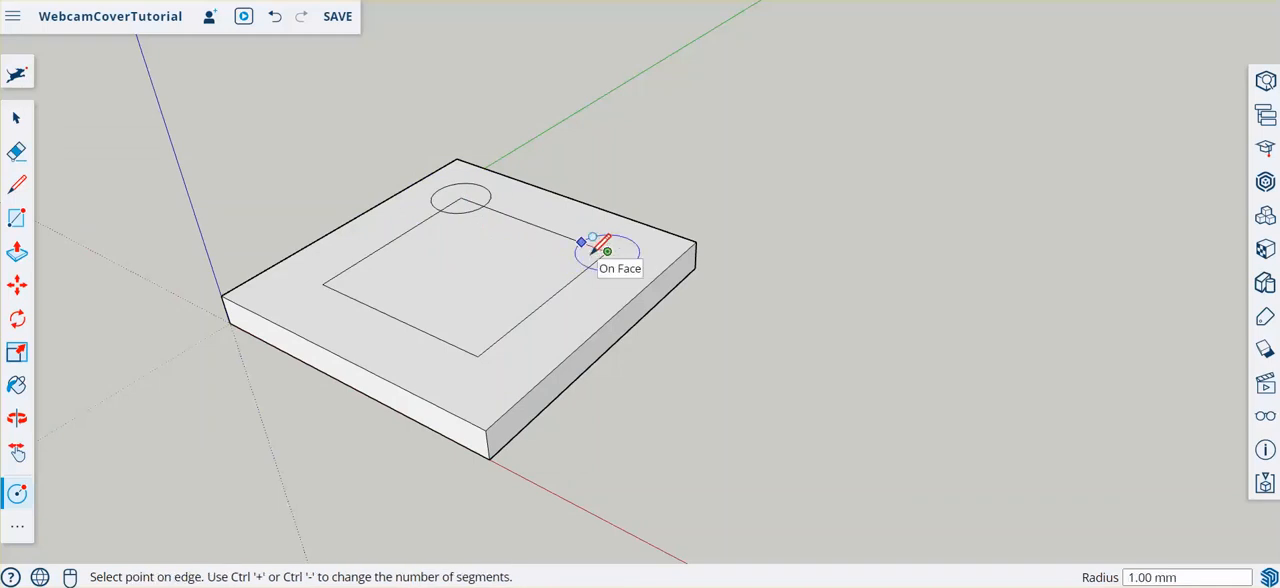
pyautogui.press('Return')
pyautogui.click(478, 356)
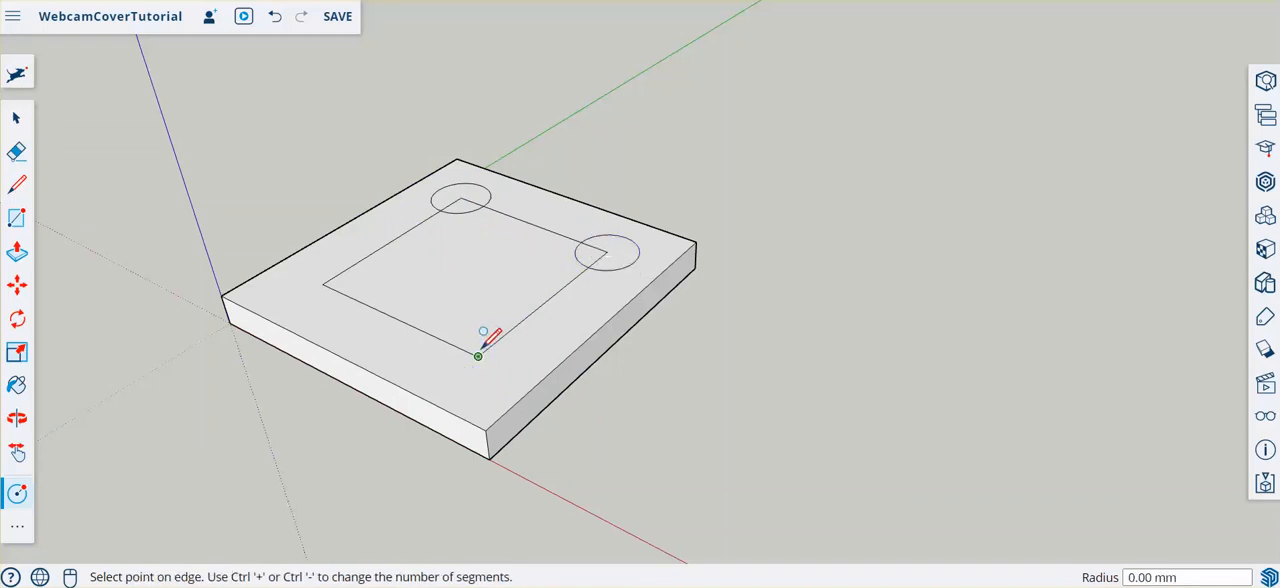
pyautogui.write('1')
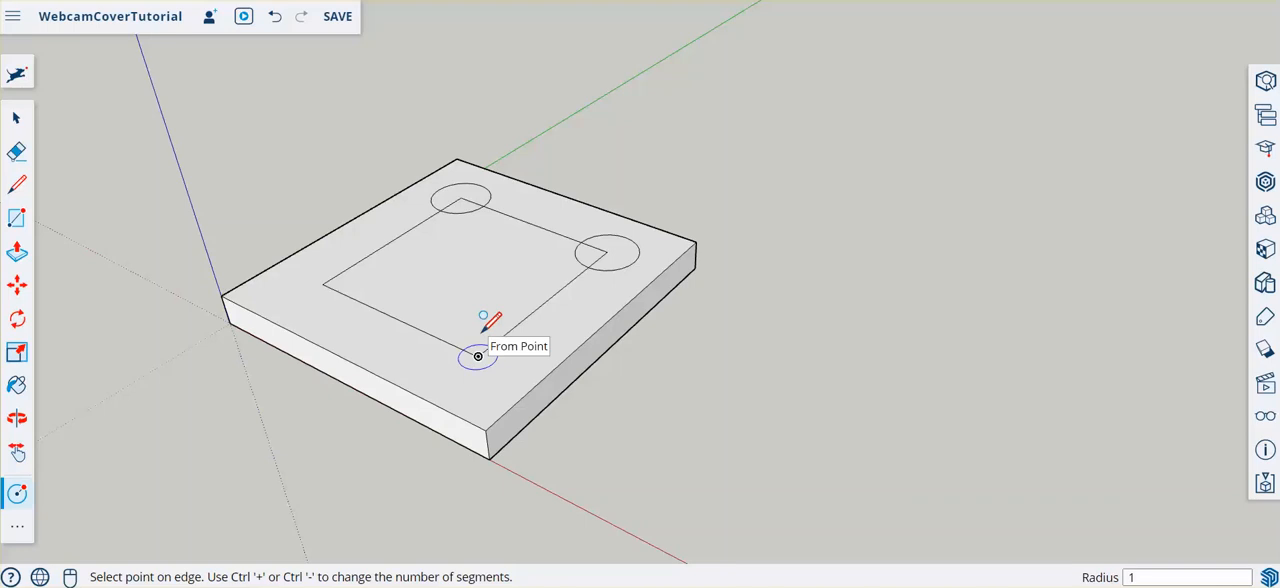
pyautogui.press('Return')
pyautogui.click(322, 284)
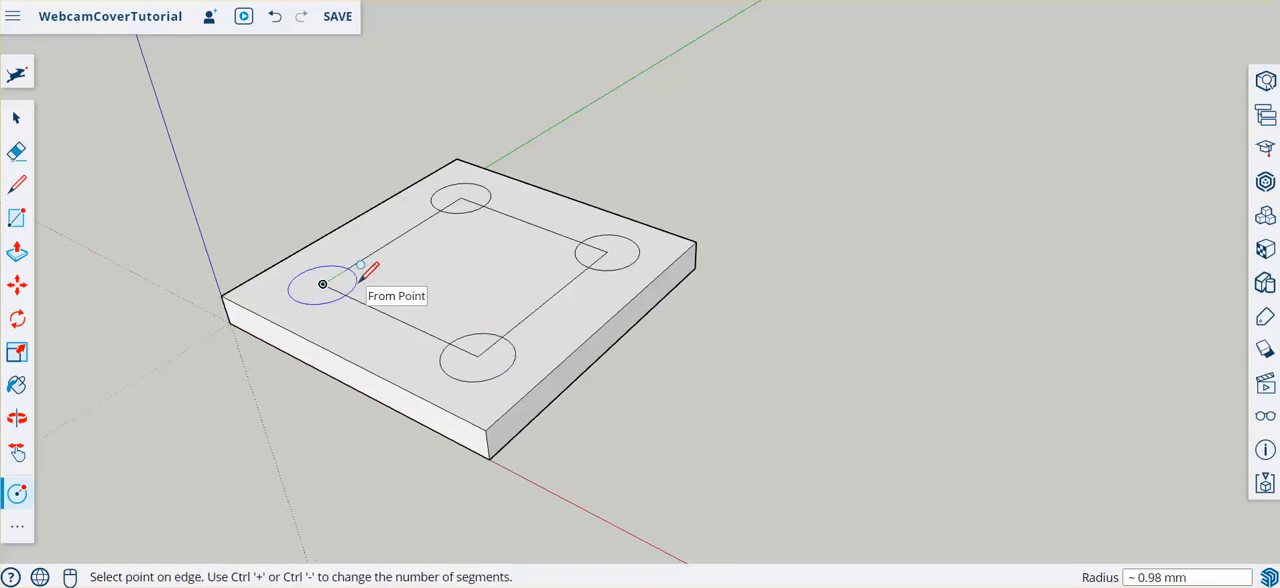
pyautogui.write('1')
pyautogui.press('Return')
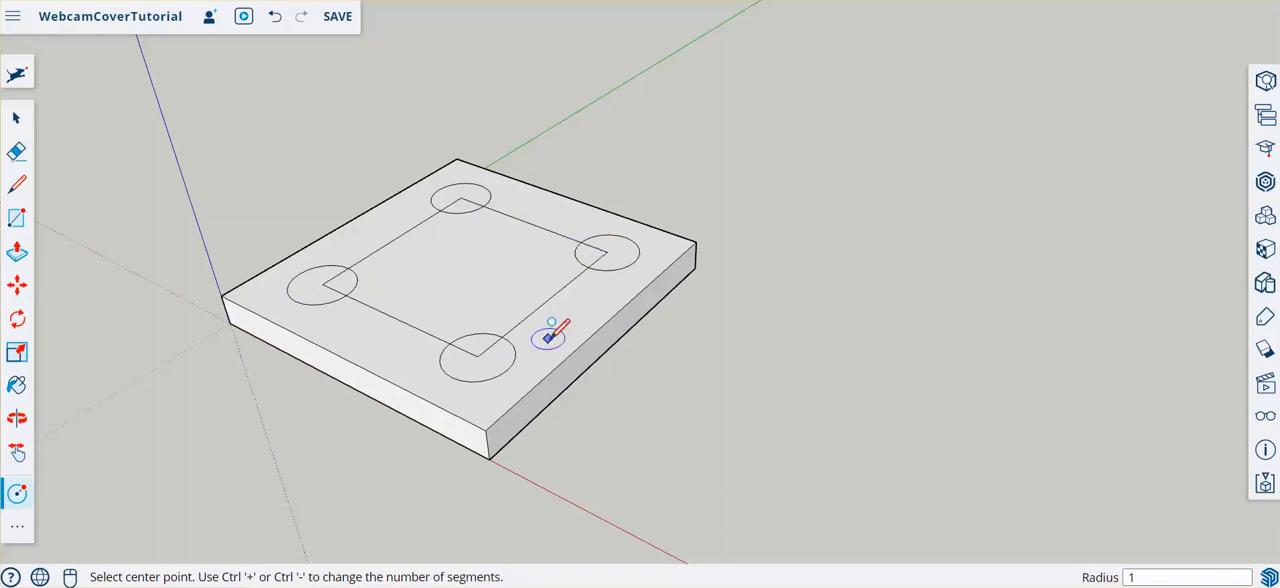
# - Erase the line segments inside the four circles and the two inner-square sides that run parallel to the green axis
pyautogui.click(15, 155)
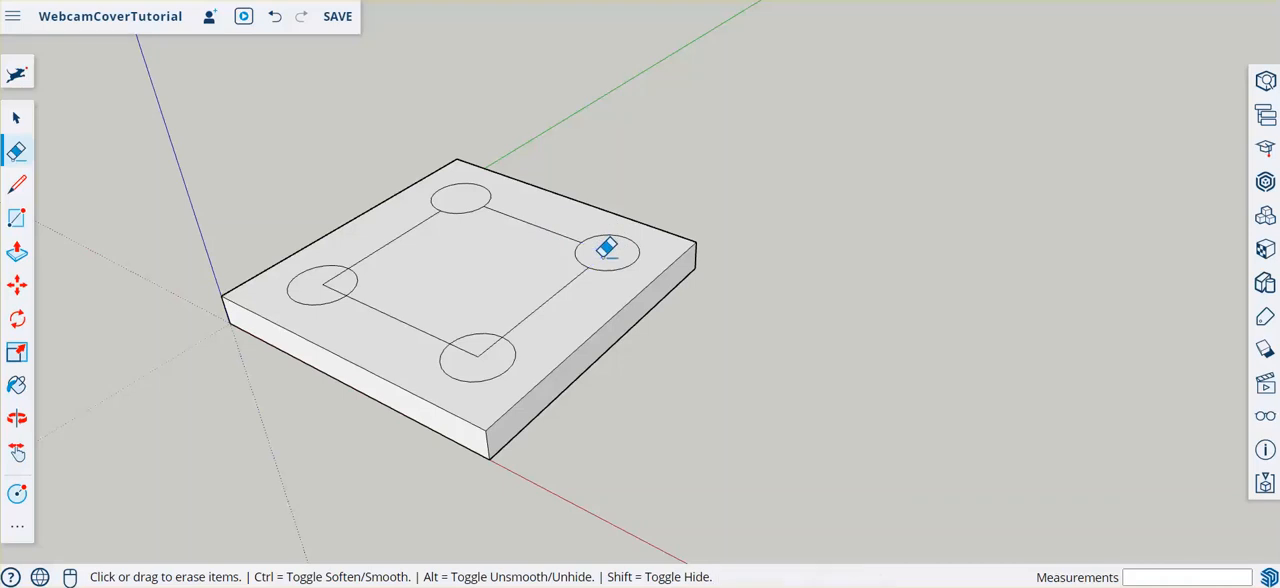
pyautogui.click(476, 350)
pyautogui.click(337, 279)
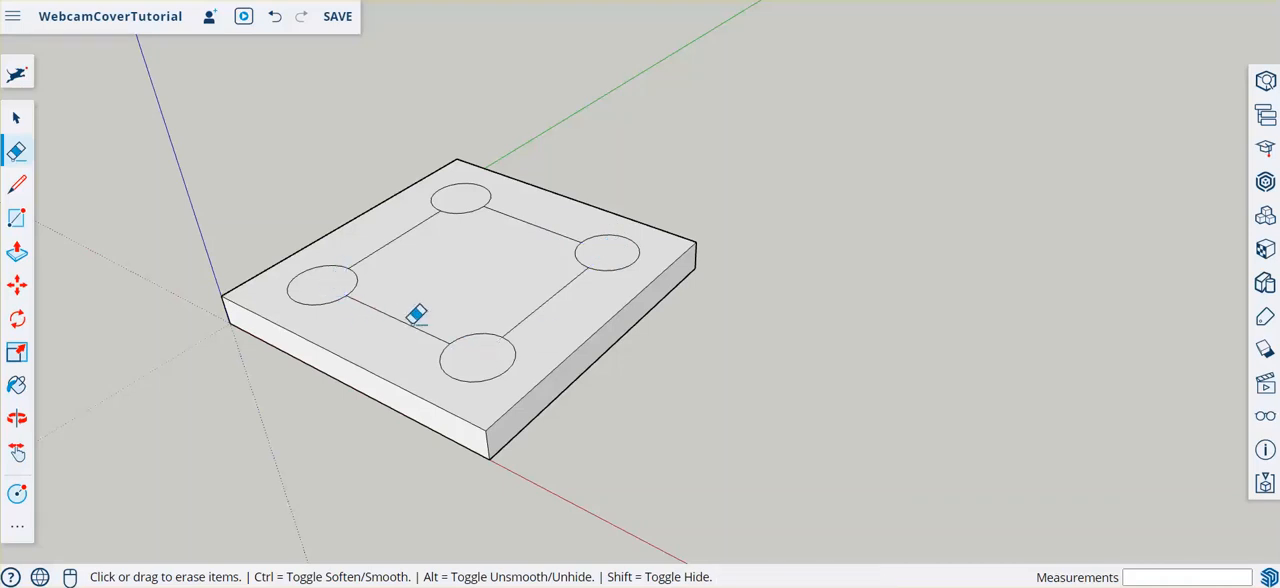
pyautogui.moveTo(375, 237); pyautogui.dragTo(396, 238)
pyautogui.moveTo(511, 283); pyautogui.dragTo(561, 300)
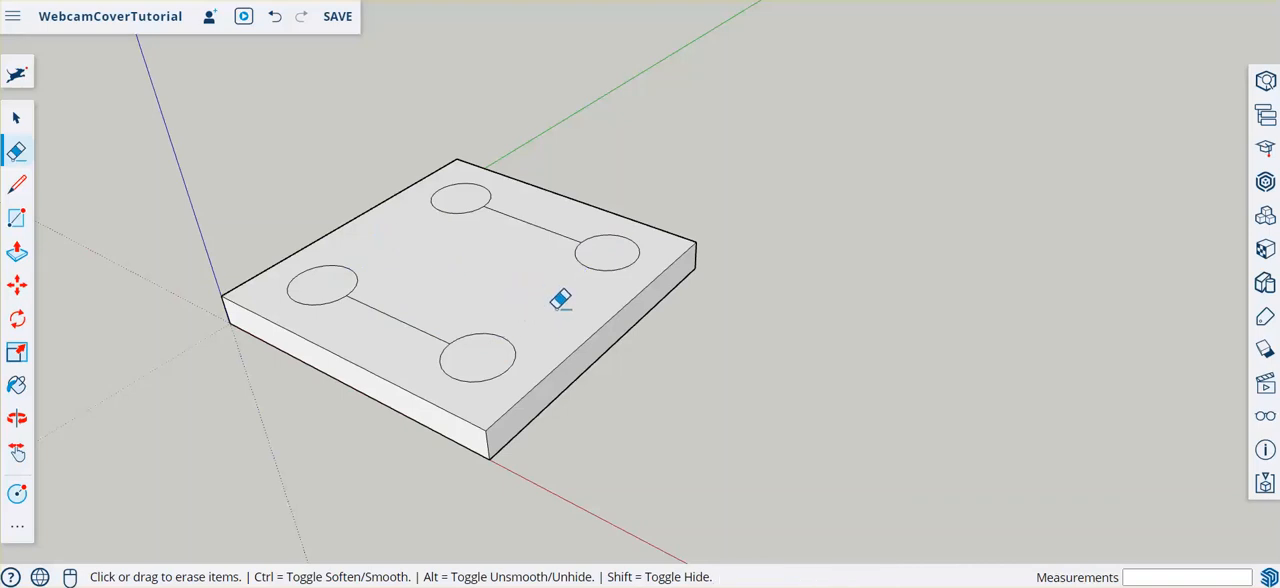
# - Draw a line about 6 mm long between the outer edges of each circle pair, parallel to the remaining inner-square sides
pyautogui.click(16, 184)
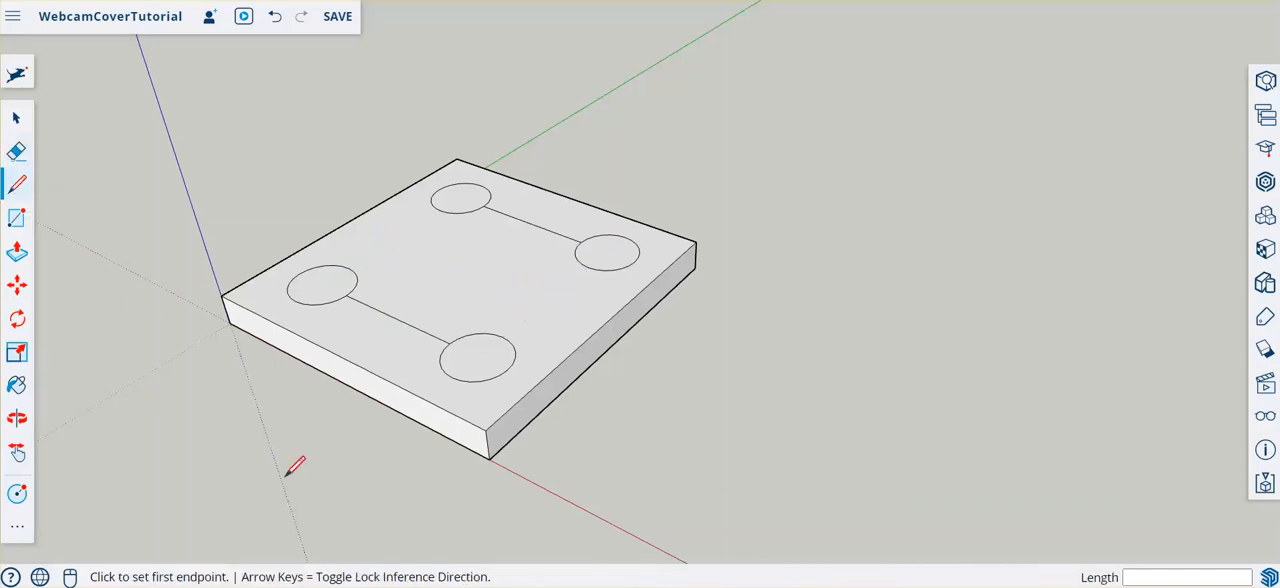
pyautogui.click(452, 377)
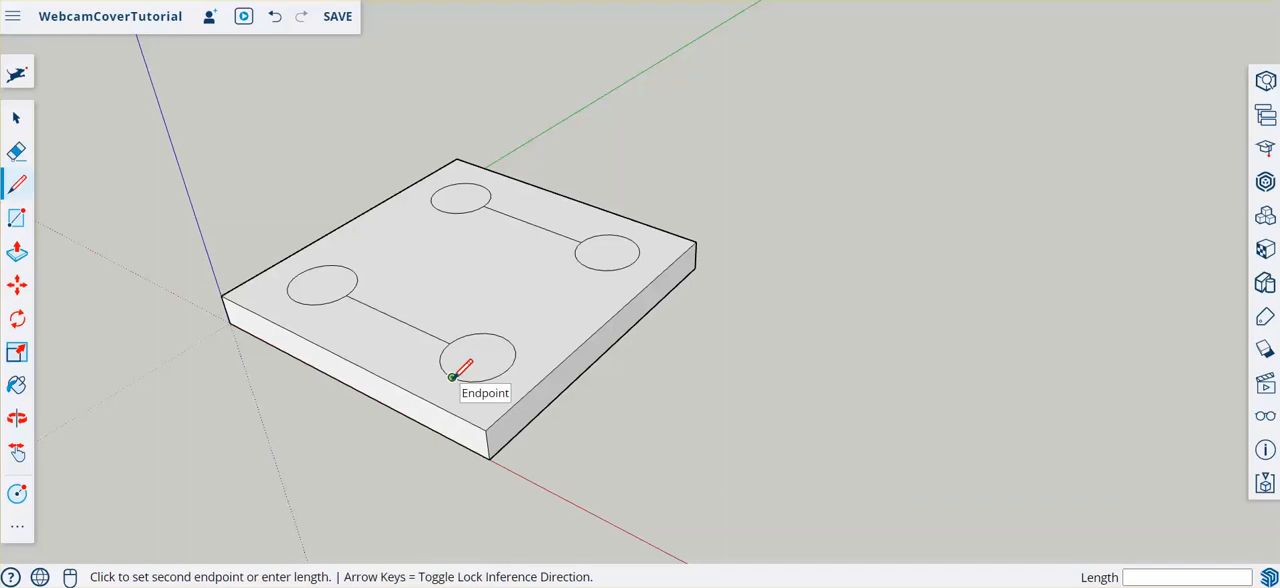
pyautogui.click(295, 303)
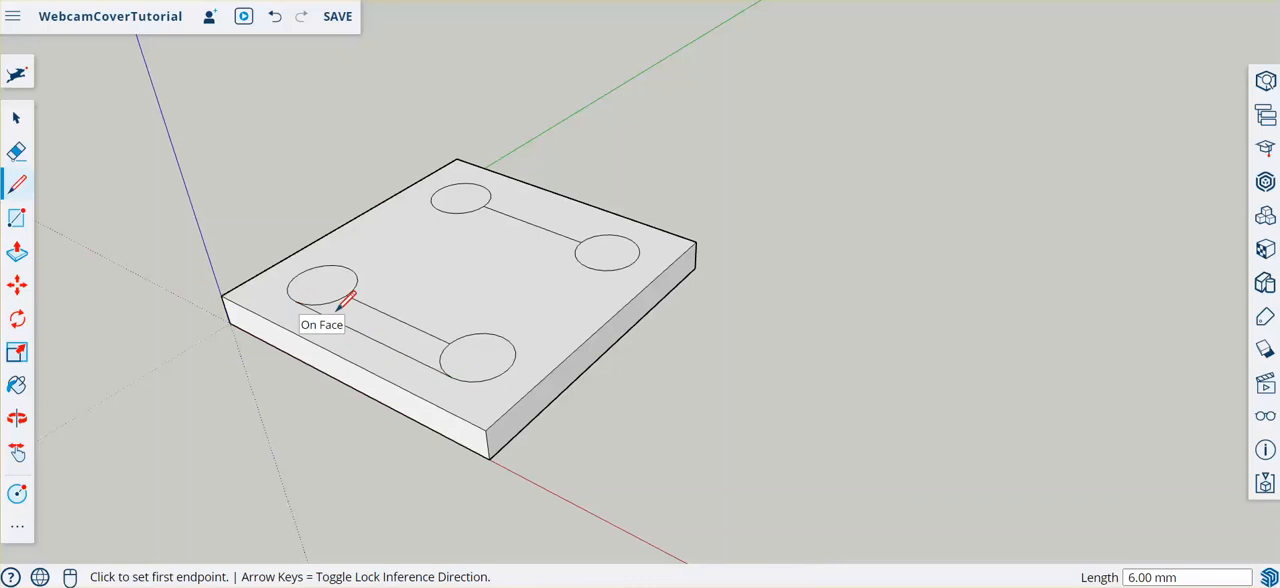
pyautogui.click(625, 236)
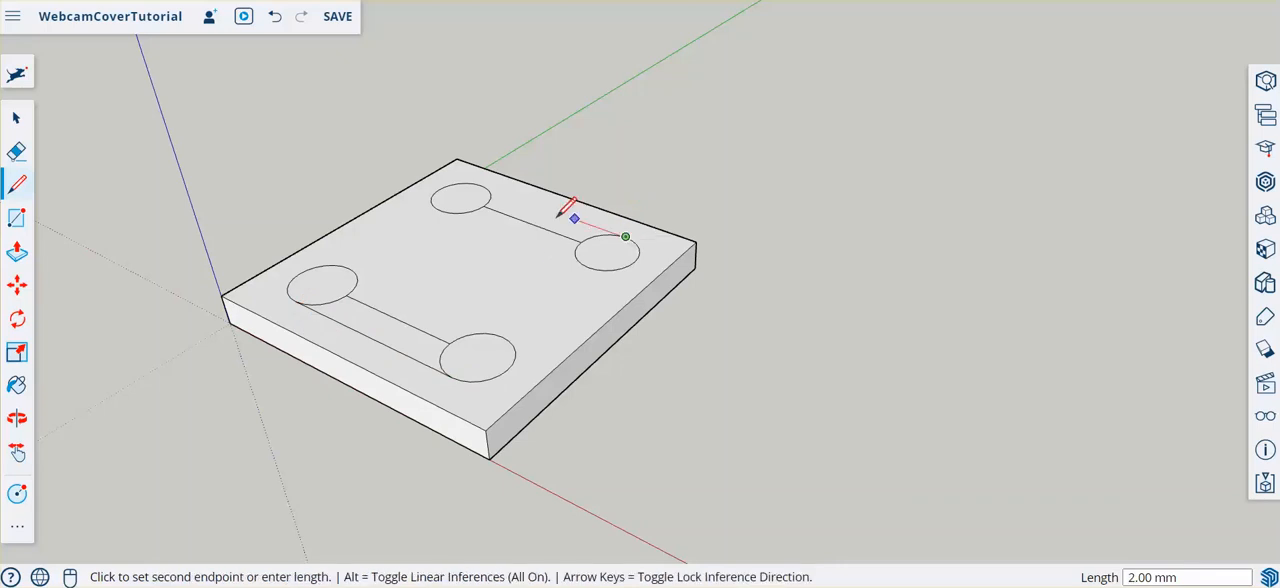
pyautogui.click(484, 185)
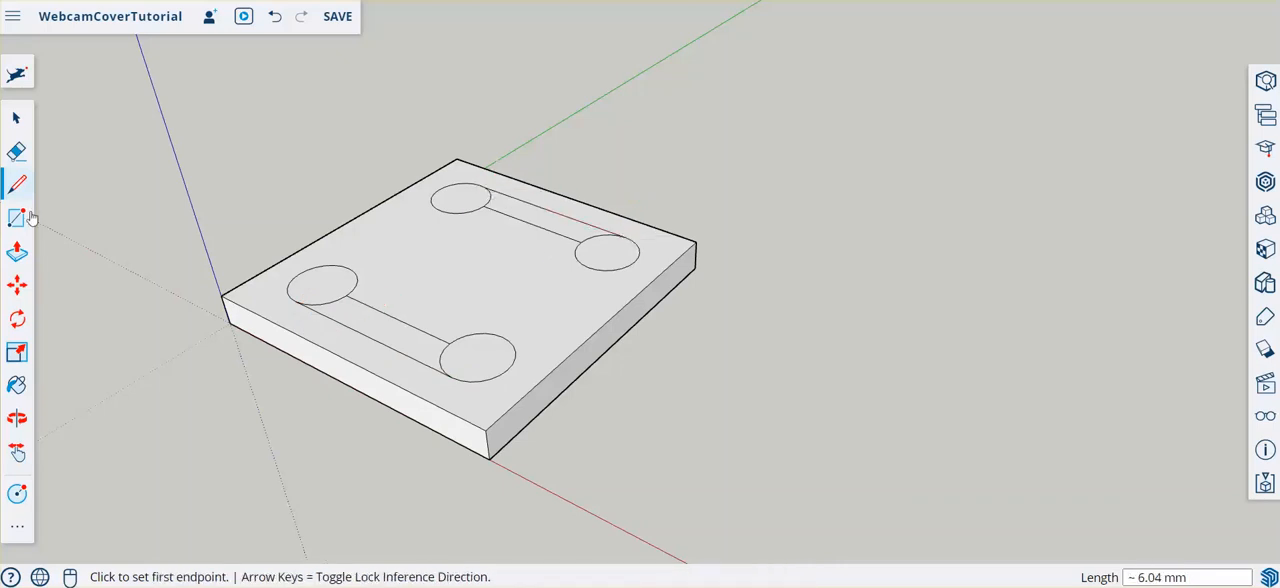
# - Push/Pull the four circles on the plate's top face up by 2 mm into cylinders
pyautogui.click(16, 251)
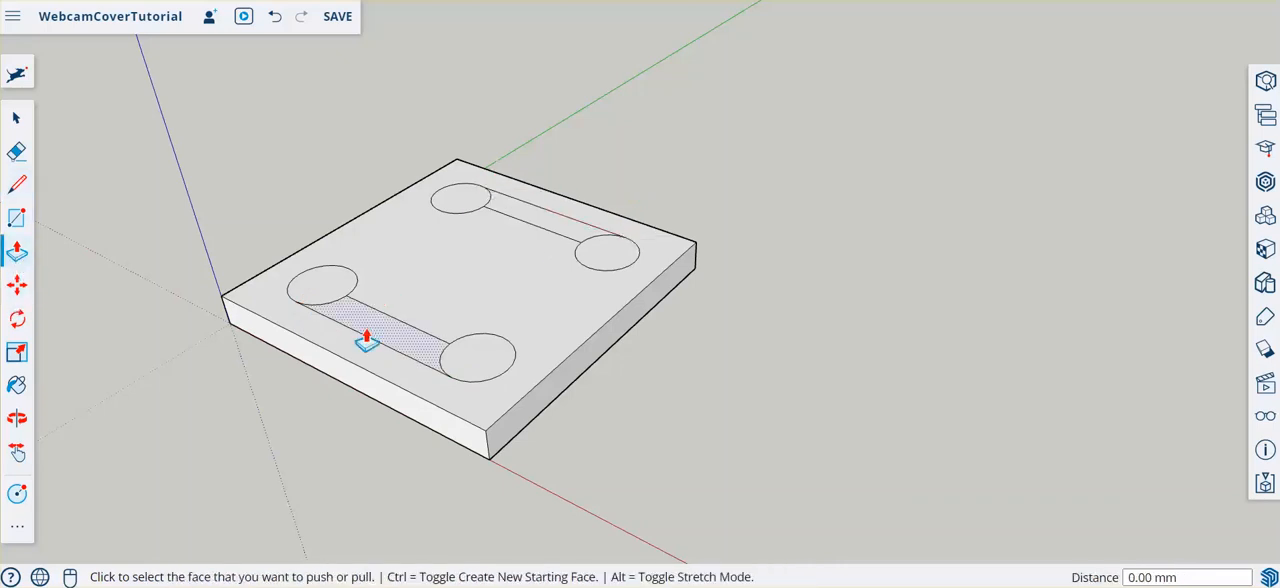
pyautogui.click(327, 303)
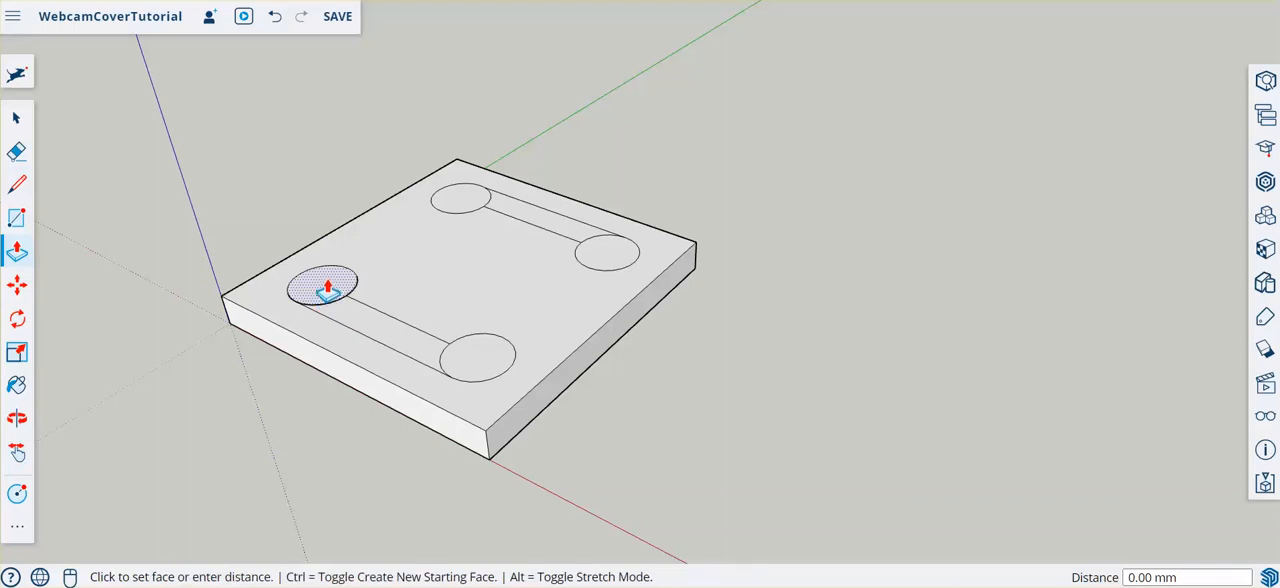
pyautogui.write('2')
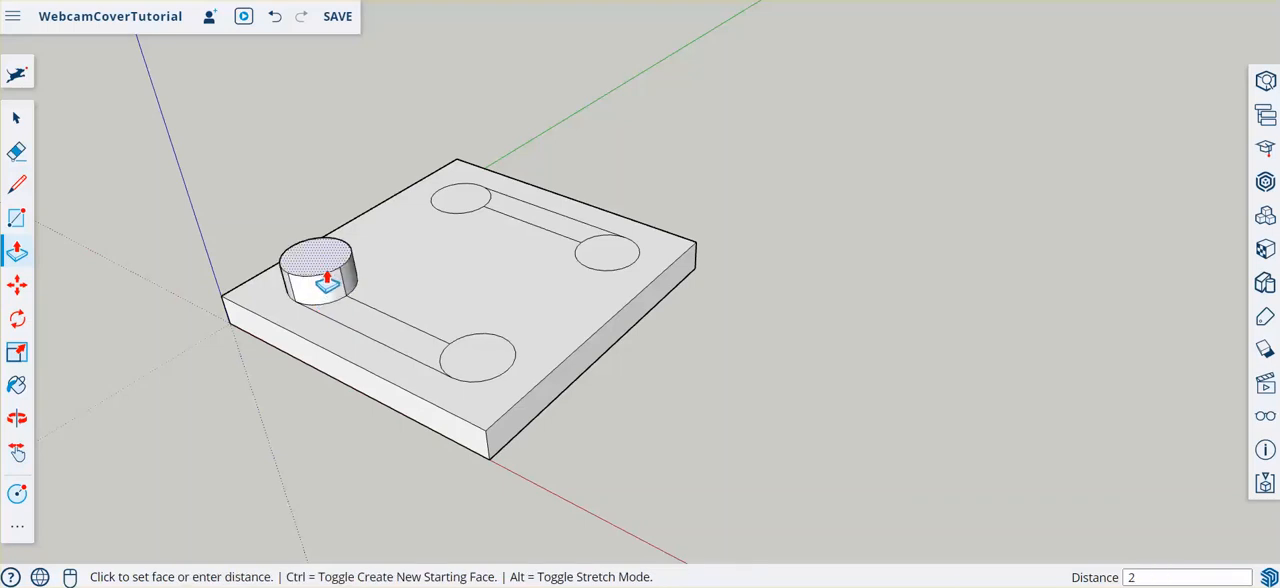
pyautogui.press('Return')
pyautogui.click(455, 370)
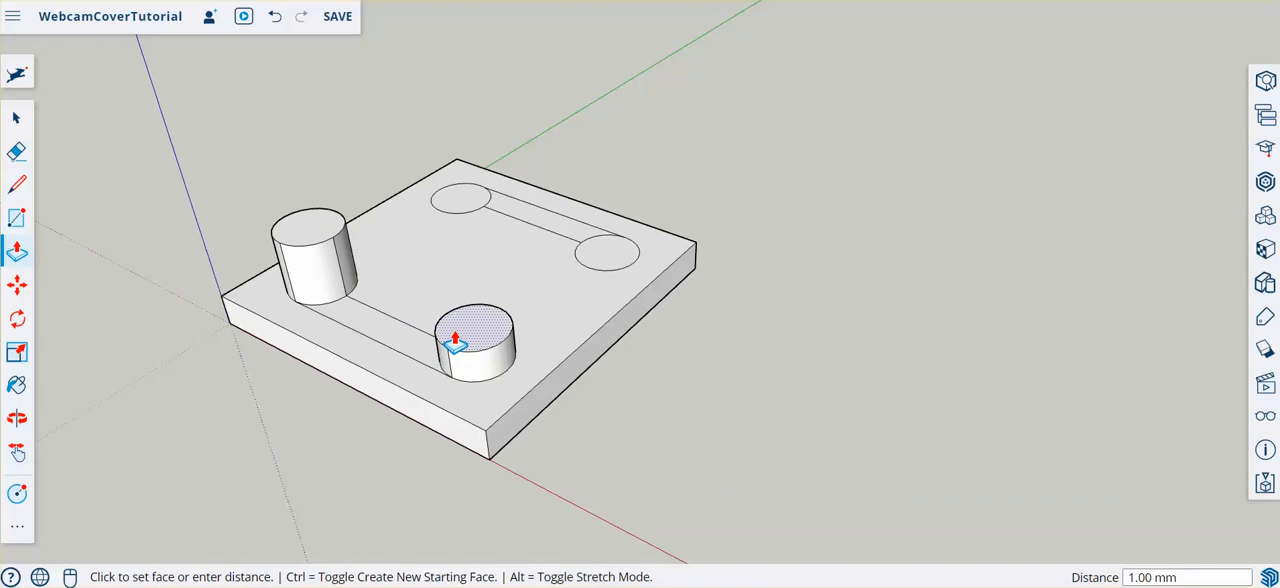
pyautogui.write('2')
pyautogui.press('Return')
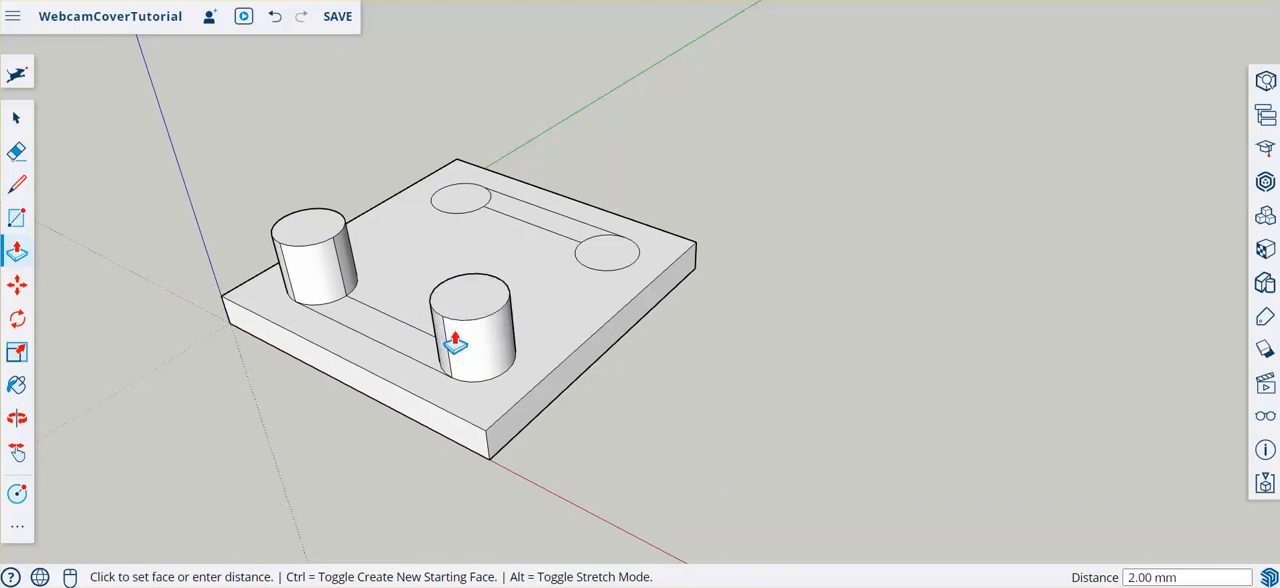
pyautogui.click(589, 270)
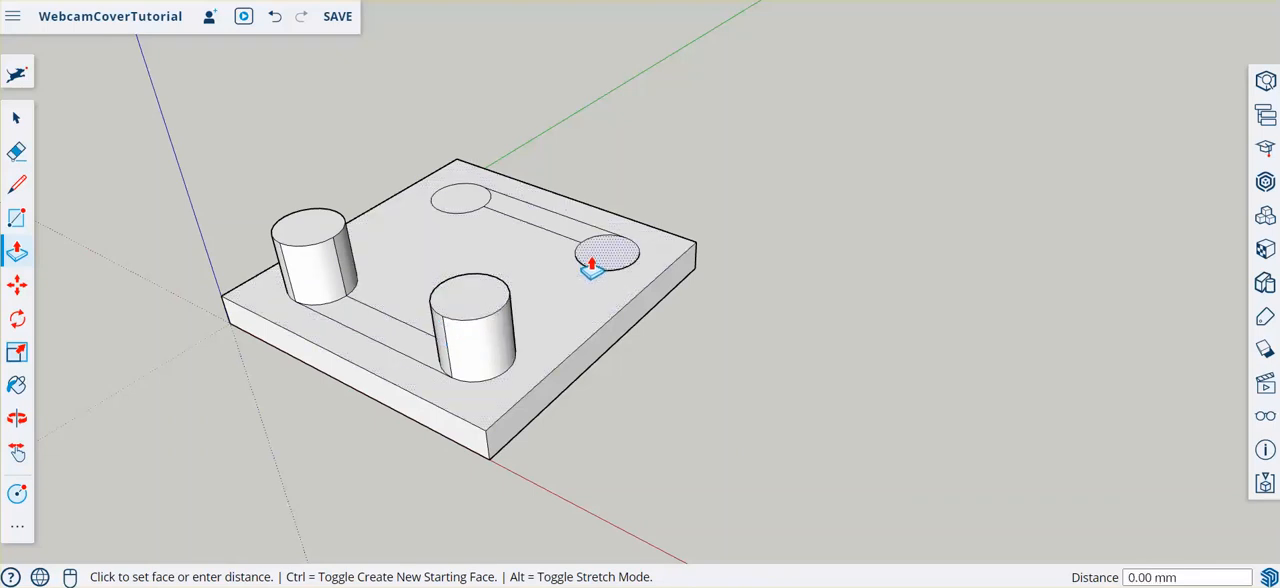
pyautogui.click(475, 300)
pyautogui.click(447, 199)
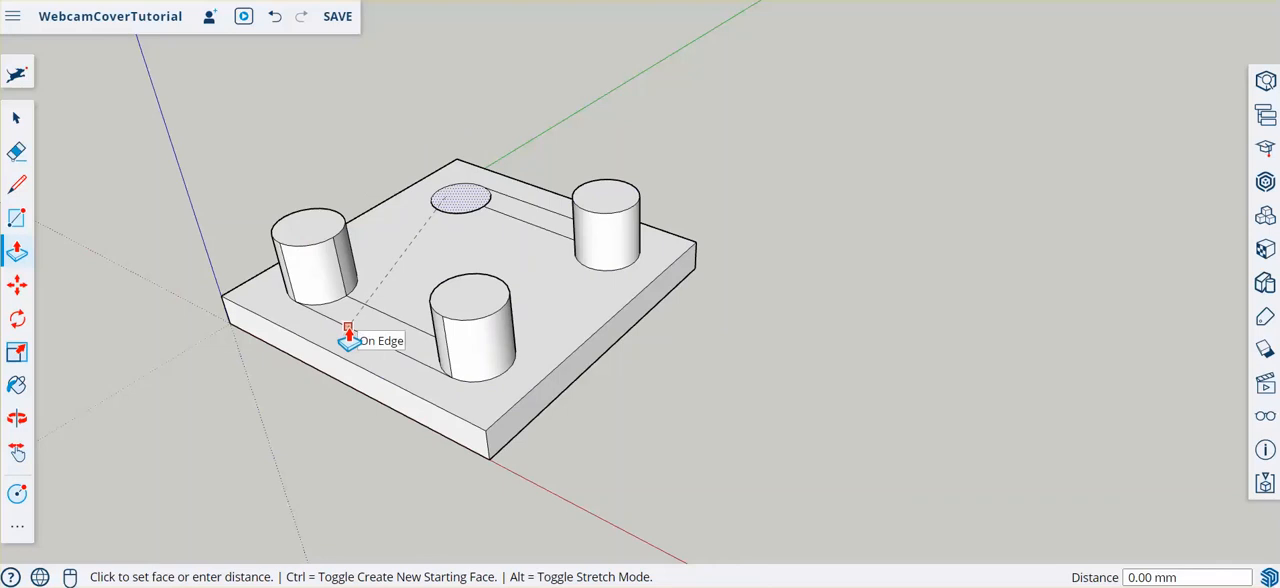
pyautogui.click(325, 241)
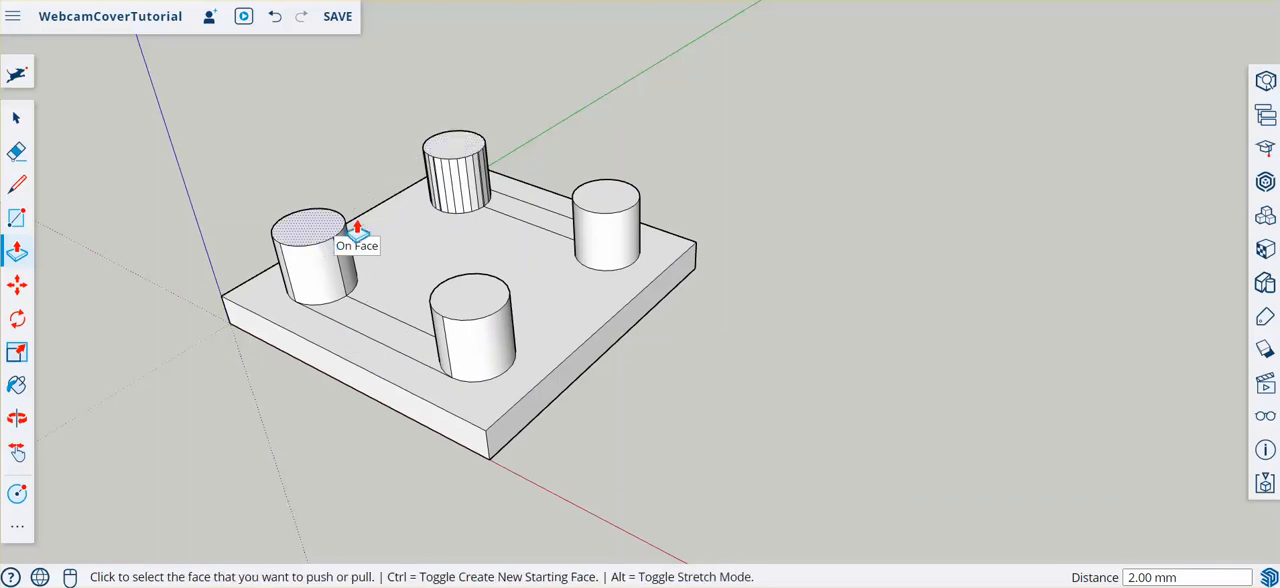
# - Push/Pull the two strips between the cylinder pairs up by 1.3 mm to form connecting bars
pyautogui.click(505, 216)
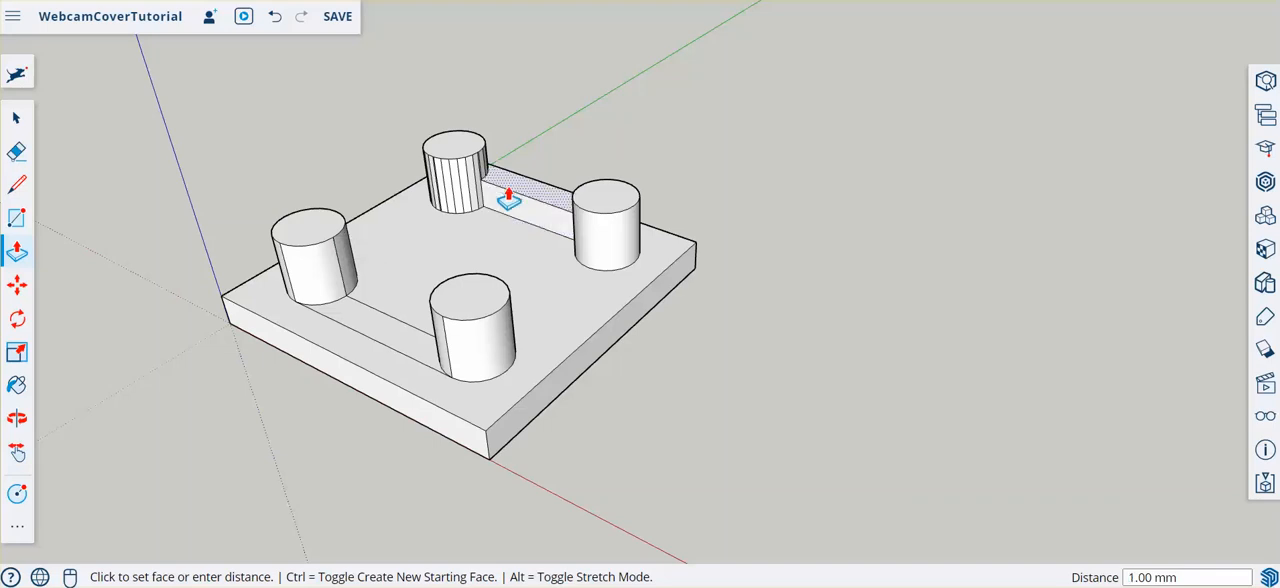
pyautogui.write('1.3')
pyautogui.press('Return')
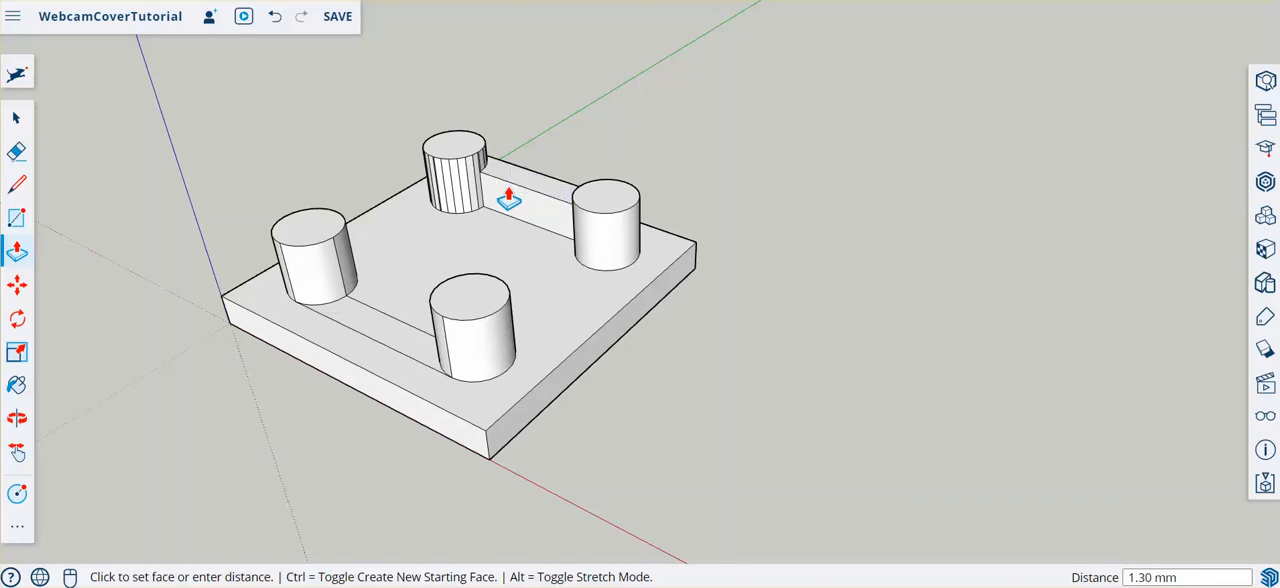
pyautogui.click(383, 345)
pyautogui.click(518, 190)
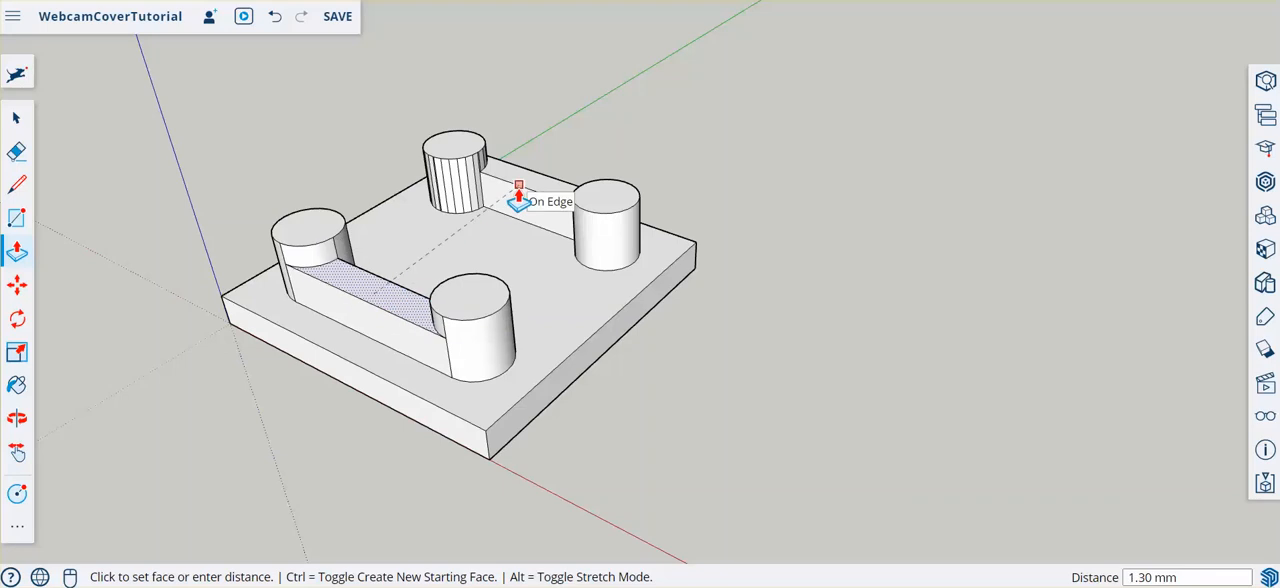
pyautogui.click(518, 190)
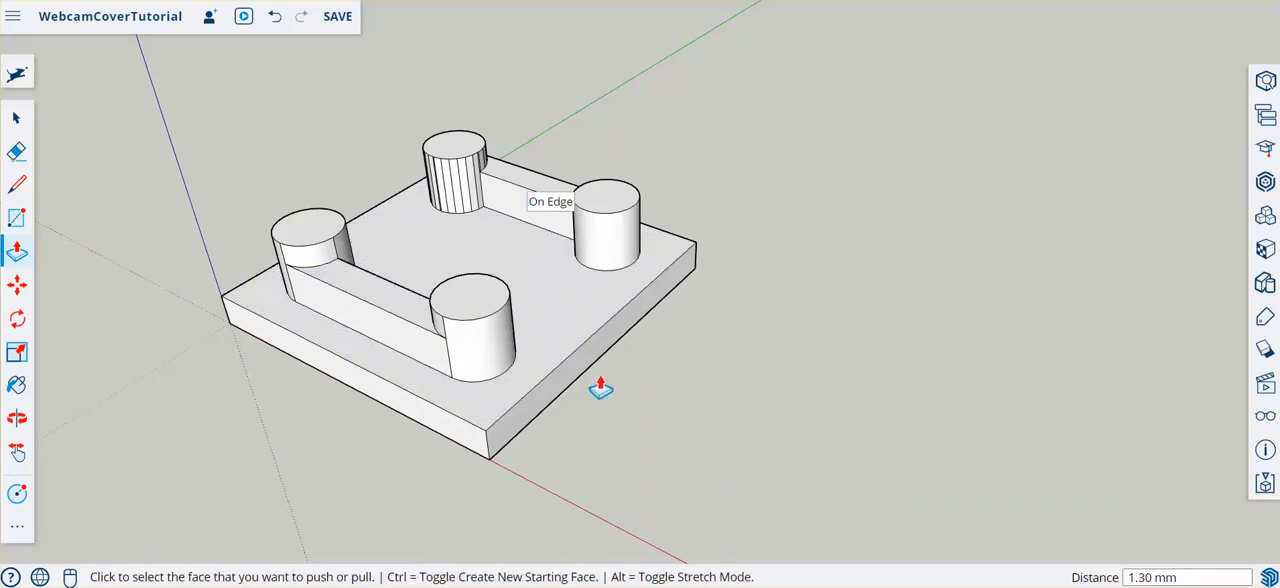
# - Copy the entire plate with its cylinders and bars and place the duplicate beside the original, in the red axis direction
pyautogui.scroll(-2, 852, 406)
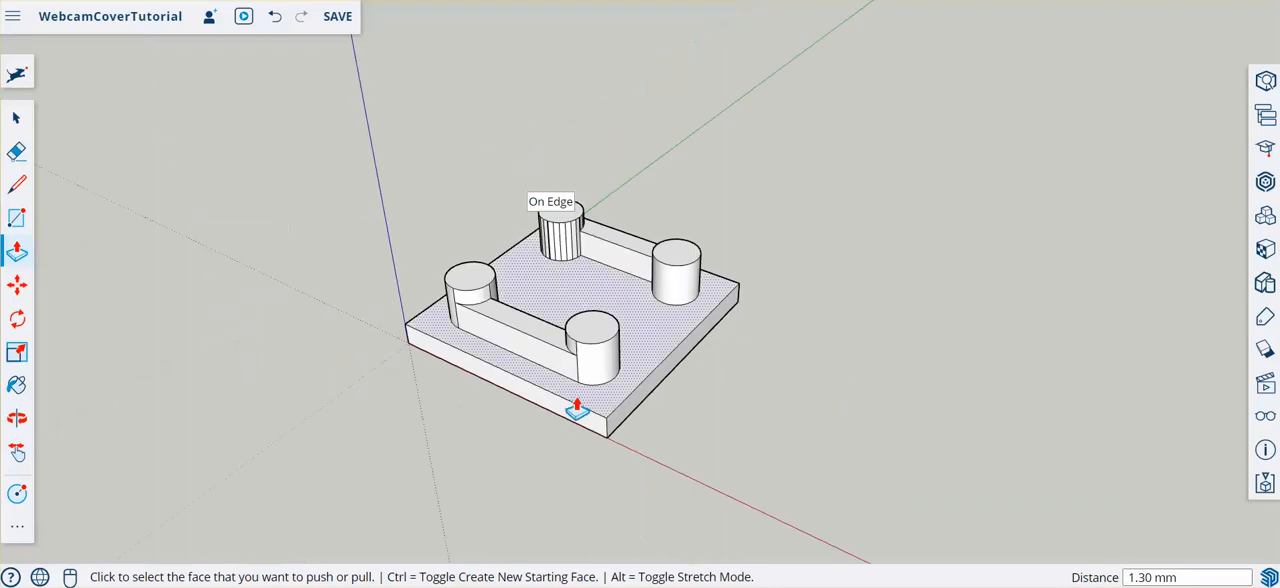
pyautogui.moveTo(437, 404); pyautogui.dragTo(565, 464, button='middle')
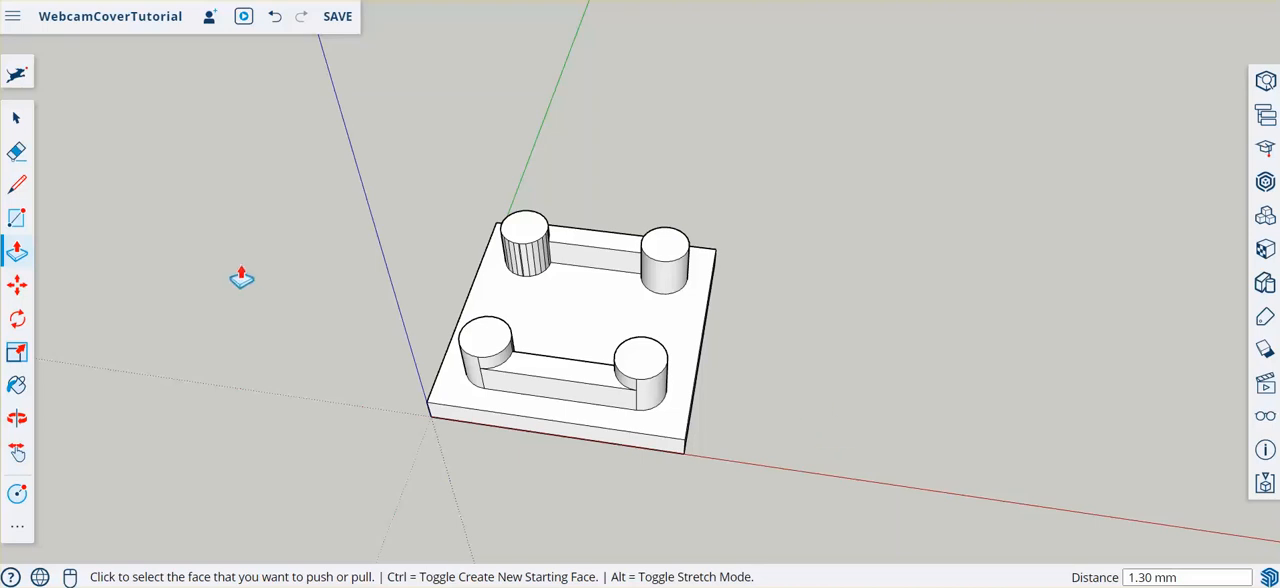
pyautogui.click(19, 119)
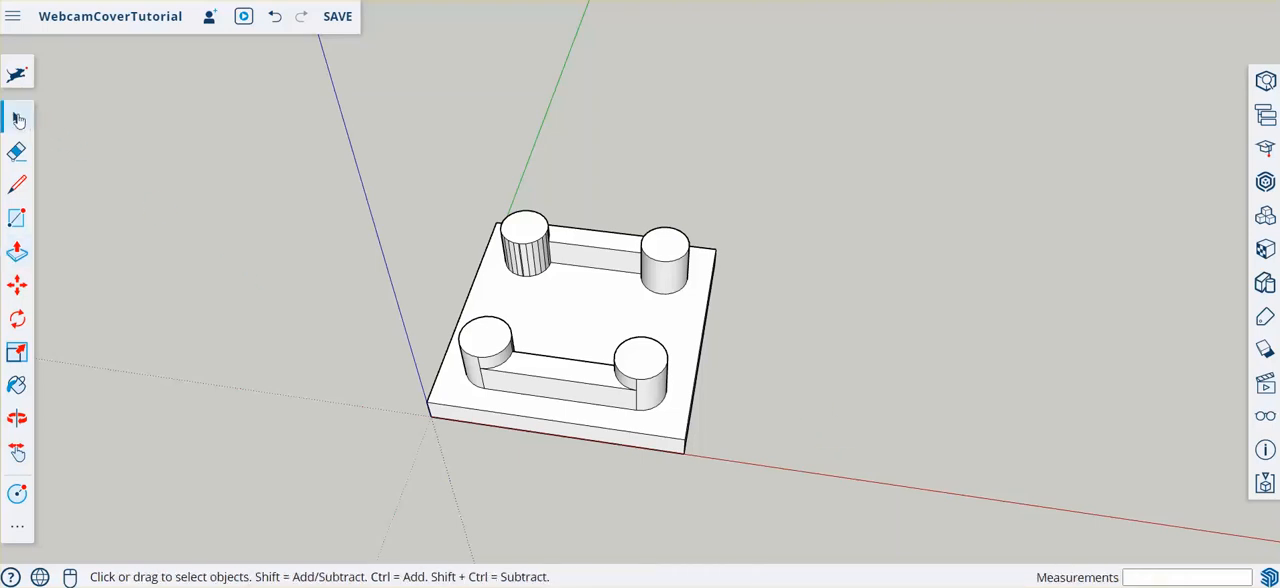
pyautogui.tripleClick(588, 331)
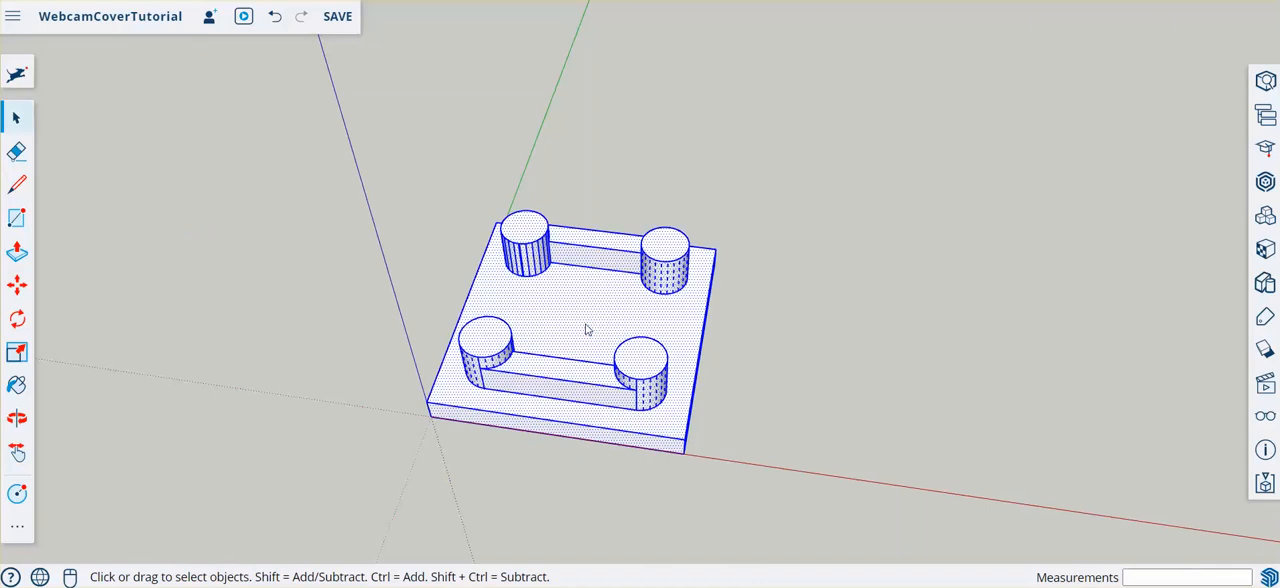
pyautogui.hotkey('ctrl', 'v')
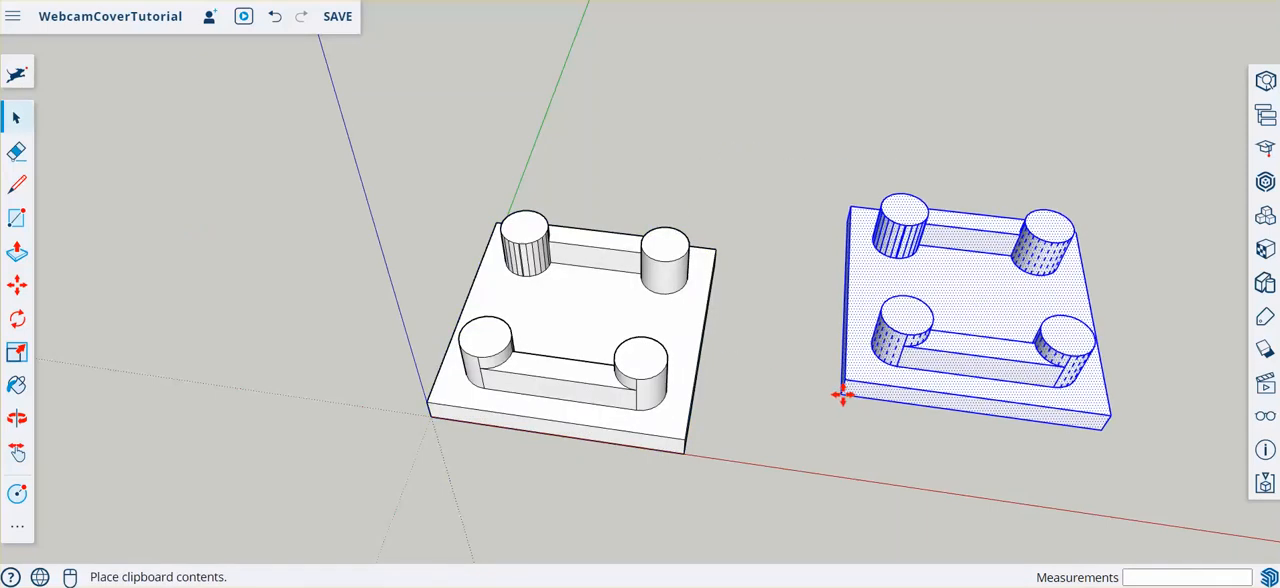
pyautogui.click(853, 376)
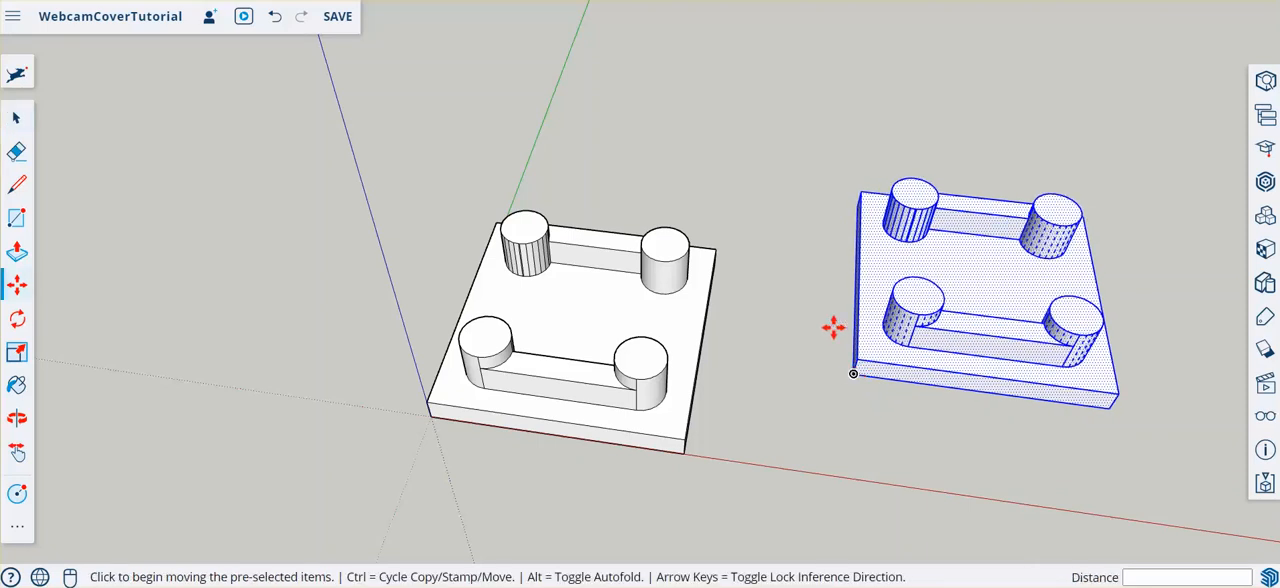
pyautogui.click(8, 118)
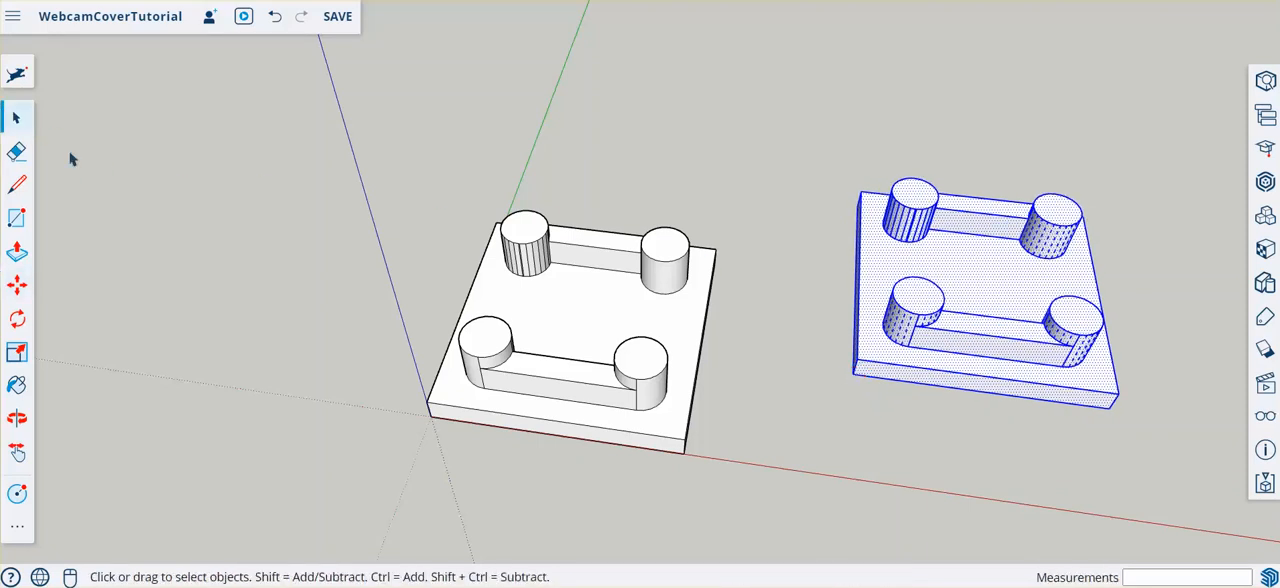
pyautogui.click(731, 150)
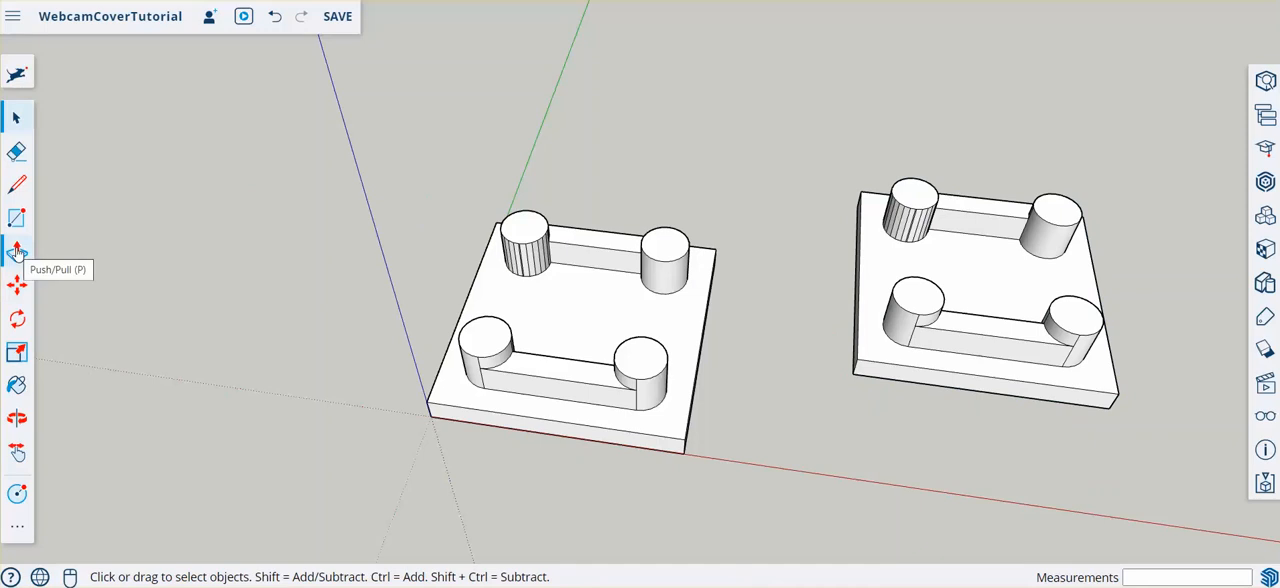
# - Push the connecting bars and cylinders of the copied plate down flush with its top face
pyautogui.click(16, 252)
pyautogui.click(960, 326)
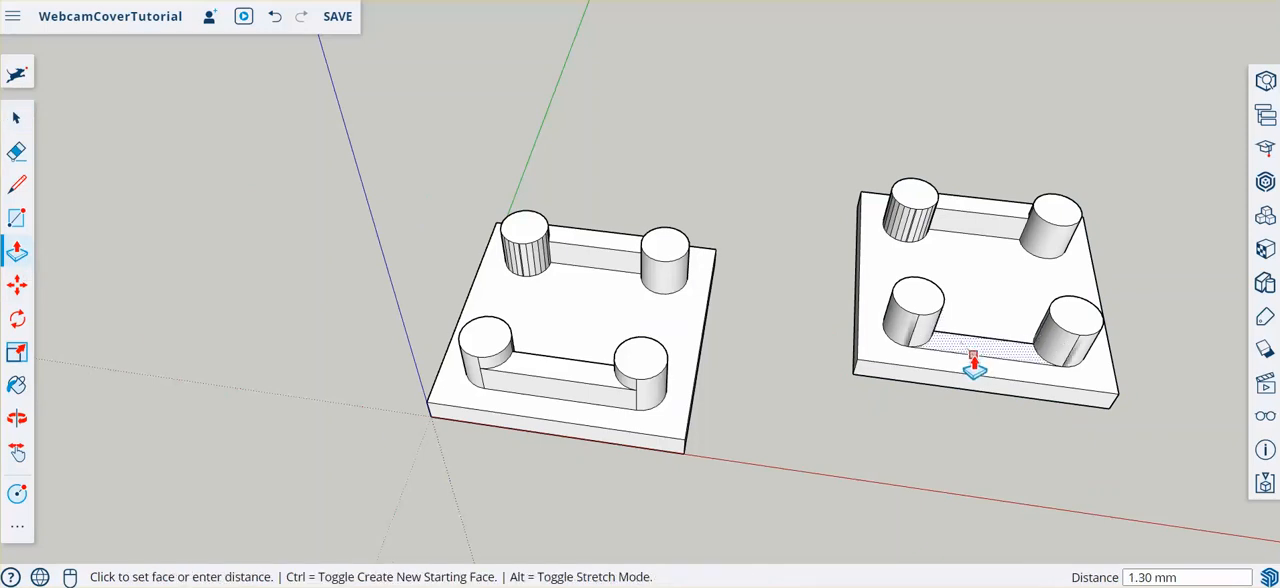
pyautogui.click(972, 362)
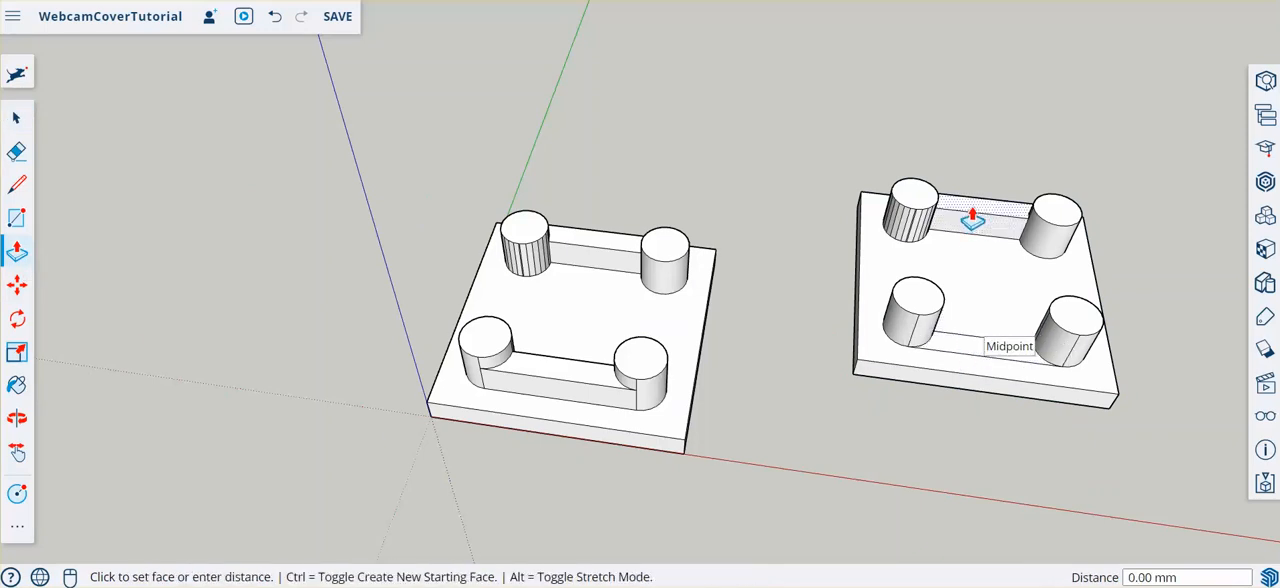
pyautogui.click(972, 220)
pyautogui.click(971, 286)
pyautogui.click(1051, 212)
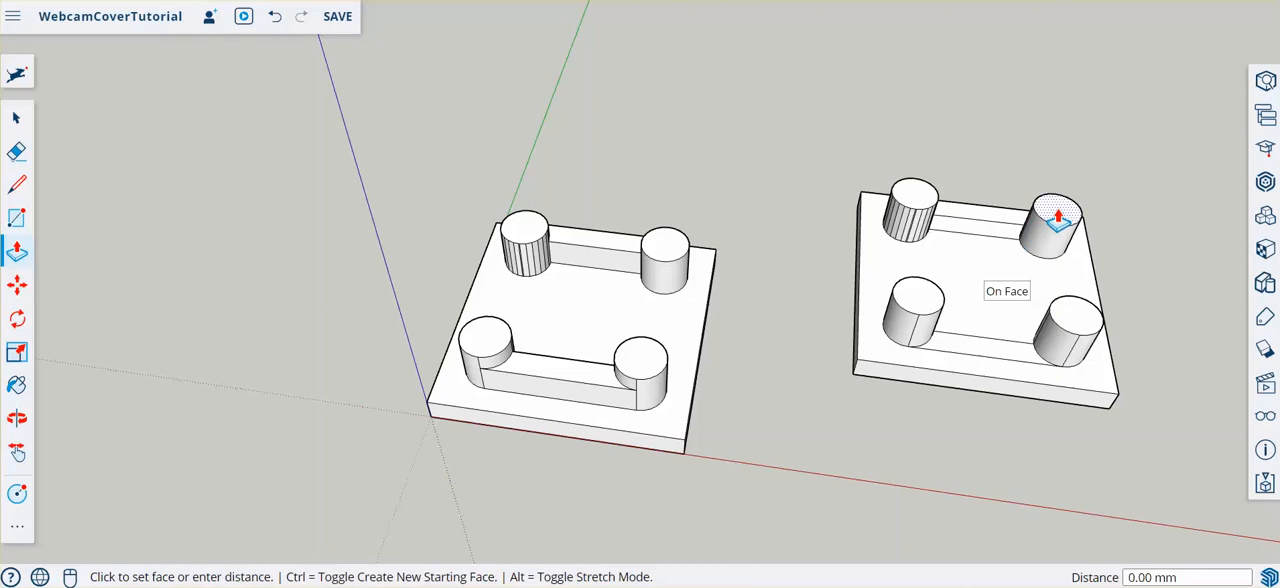
pyautogui.click(1012, 293)
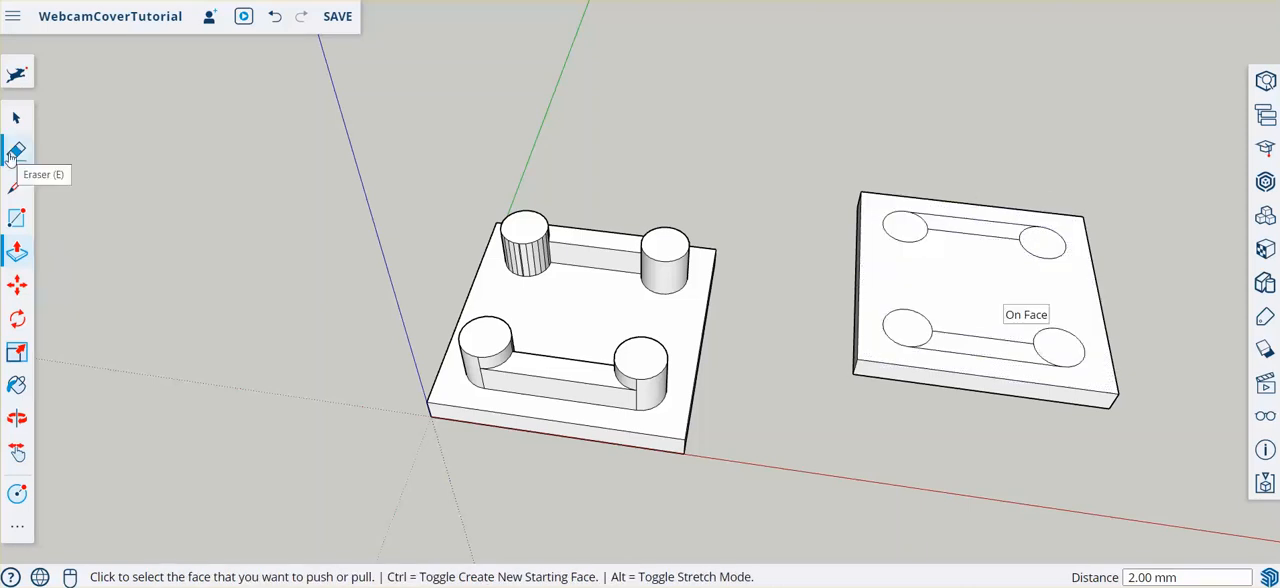
# - Erase the lines connecting the circle pairs on the copied plate, keeping only the four circles
pyautogui.click(16, 151)
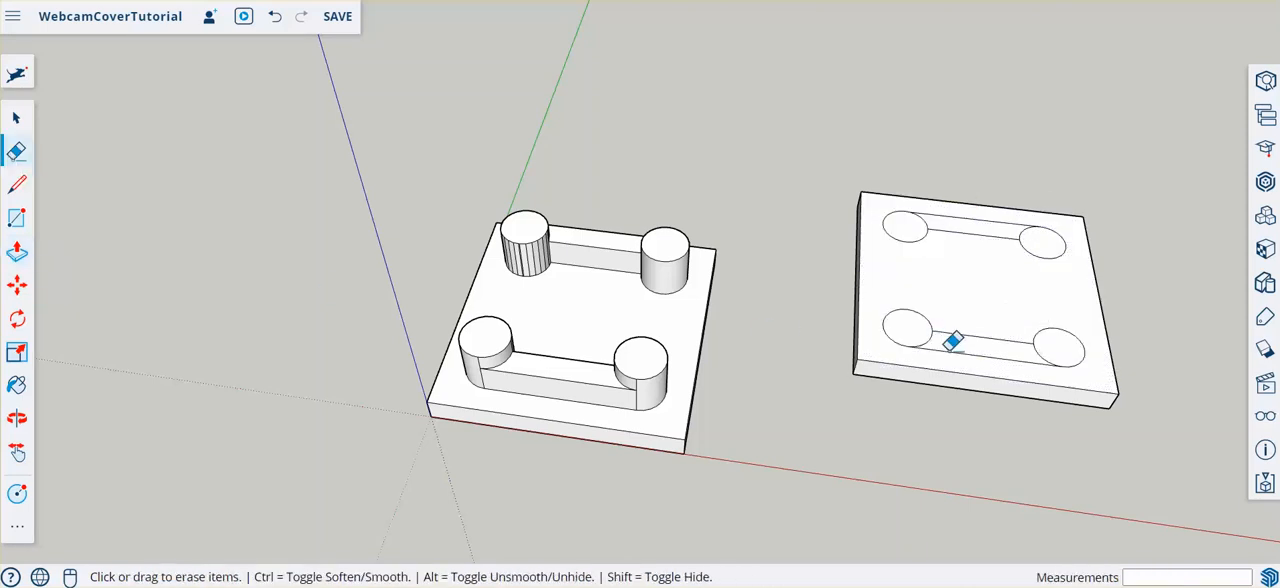
pyautogui.moveTo(971, 349); pyautogui.dragTo(977, 294)
pyautogui.moveTo(974, 206); pyautogui.dragTo(975, 245)
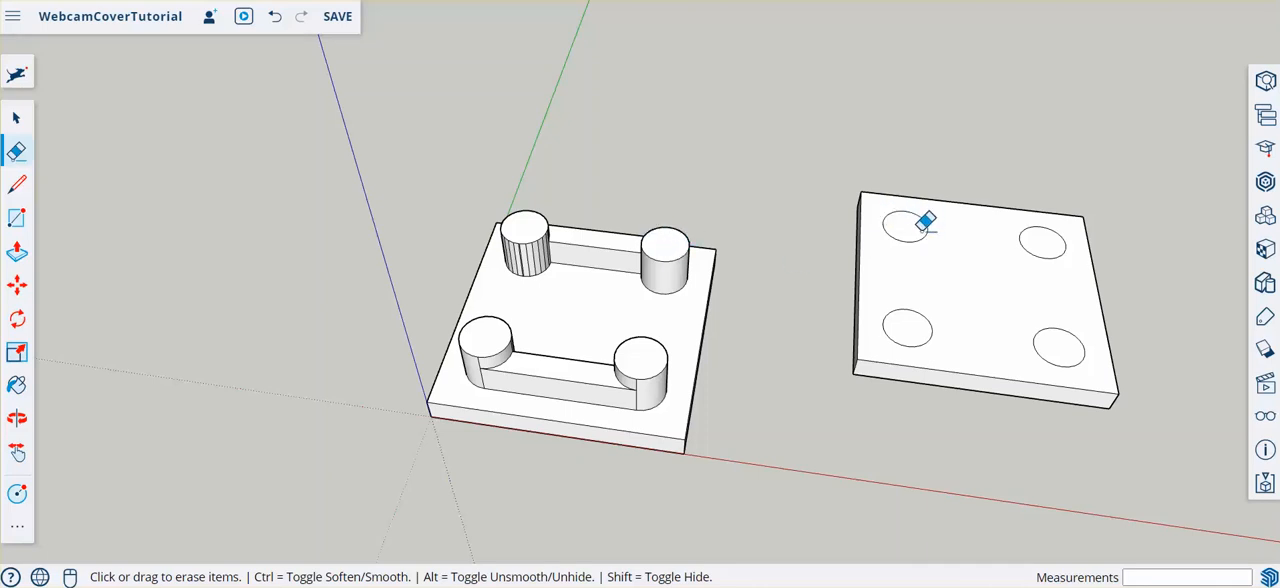
# - Offset the two far circles on the copied plate outward by 0.2 mm
pyautogui.scroll(1, 940, 166)
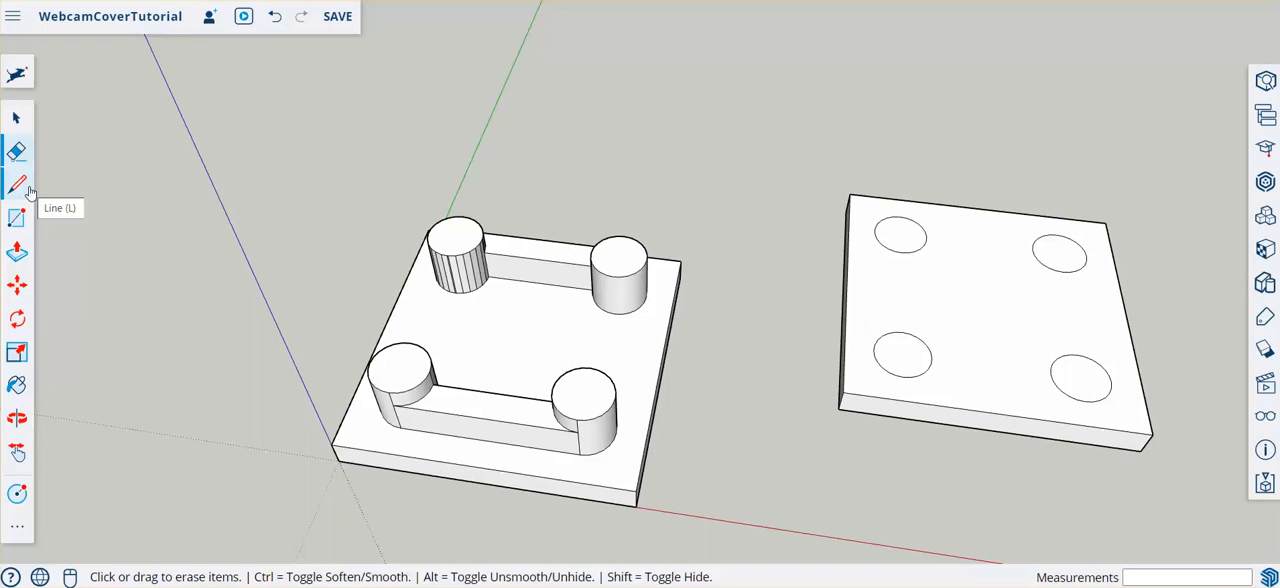
pyautogui.click(12, 528)
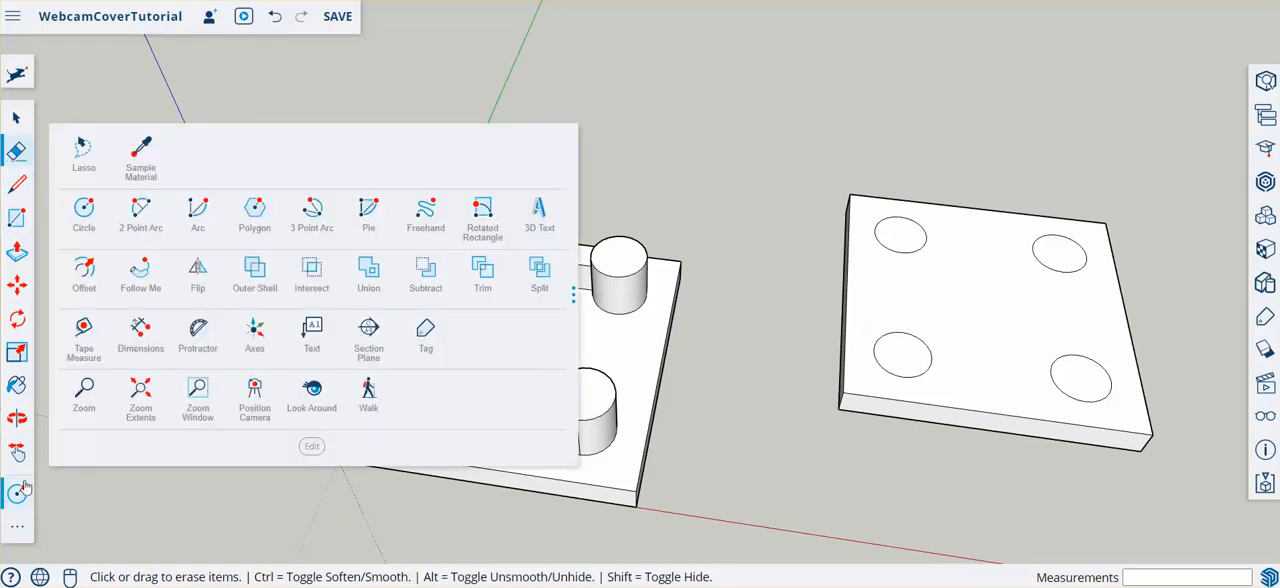
pyautogui.click(85, 268)
pyautogui.scroll(3, 820, 277)
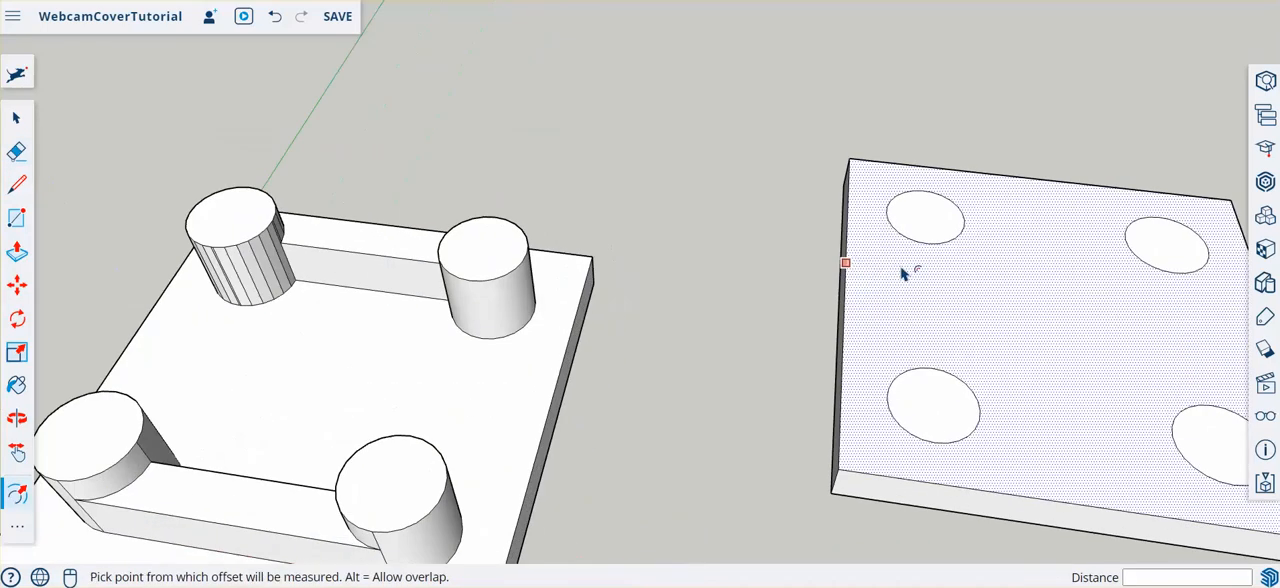
pyautogui.click(948, 240)
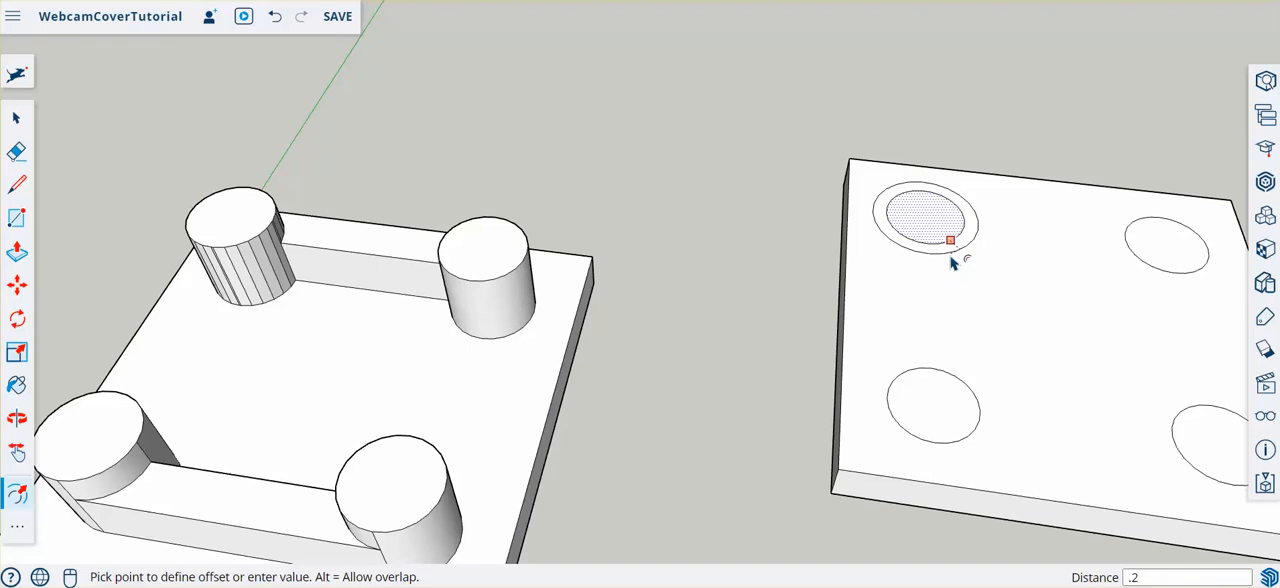
pyautogui.write('.2')
pyautogui.press('Return')
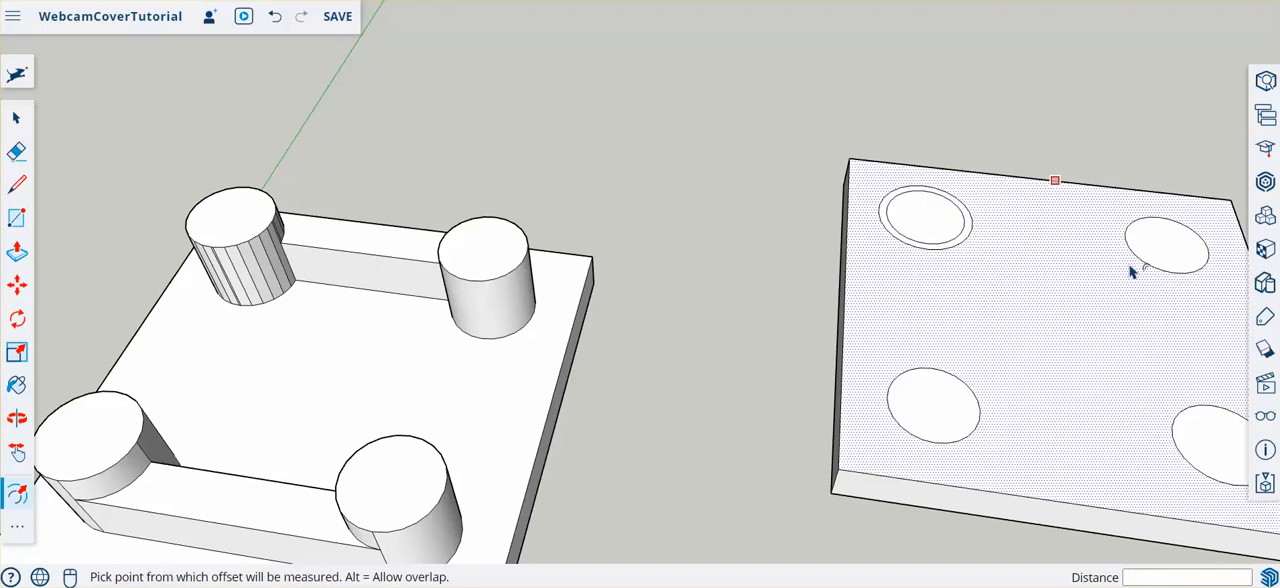
pyautogui.click(1170, 268)
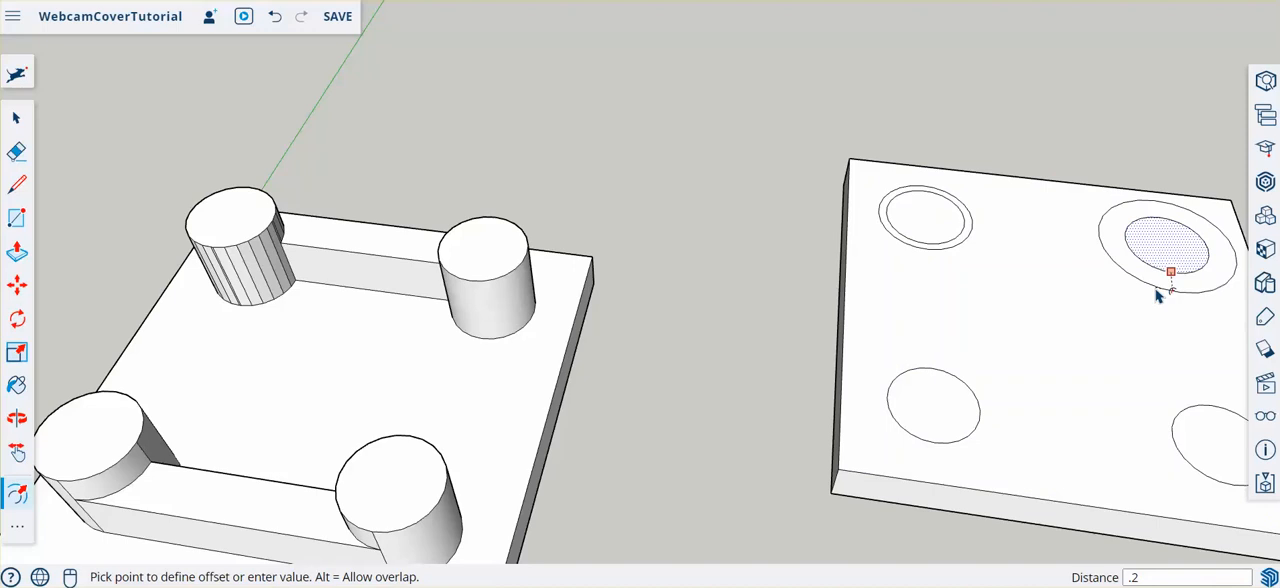
pyautogui.press('Return')
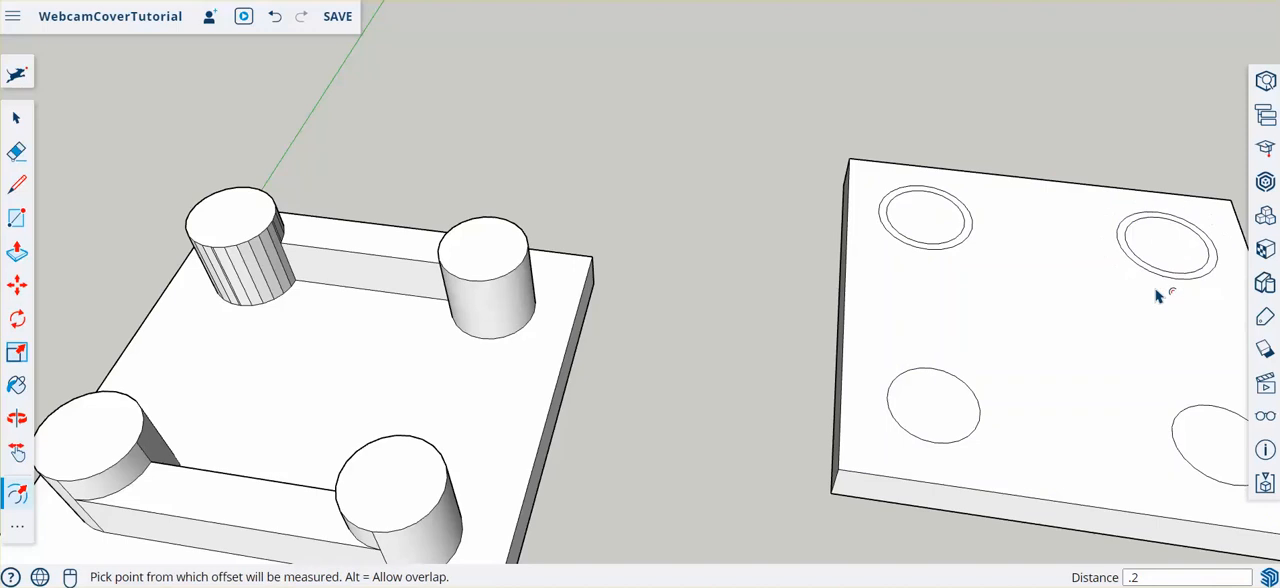
# - Try a 0.2 mm inward offset of the copied plate's near circle closest to the original, and undo it
pyautogui.click(952, 399)
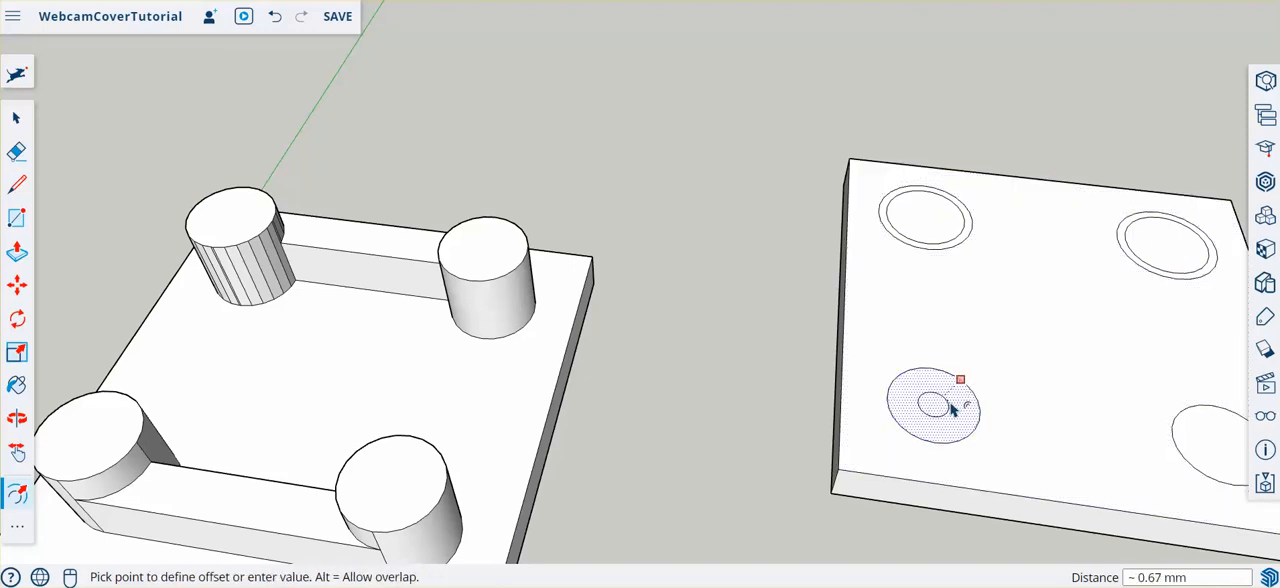
pyautogui.write('.2')
pyautogui.press('Return')
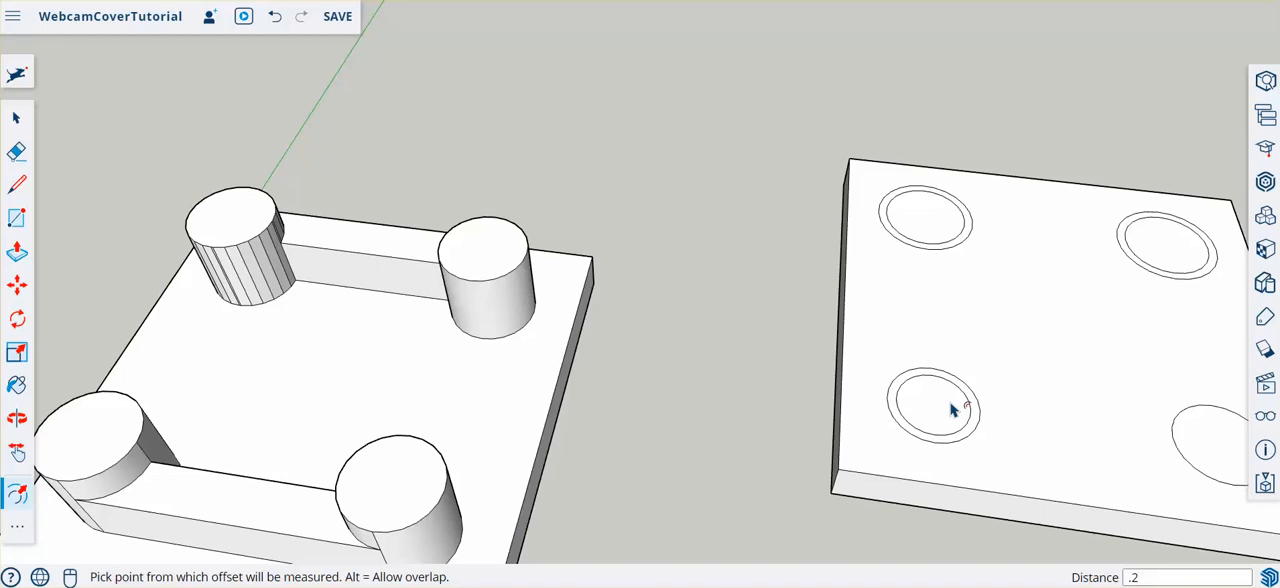
pyautogui.hotkey('ctrl', 'z')
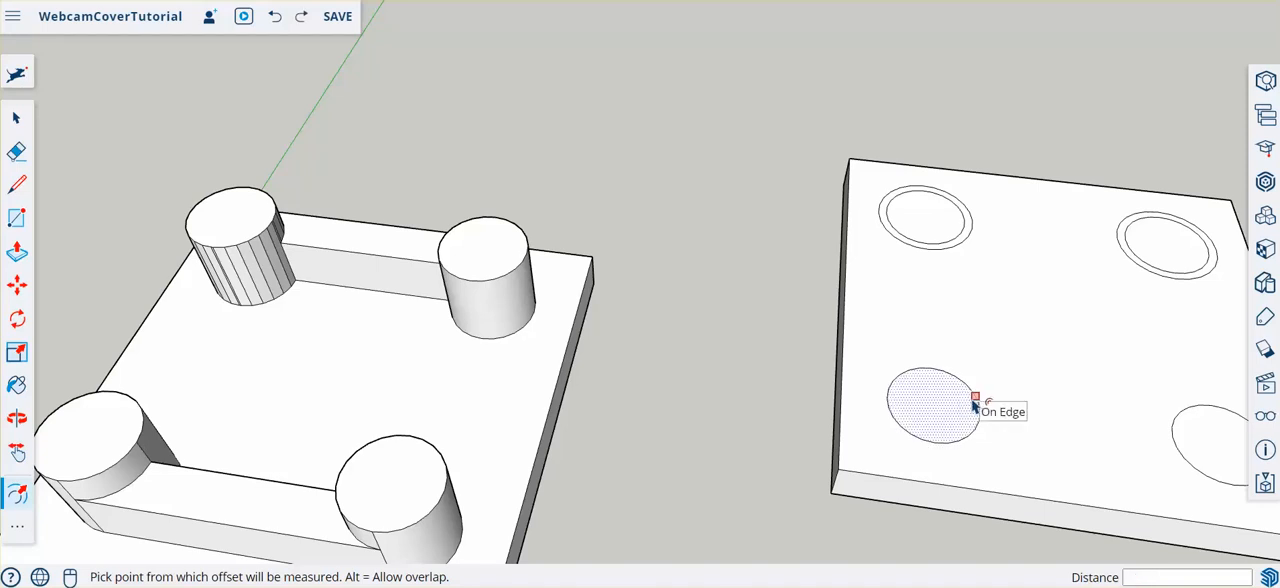
# - Offset the two near circles on the copied plate outward by 0.2 mm
pyautogui.click(974, 402)
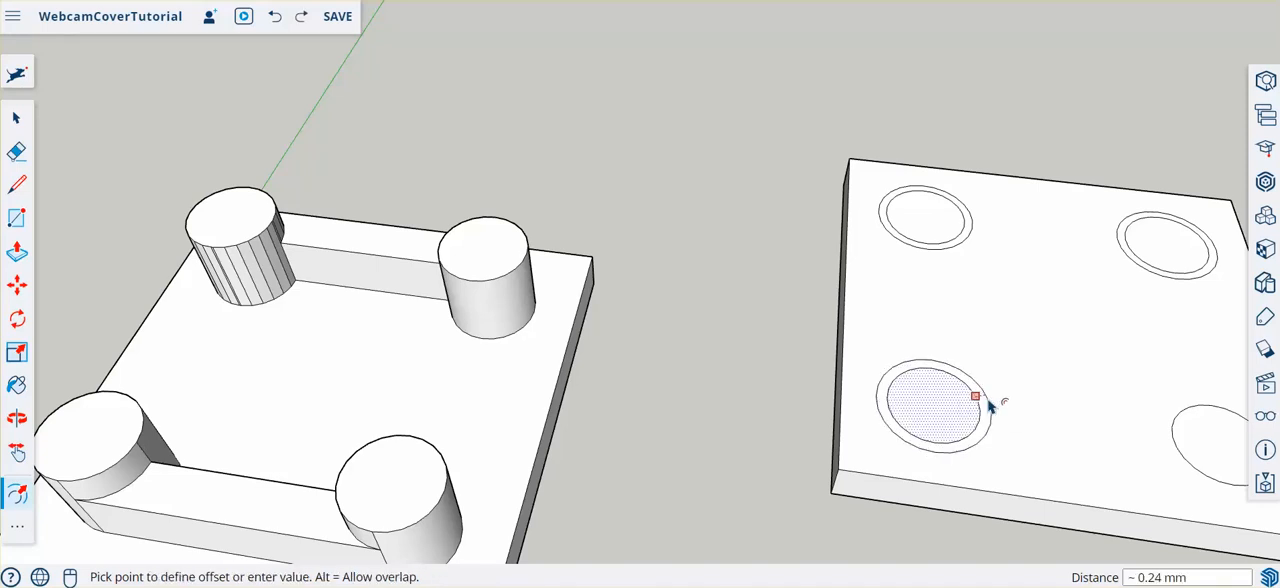
pyautogui.click(989, 404)
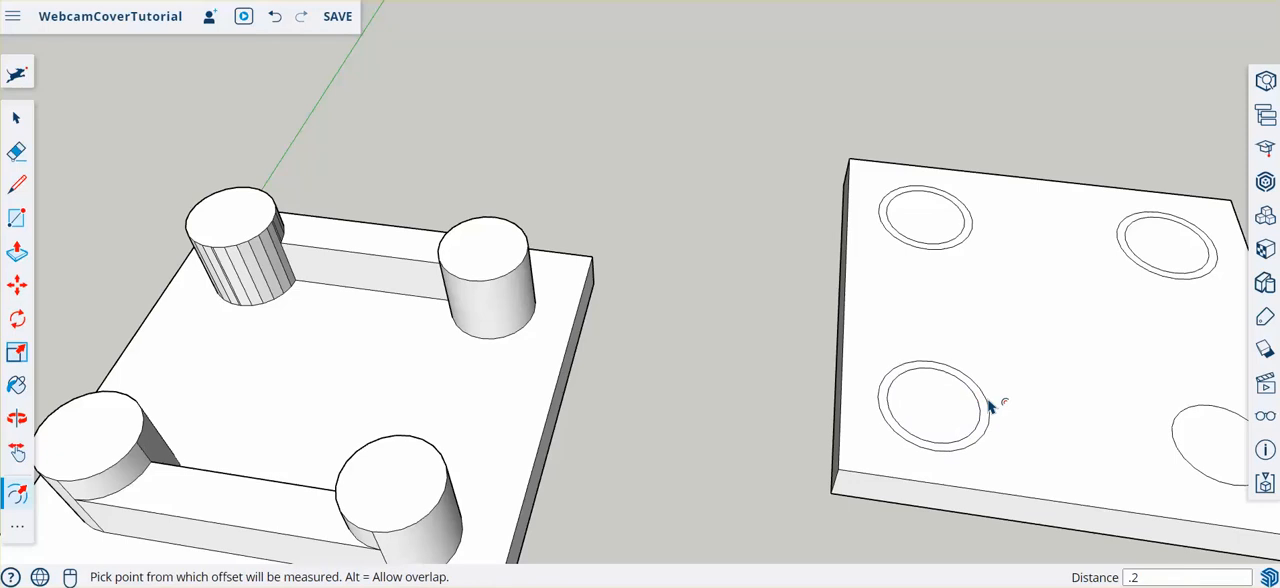
pyautogui.click(1198, 453)
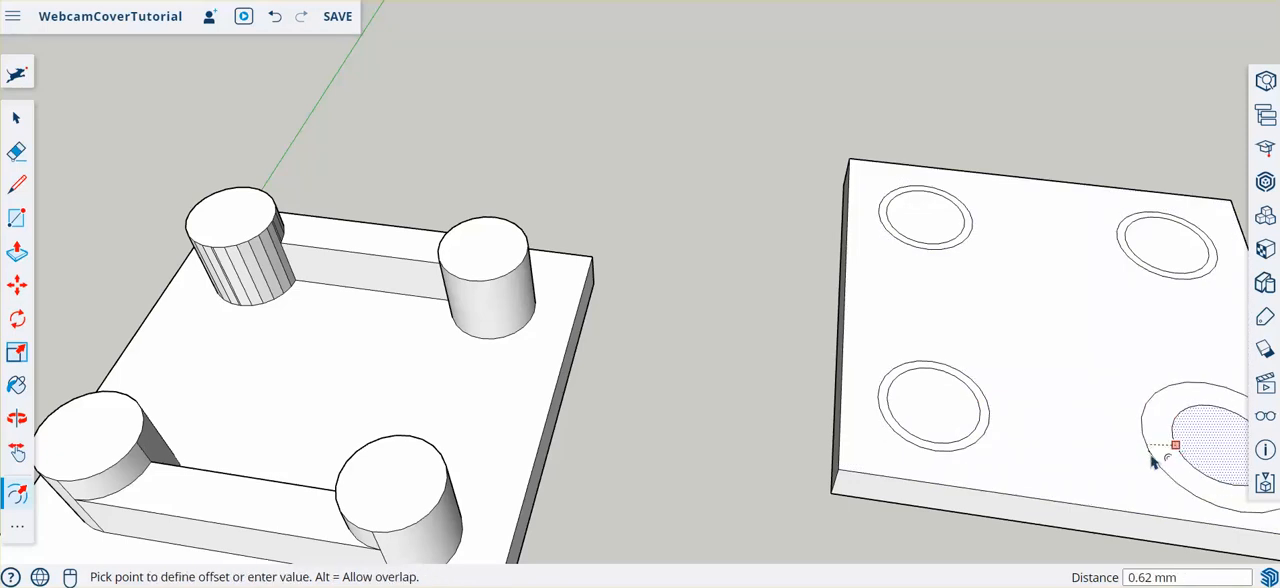
pyautogui.press('Return')
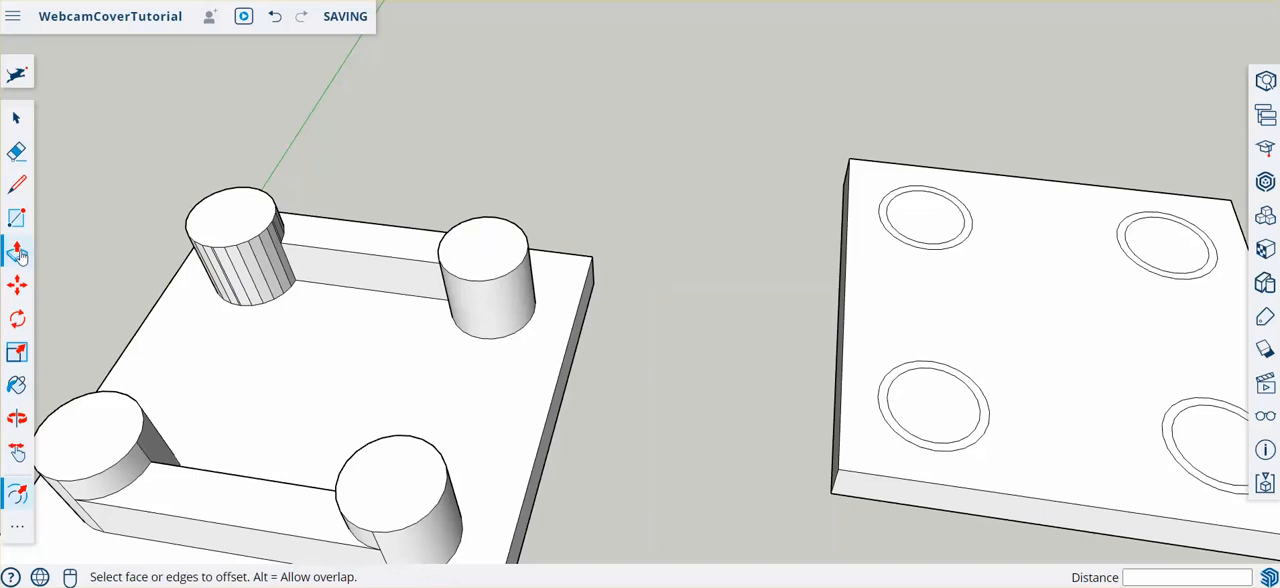
# - Erase the original inner circles inside the enlarged ones on the copied plate, starting with the far pair and continuing with the near pair
pyautogui.click(16, 152)
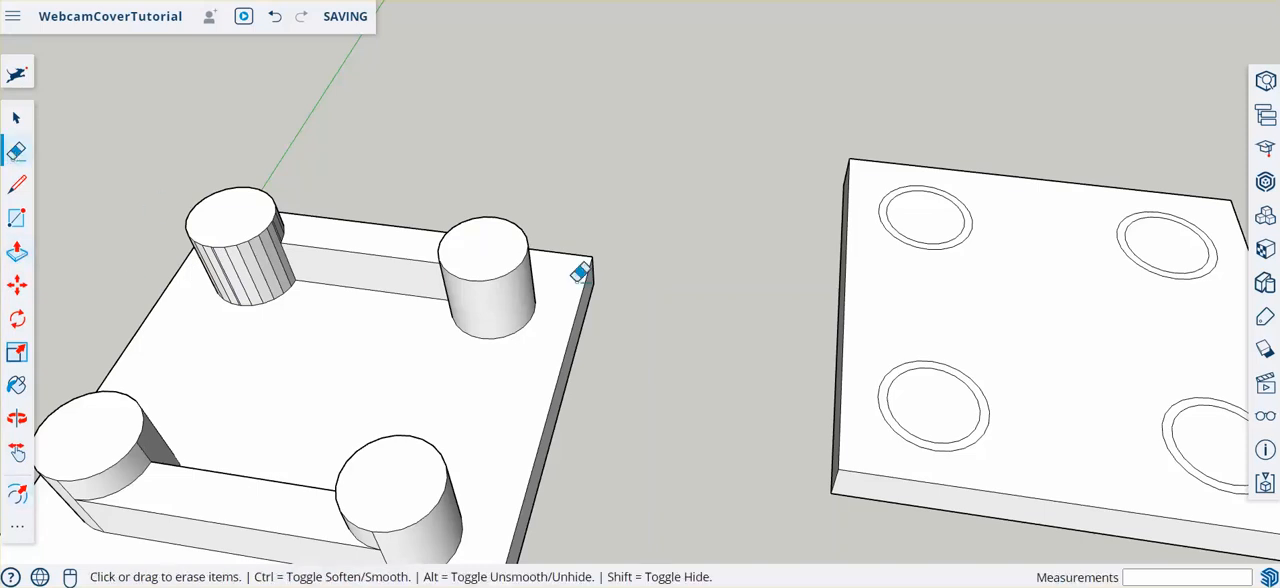
pyautogui.scroll(-5, 648, 227)
pyautogui.scroll(3, 893, 267)
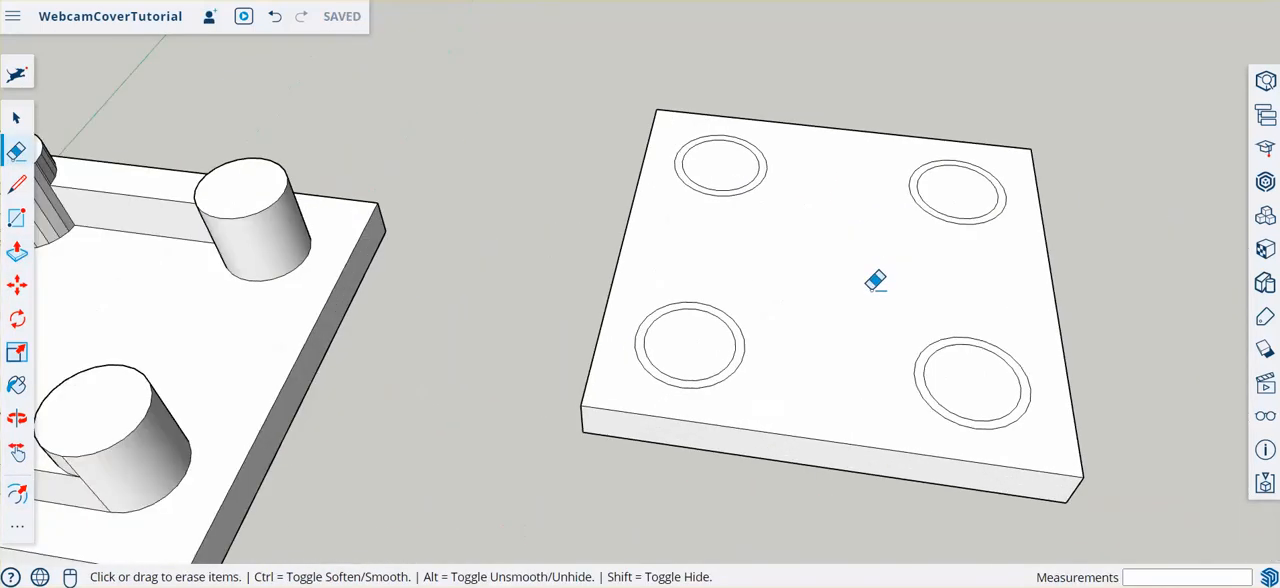
pyautogui.moveTo(849, 289); pyautogui.dragTo(543, 260, button='middle')
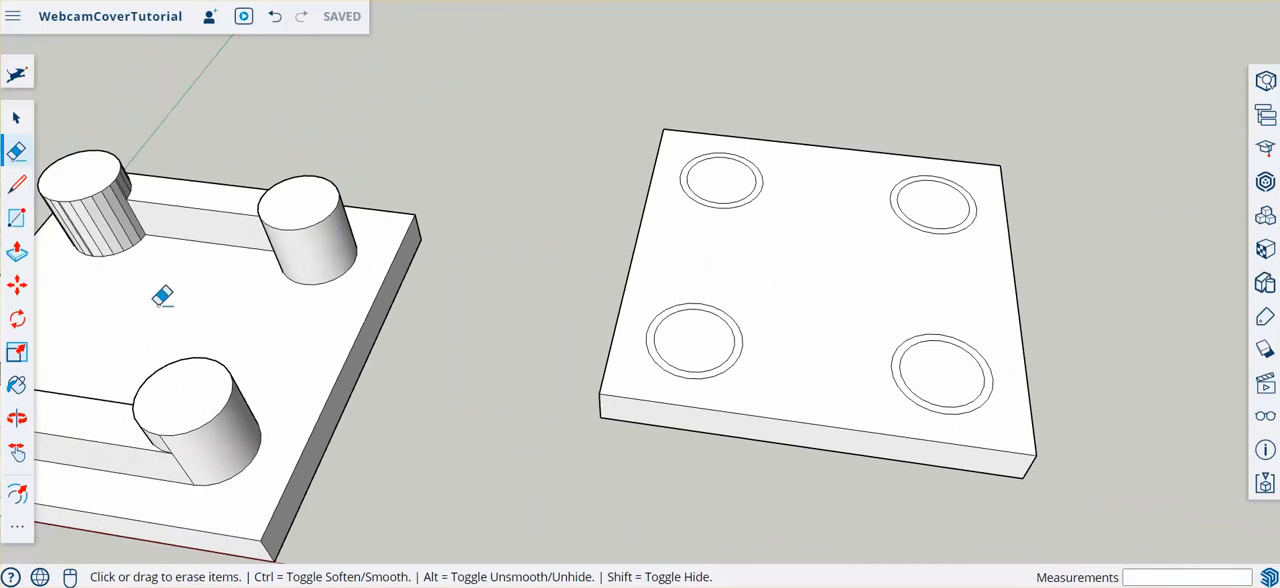
pyautogui.scroll(-5, 563, 237)
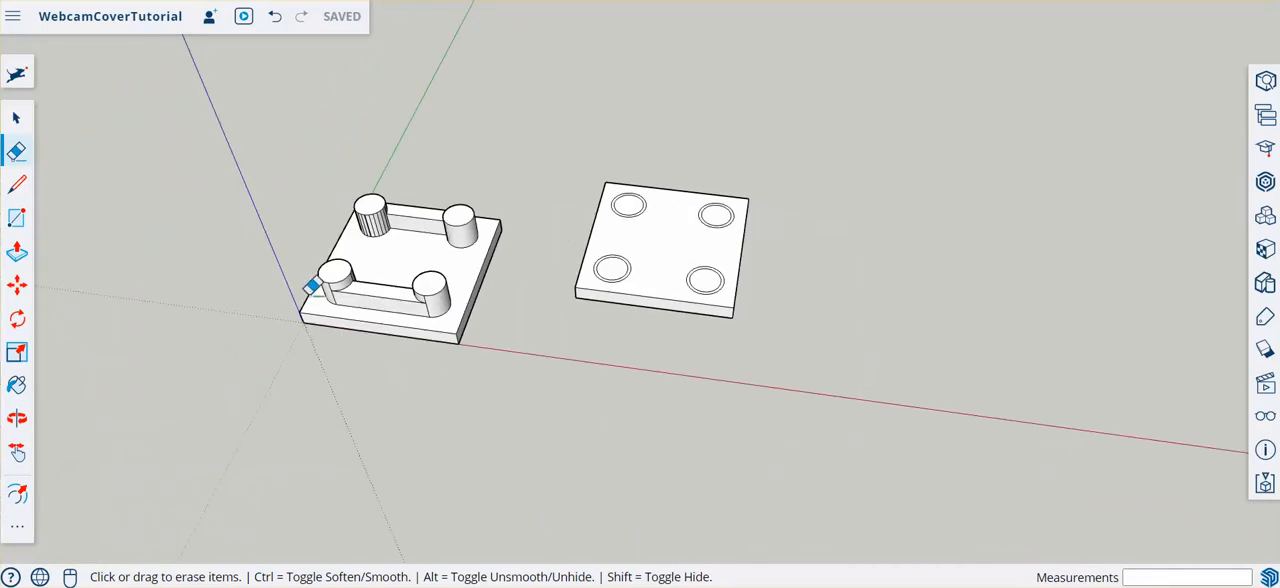
pyautogui.scroll(6, 313, 287)
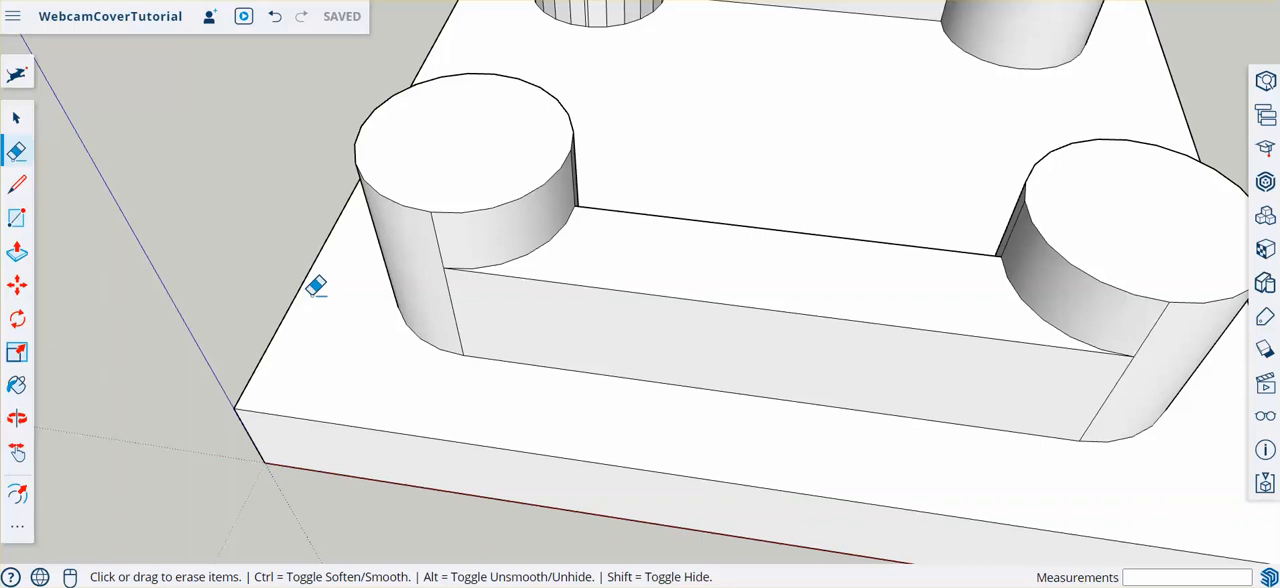
pyautogui.scroll(-5, 316, 287)
pyautogui.scroll(6, 811, 206)
pyautogui.press('space')
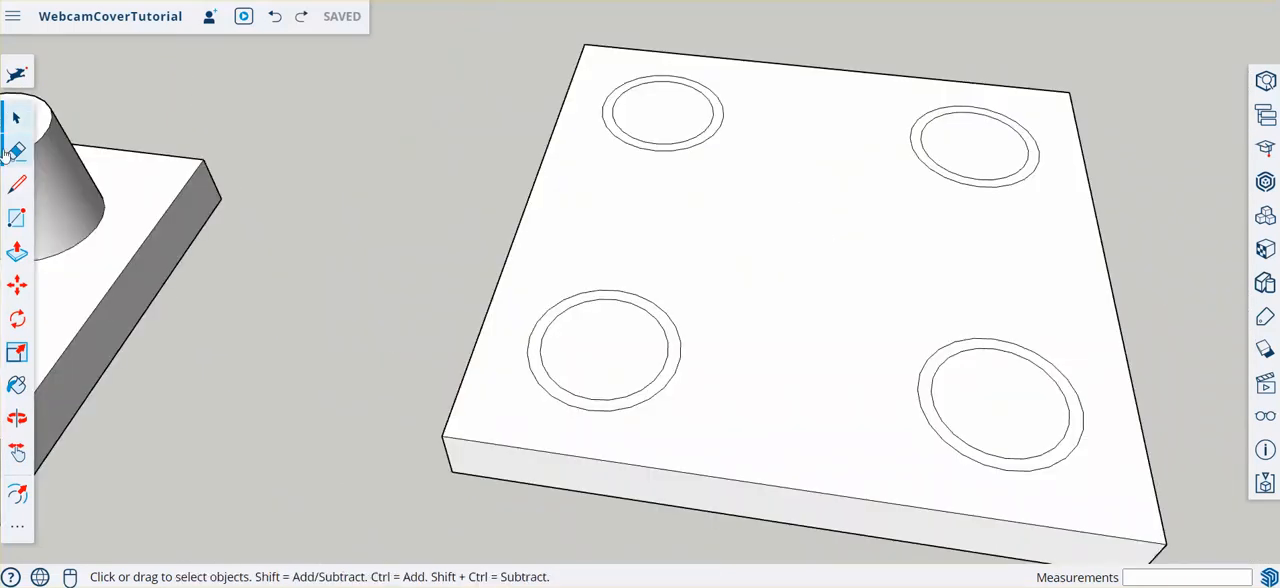
pyautogui.click(14, 152)
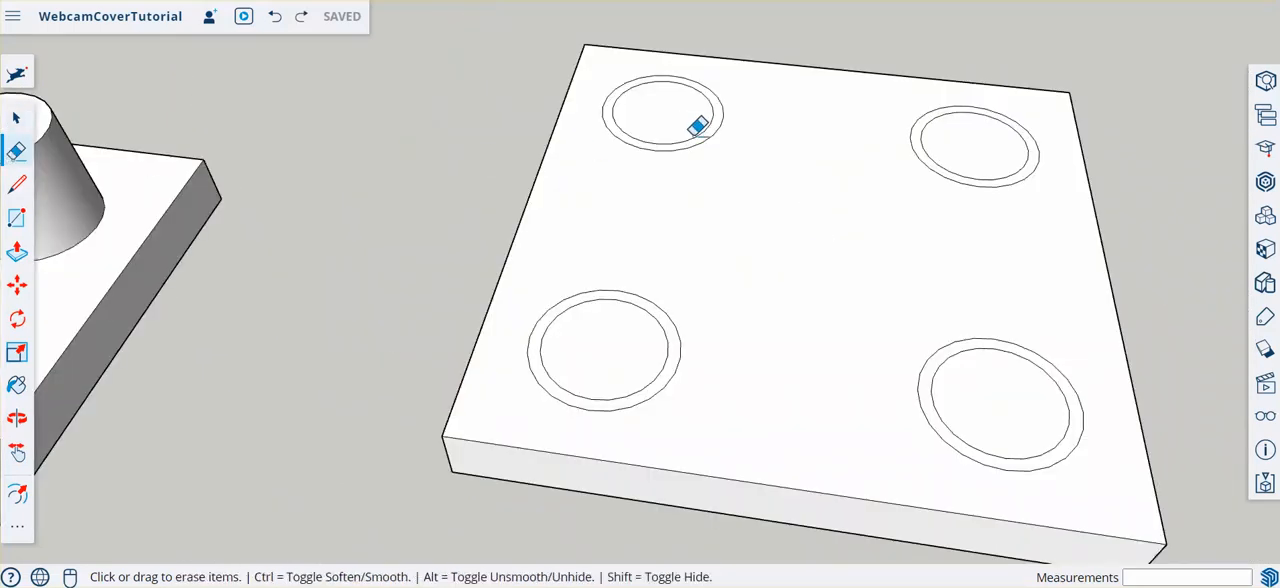
pyautogui.moveTo(698, 125)
pyautogui.mouseDown()
pyautogui.moveTo(657, 131)
pyautogui.moveTo(686, 128)
pyautogui.mouseUp()
pyautogui.moveTo(923, 128); pyautogui.dragTo(923, 133)
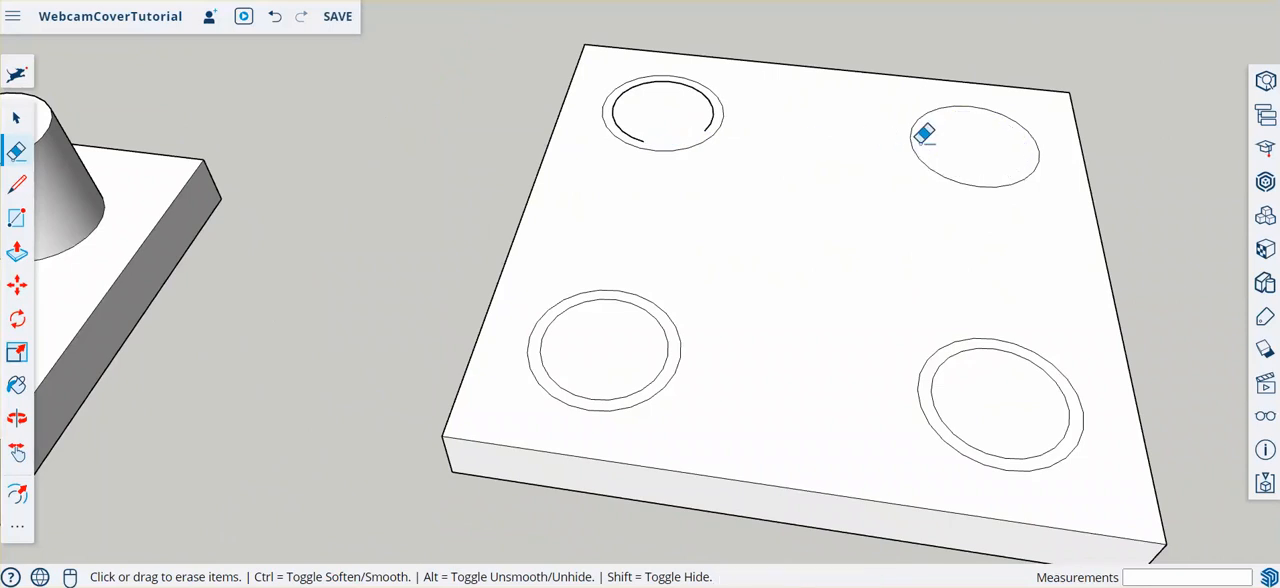
pyautogui.click(950, 354)
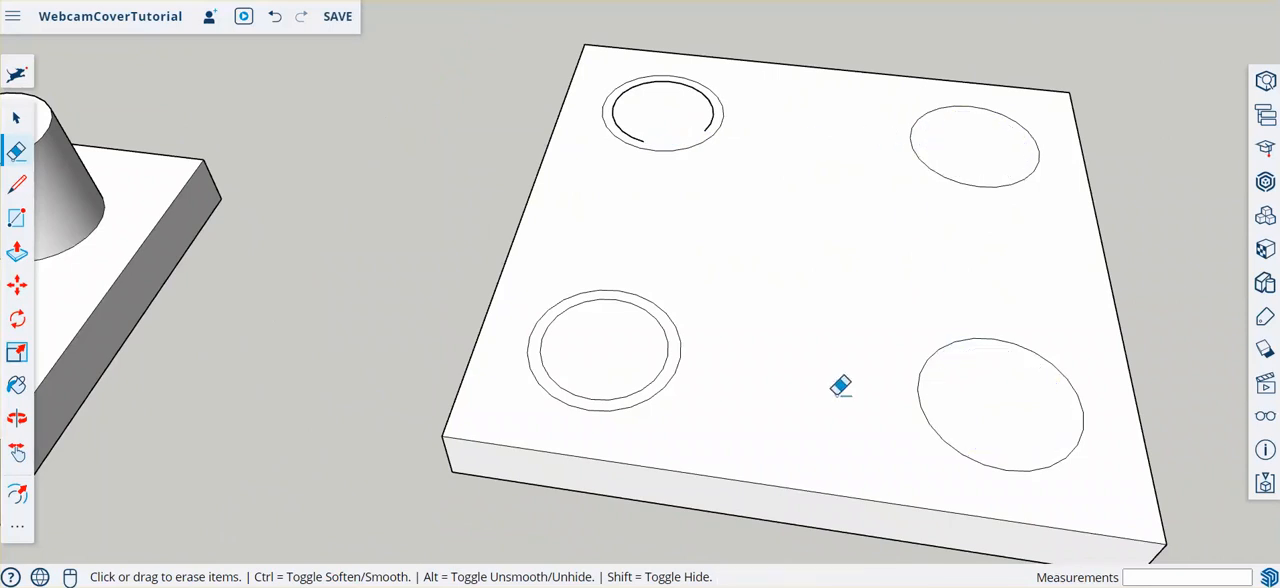
pyautogui.click(664, 323)
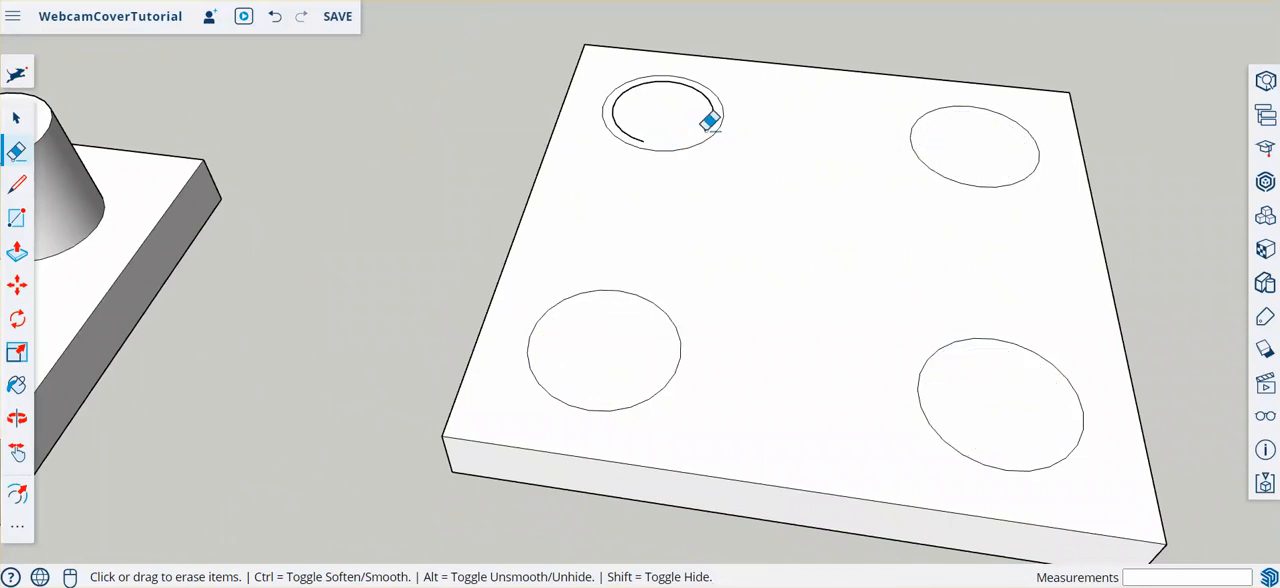
# - Erase the remaining inner arc segments of the copied plate's far circle nearest the original plate
pyautogui.moveTo(705, 130)
pyautogui.mouseDown()
pyautogui.moveTo(694, 71)
pyautogui.moveTo(683, 75)
pyautogui.mouseUp()
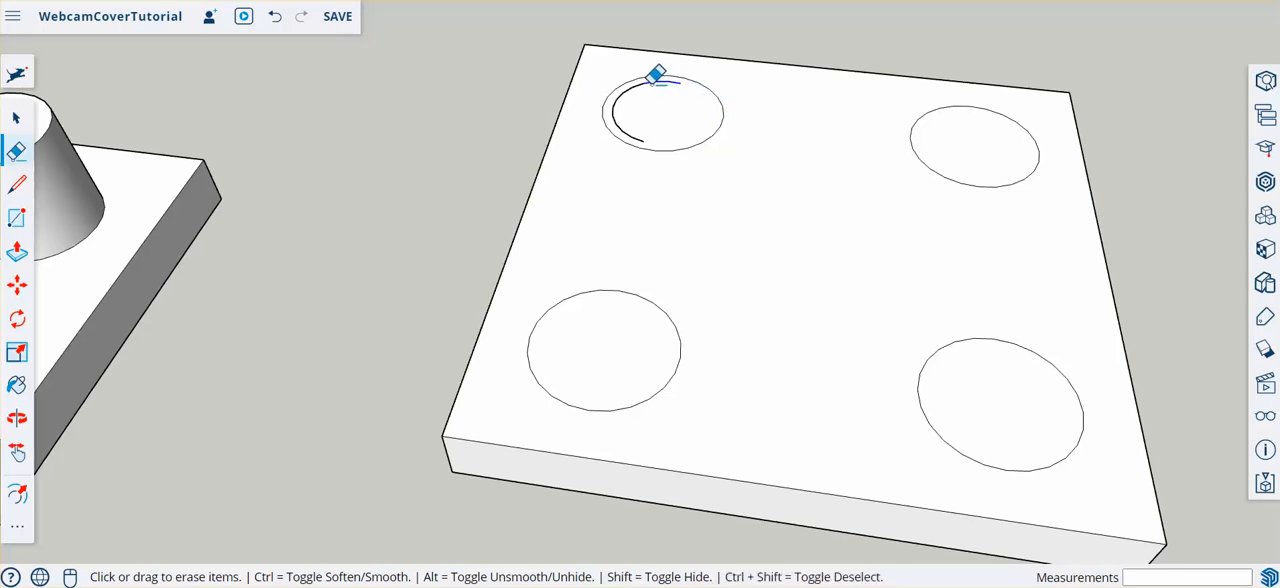
pyautogui.moveTo(636, 80); pyautogui.dragTo(617, 143)
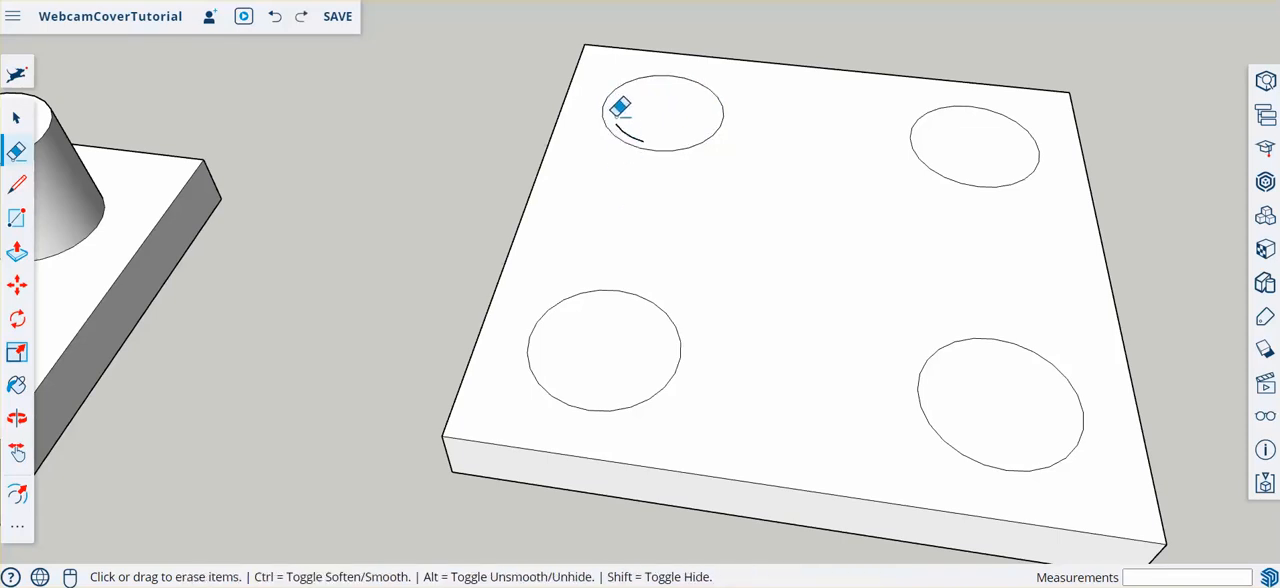
pyautogui.moveTo(617, 110); pyautogui.dragTo(650, 130)
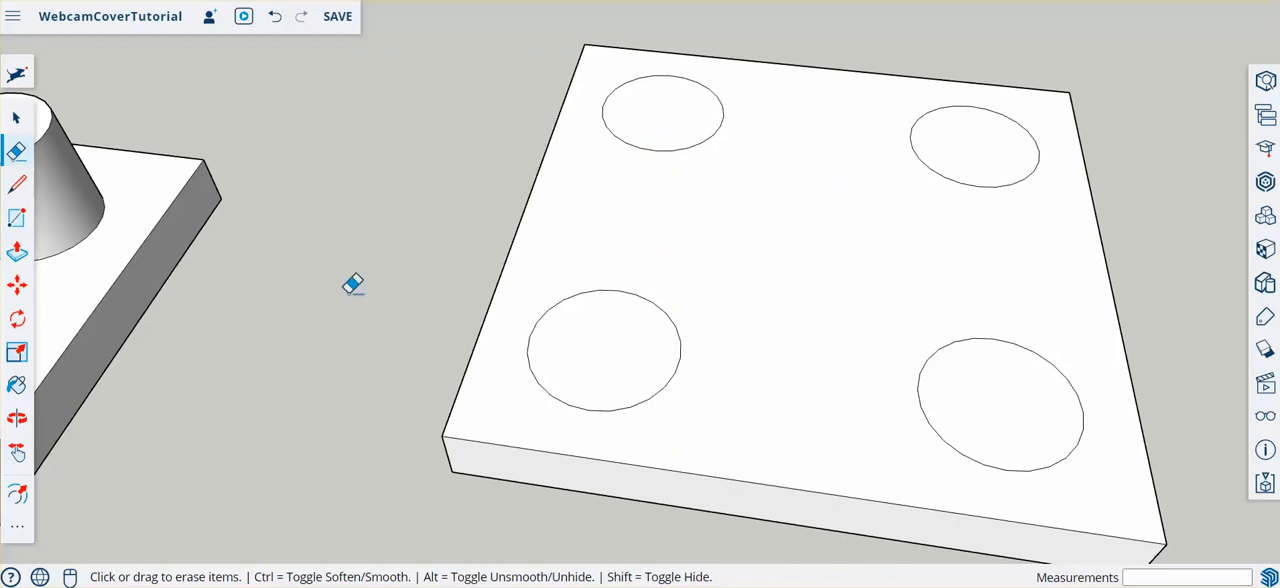
# - Push the four enlarged circles 1 mm down through the copied plate to cut the peg holes
pyautogui.click(16, 252)
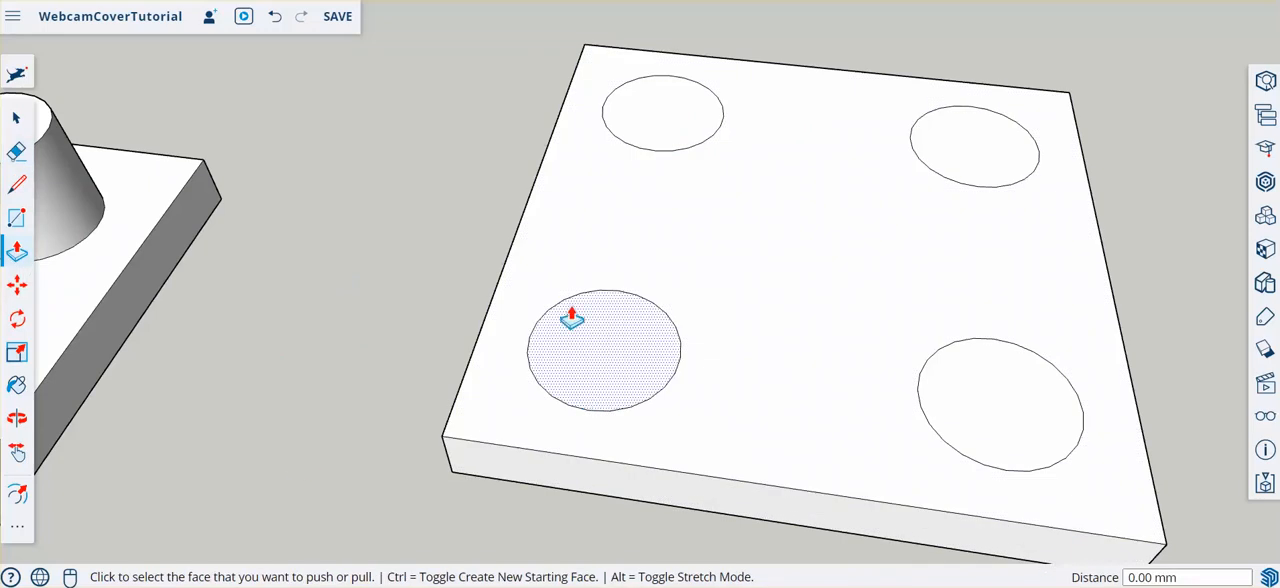
pyautogui.scroll(-4, 563, 334)
pyautogui.click(577, 348)
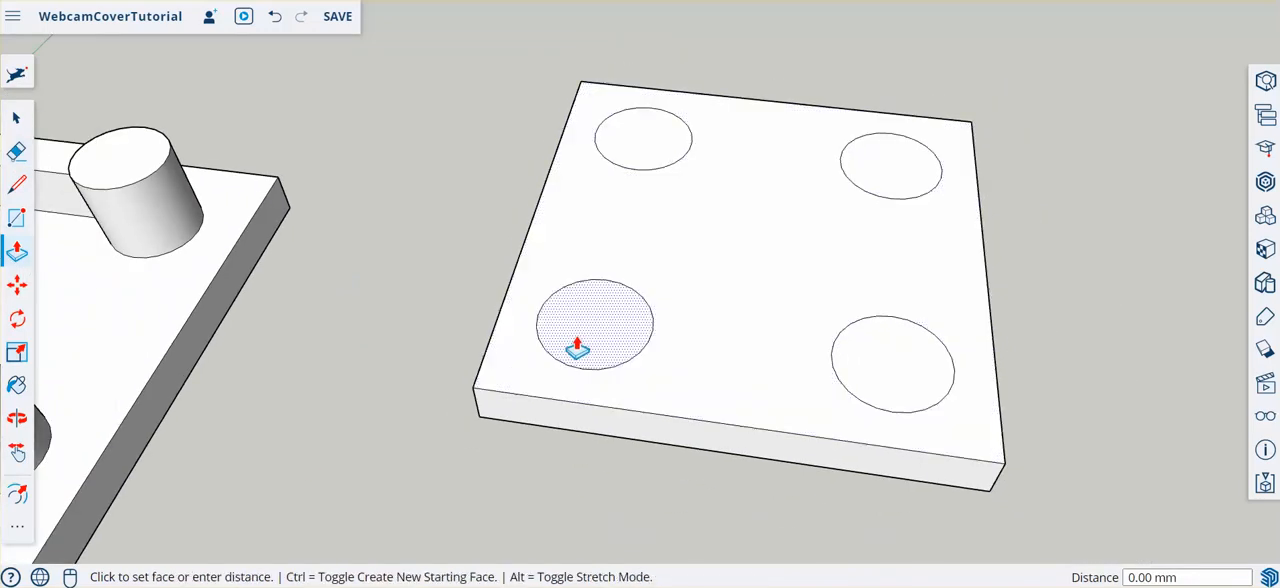
pyautogui.click(593, 440)
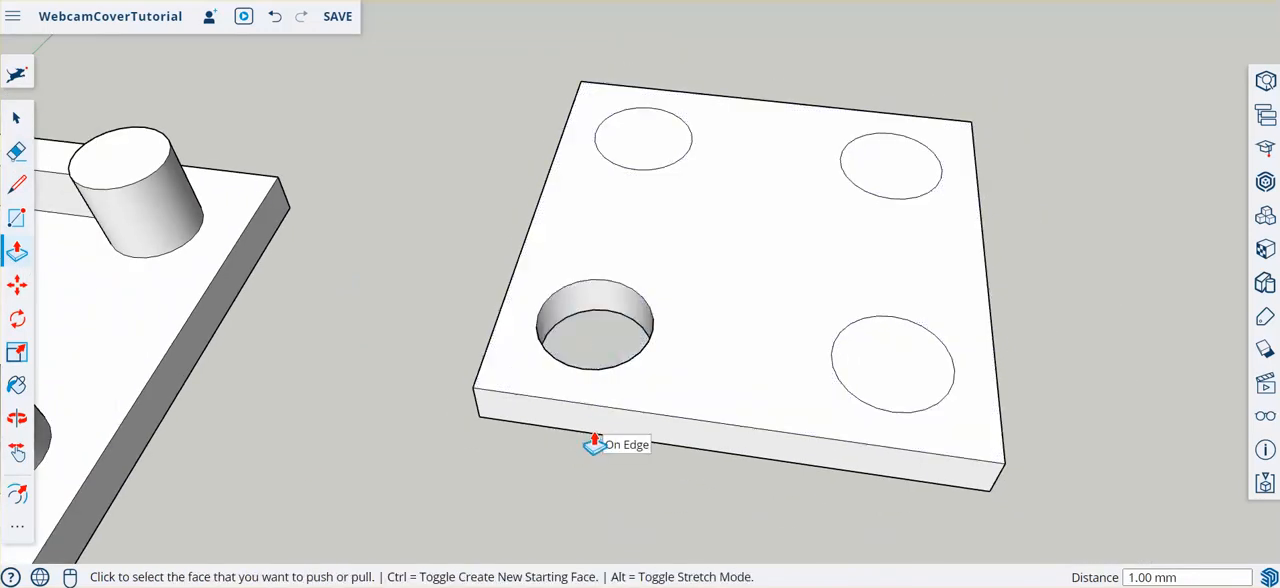
pyautogui.moveTo(591, 437); pyautogui.dragTo(795, 292, button='middle')
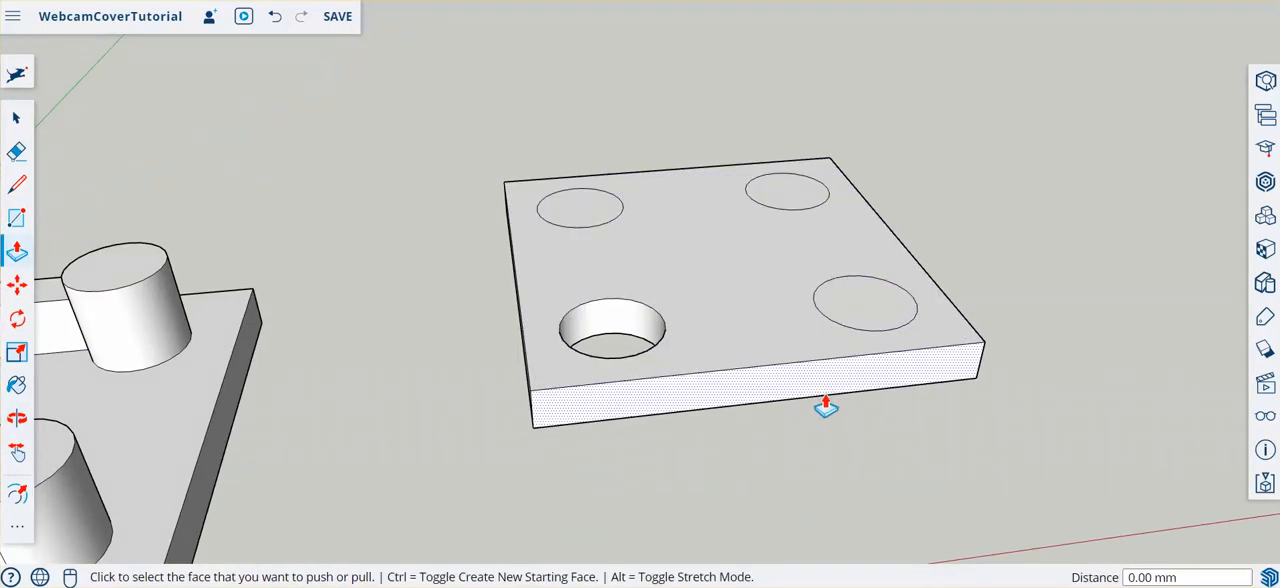
pyautogui.click(855, 320)
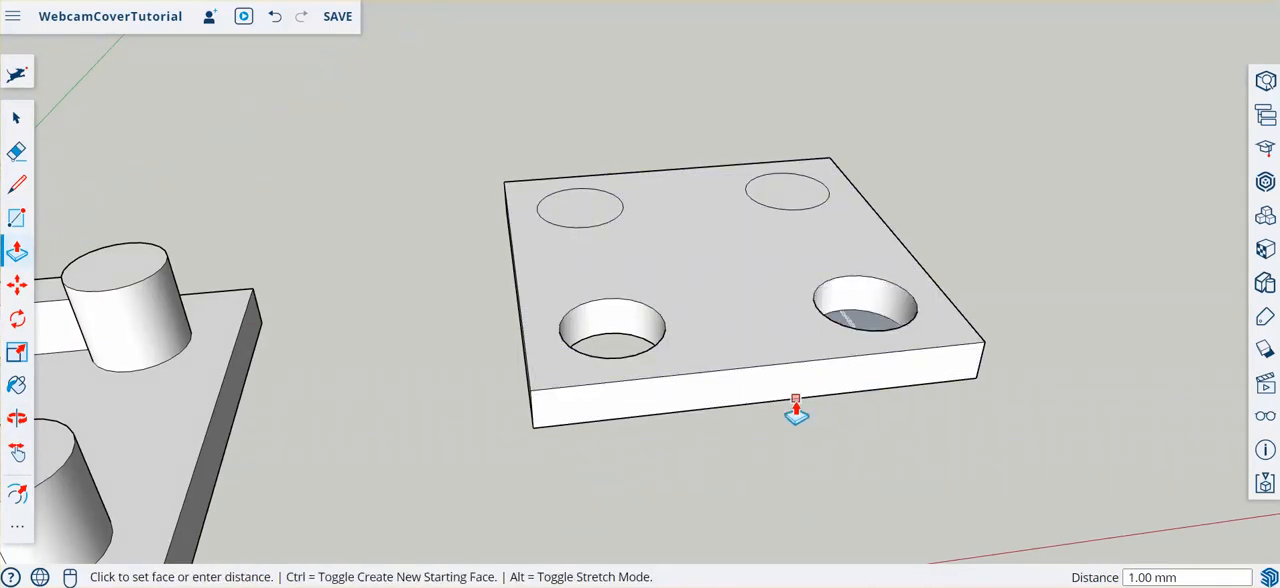
pyautogui.click(858, 404)
pyautogui.click(788, 194)
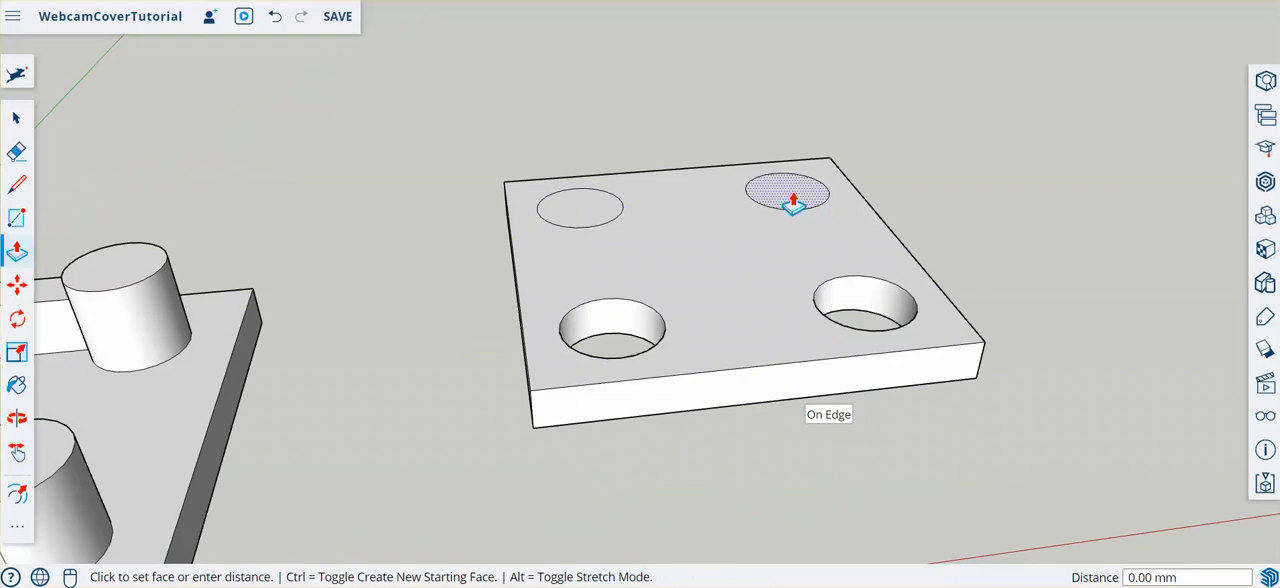
pyautogui.click(740, 412)
pyautogui.click(554, 222)
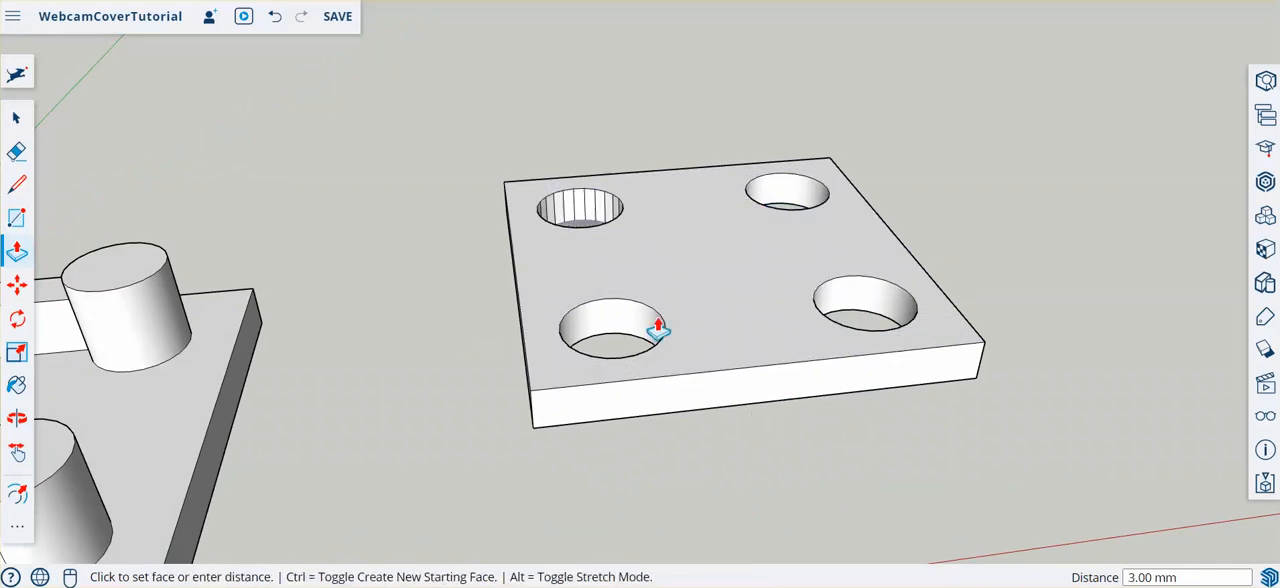
pyautogui.click(763, 412)
# - Draw a 2 mm spacing line along the red axis from the pegged plate's near bottom corner facing the other plate
pyautogui.scroll(-5, 826, 277)
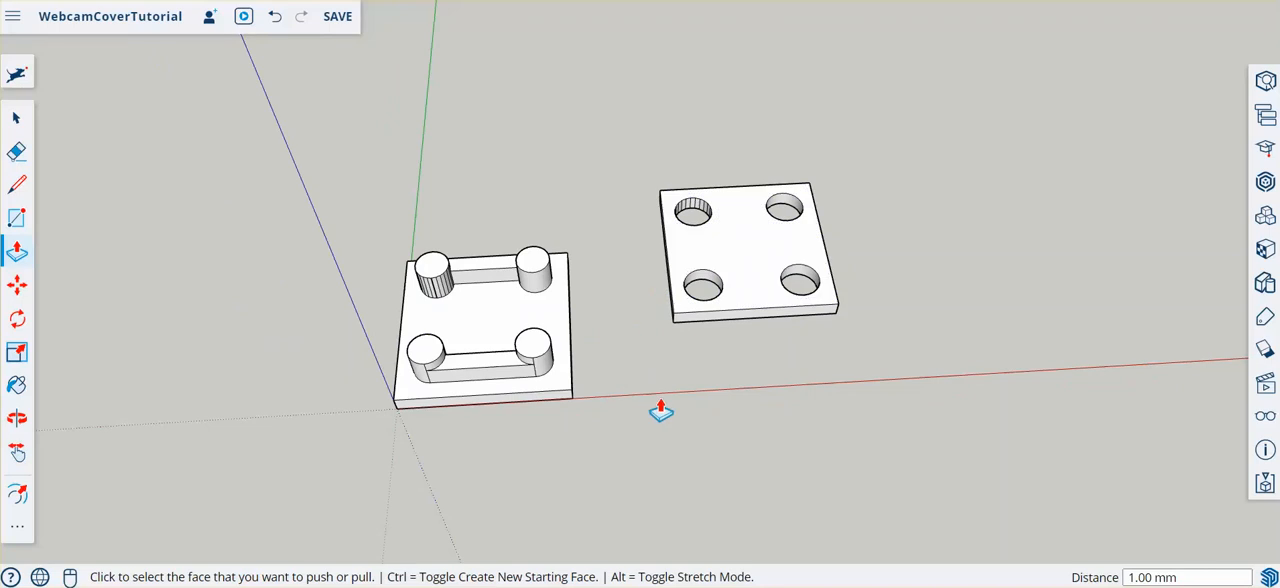
pyautogui.moveTo(660, 411); pyautogui.dragTo(651, 34, button='middle')
pyautogui.moveTo(674, 220); pyautogui.dragTo(687, 229, button='middle')
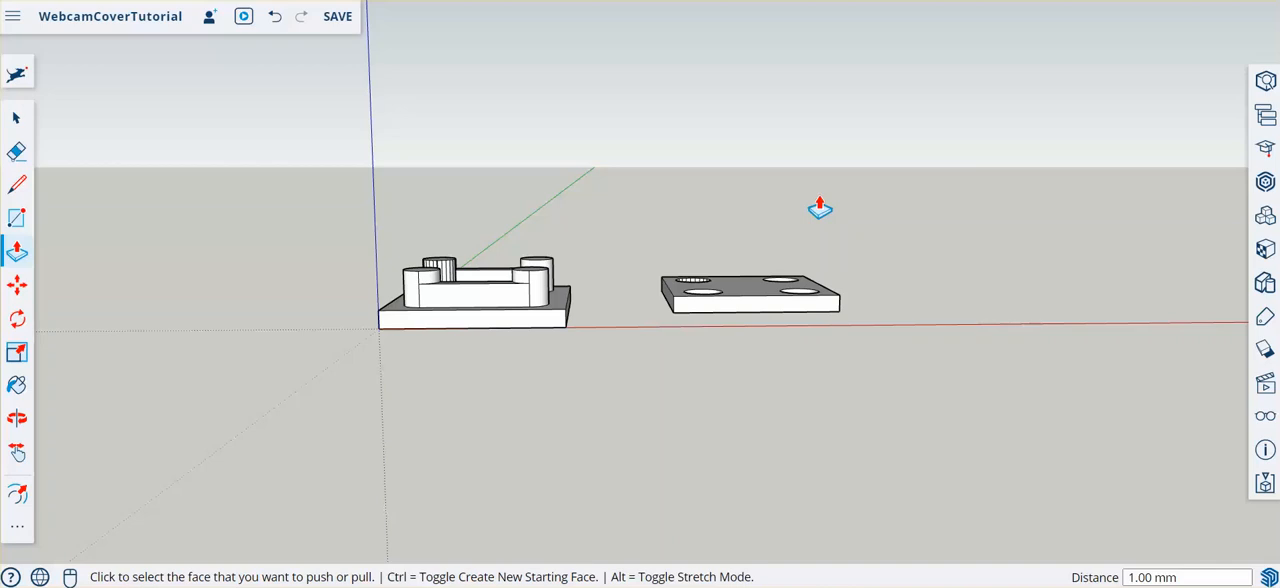
pyautogui.moveTo(773, 229); pyautogui.dragTo(588, 422, button='middle')
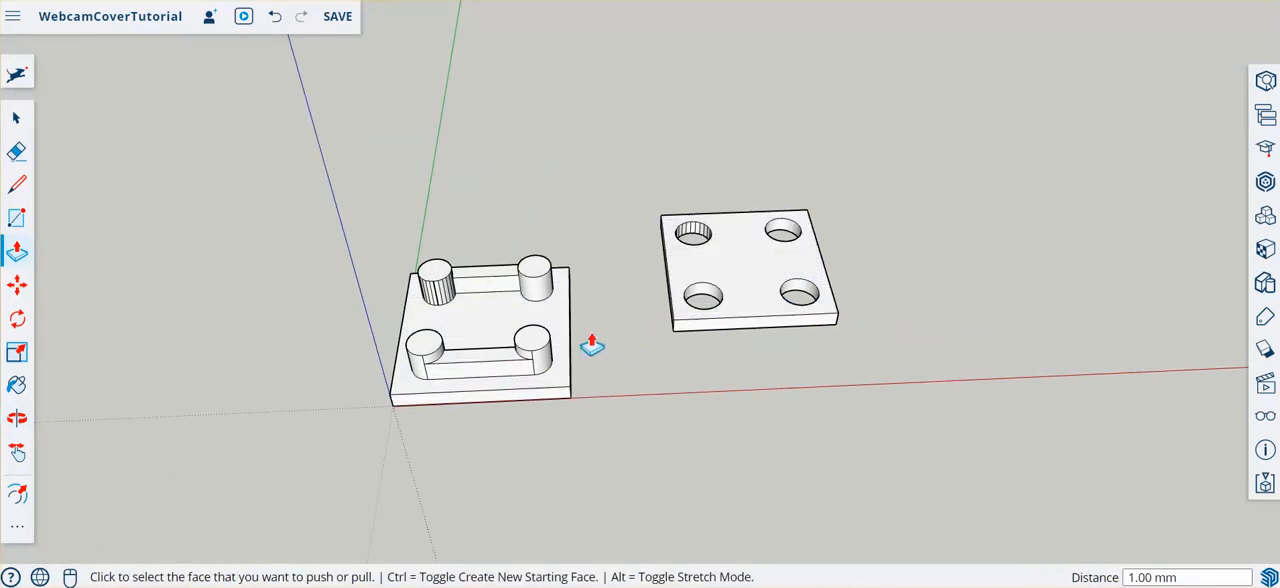
pyautogui.click(17, 188)
pyautogui.click(571, 397)
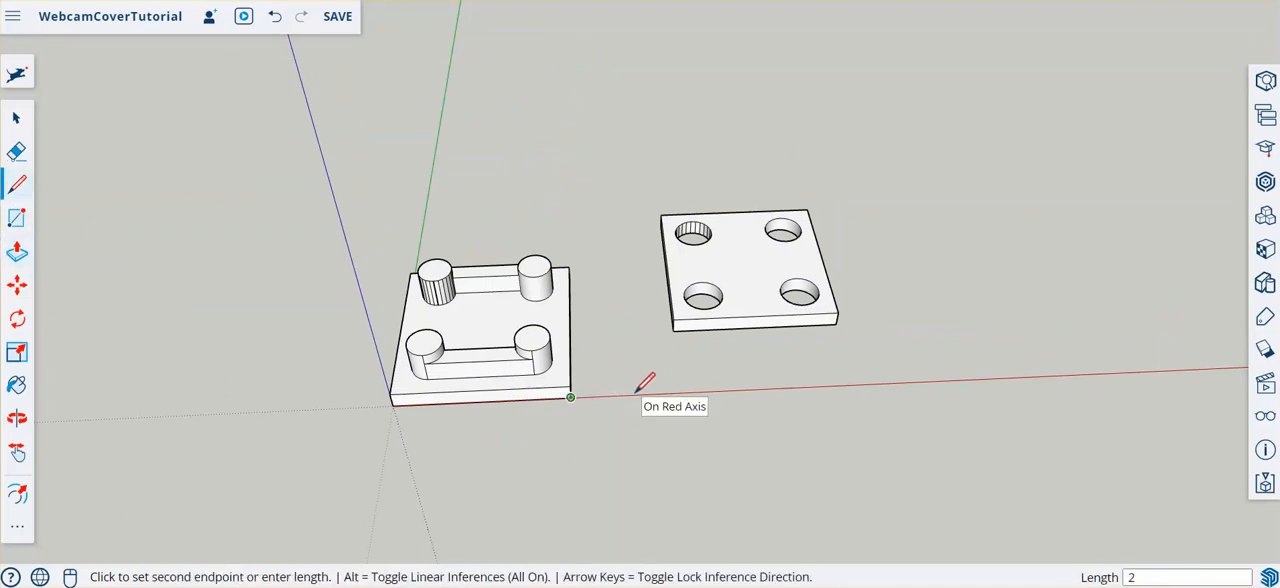
pyautogui.write('2')
pyautogui.press('Return')
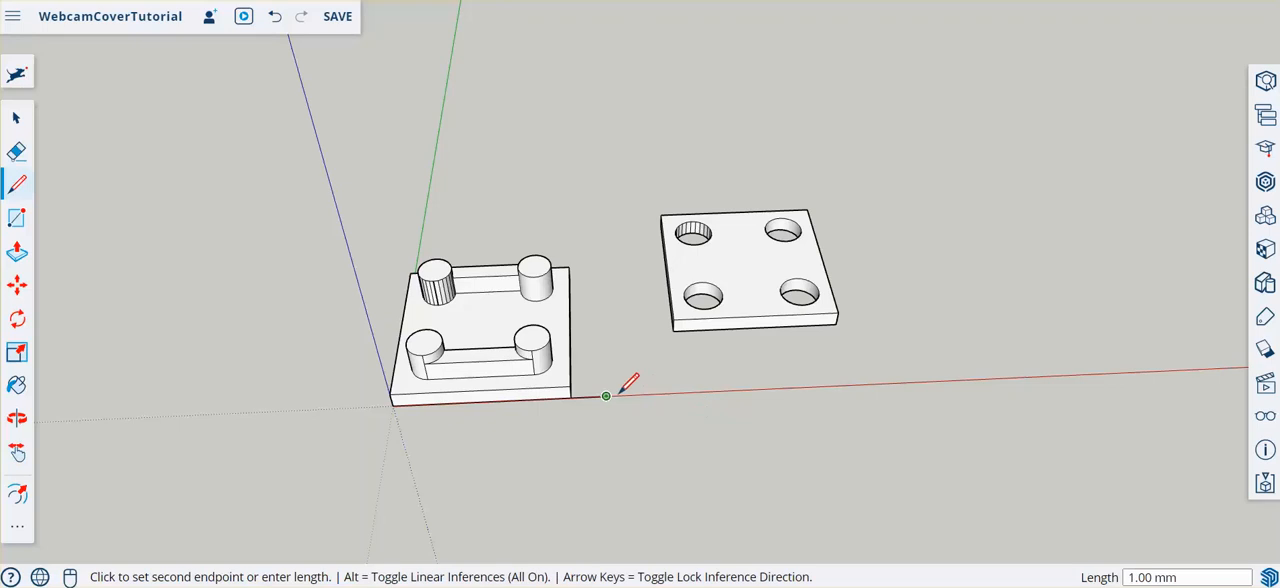
# - Move the whole plate with holes by its near bottom corner to the spacing line's free end, and erase the line
pyautogui.click(22, 118)
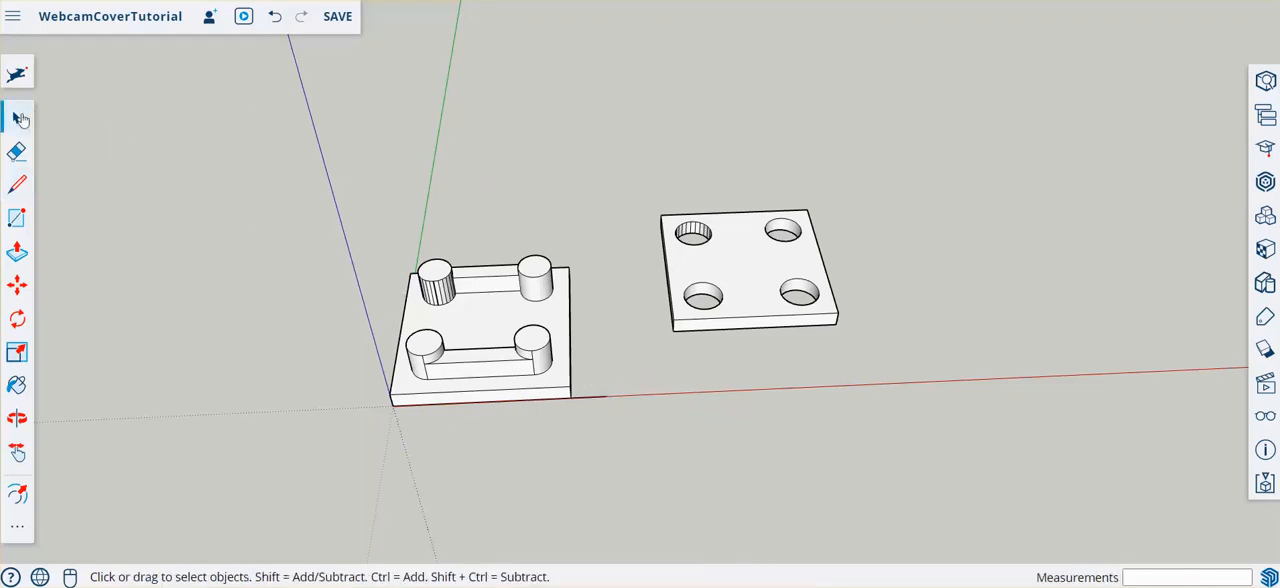
pyautogui.tripleClick(755, 287)
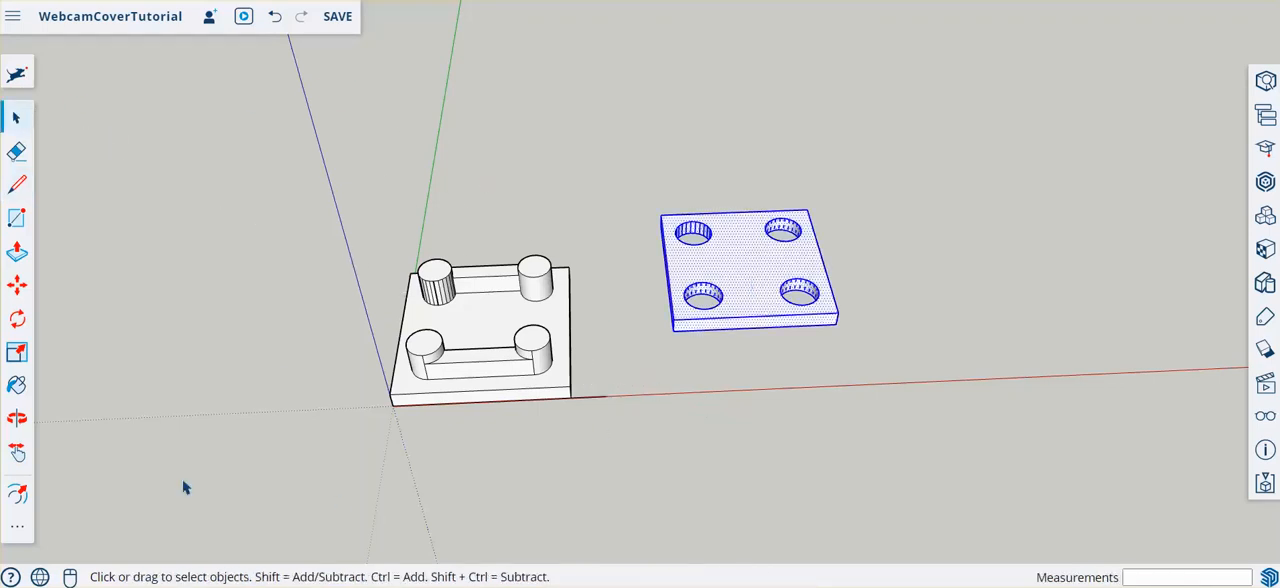
pyautogui.click(16, 286)
pyautogui.scroll(4, 660, 366)
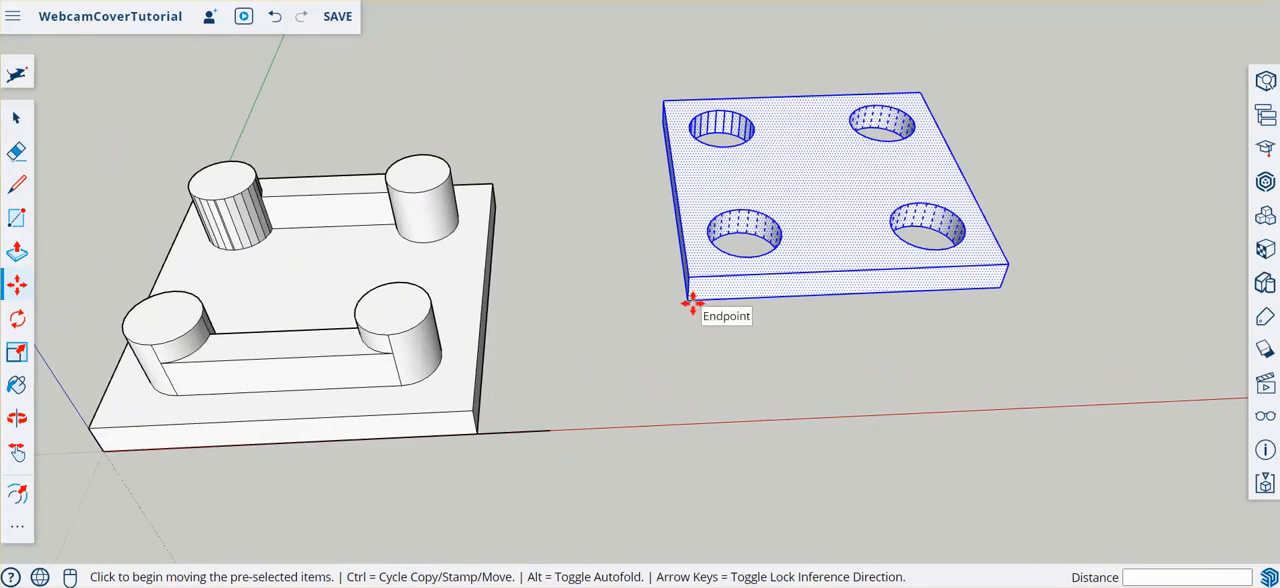
pyautogui.click(692, 303)
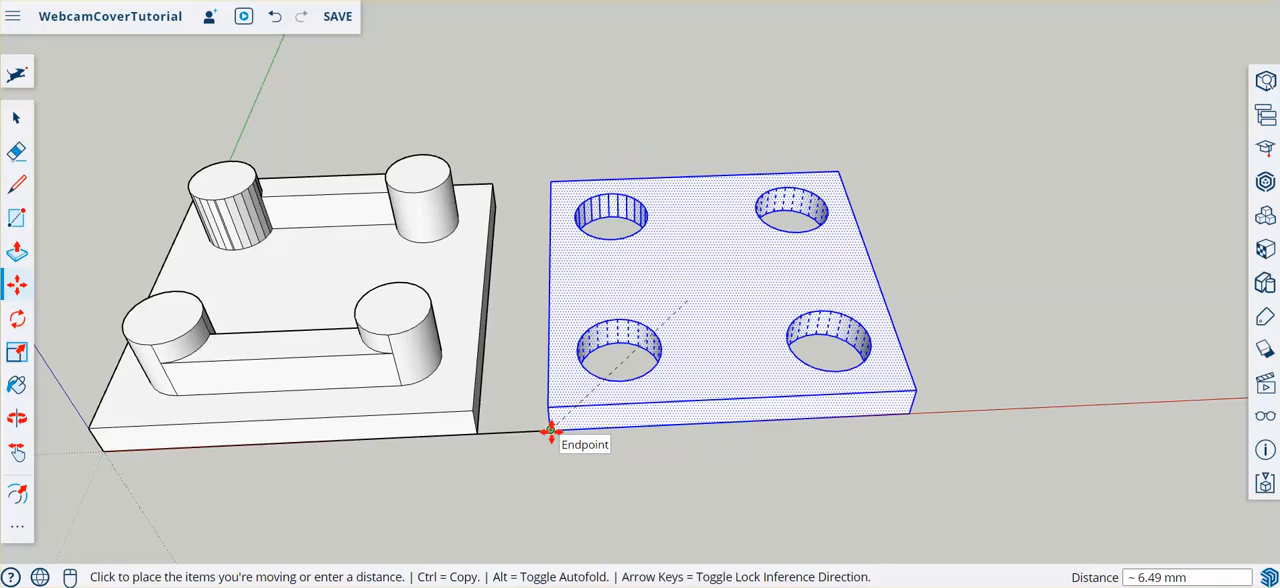
pyautogui.click(550, 432)
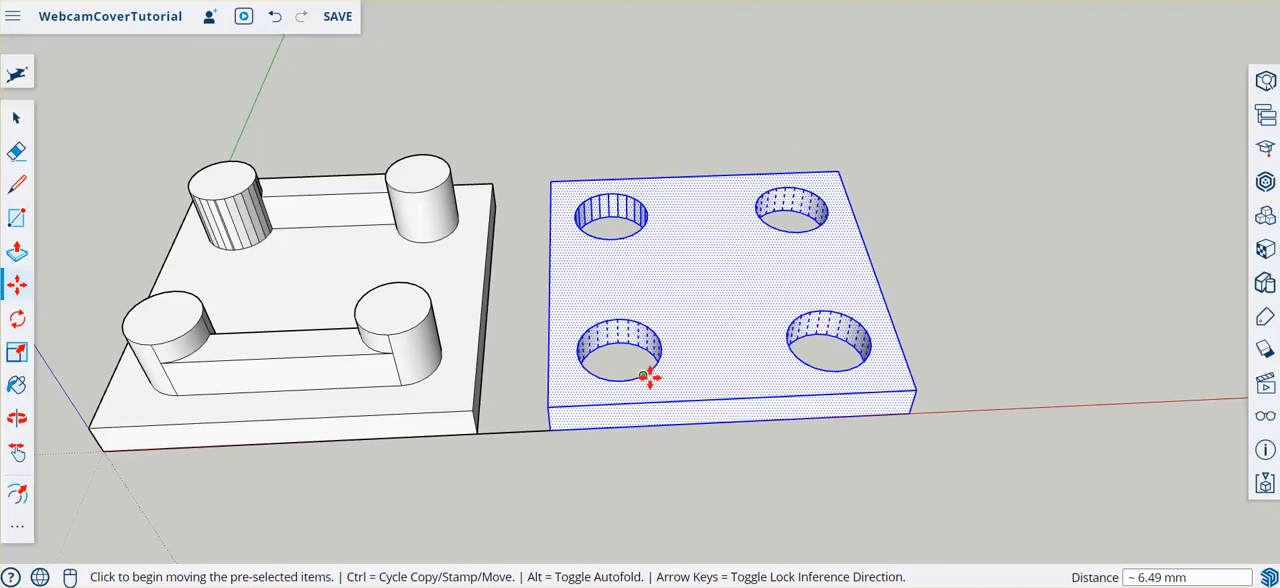
pyautogui.click(16, 151)
pyautogui.click(506, 428)
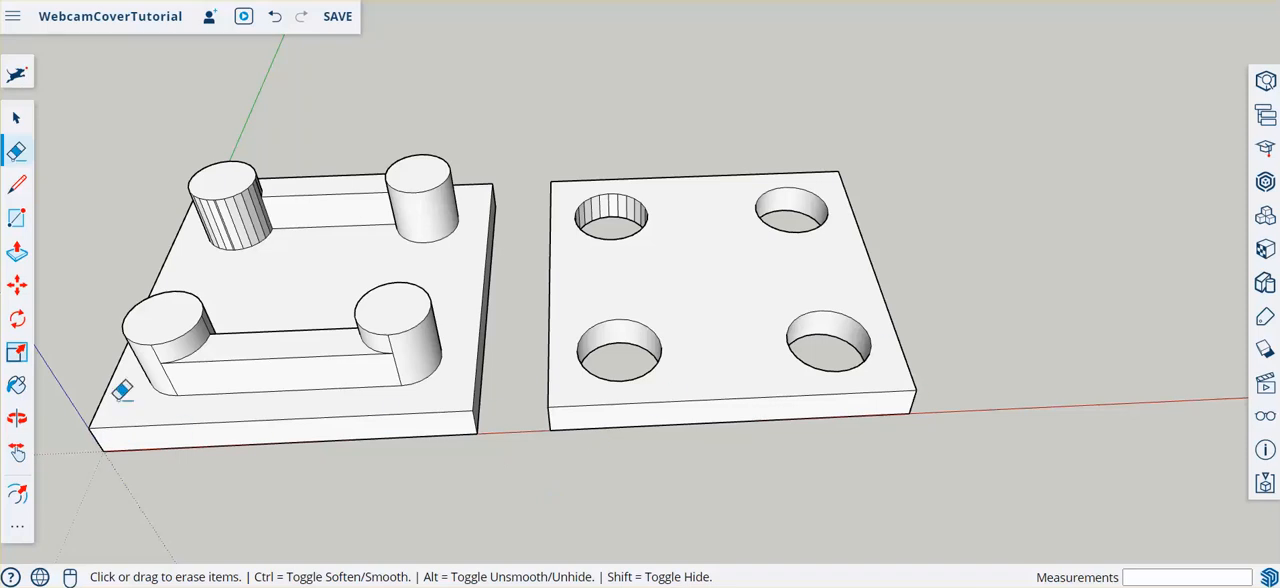
# - Draw a circle with a 5 mm radius on the ground, on the side of the pegged plate away from the plate with holes
pyautogui.press('e')
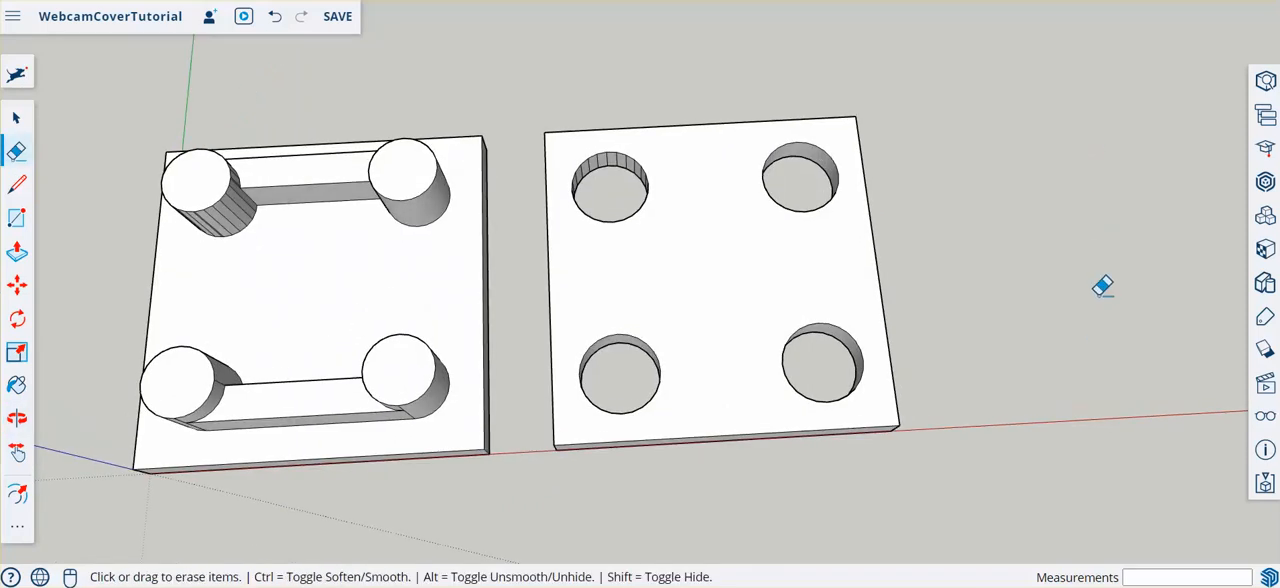
pyautogui.scroll(-3, 1100, 283)
pyautogui.scroll(-3, 722, 111)
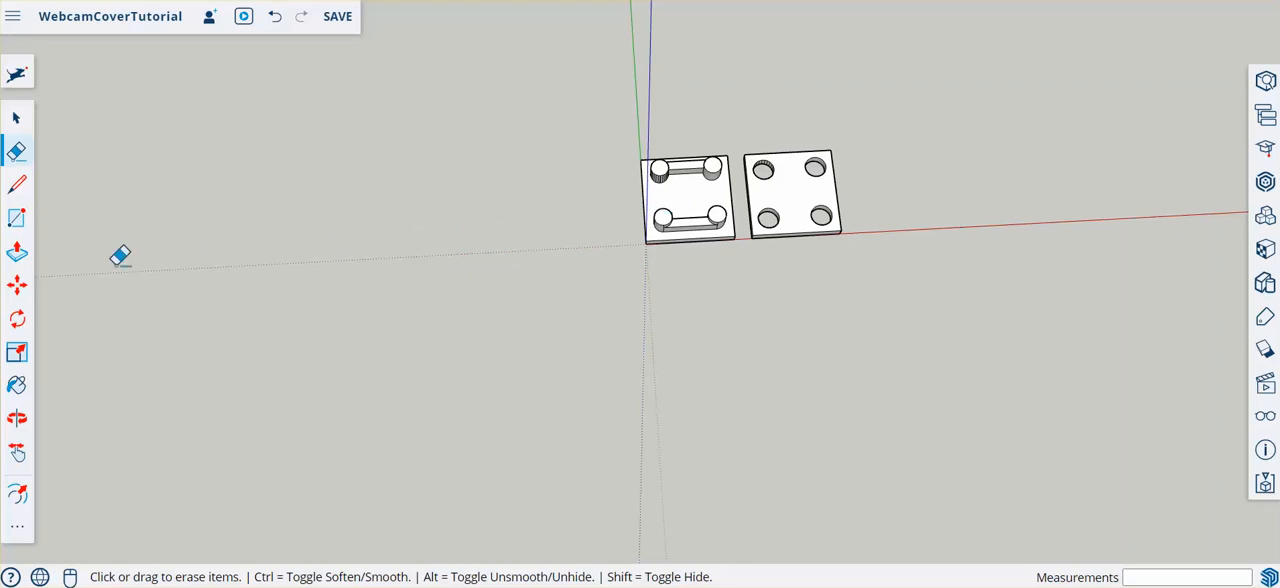
pyautogui.click(17, 526)
pyautogui.click(84, 221)
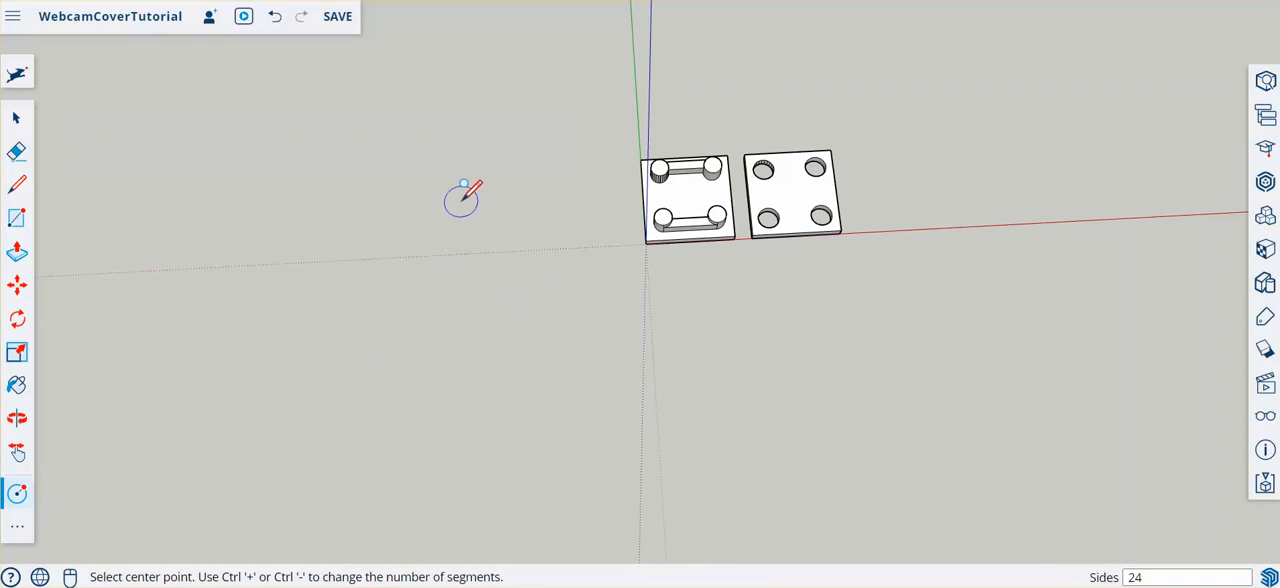
pyautogui.click(432, 195)
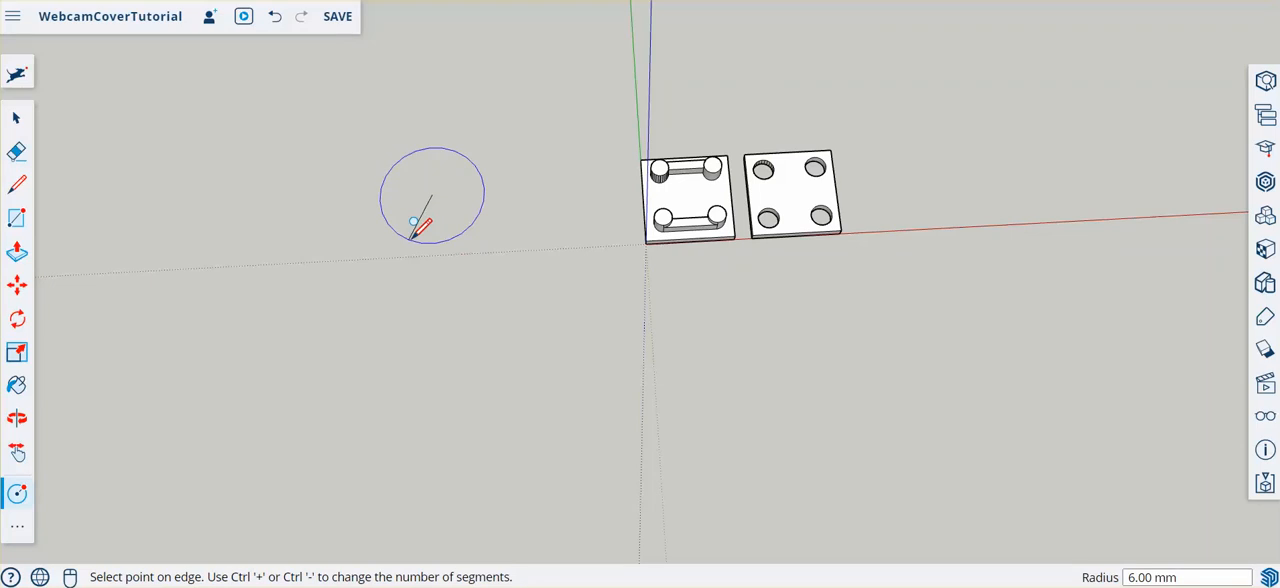
pyautogui.write('5')
pyautogui.press('Return')
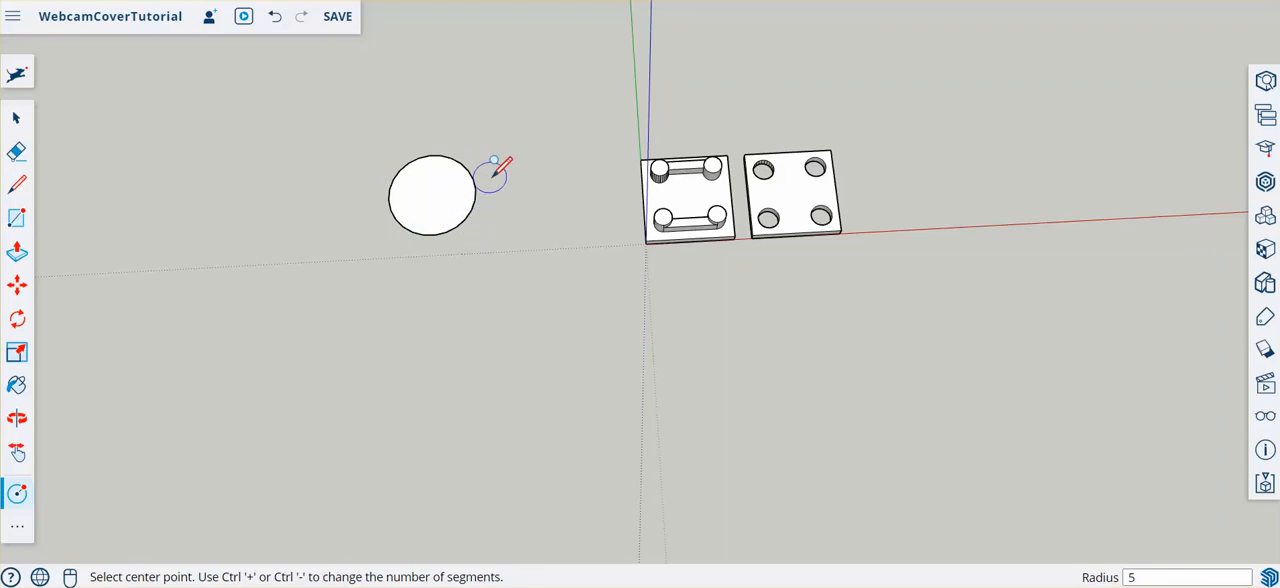
# - Measure the gap between the two pegs nearest the plate with holes using a temporary line along the green axis, and discard the line
pyautogui.click(16, 118)
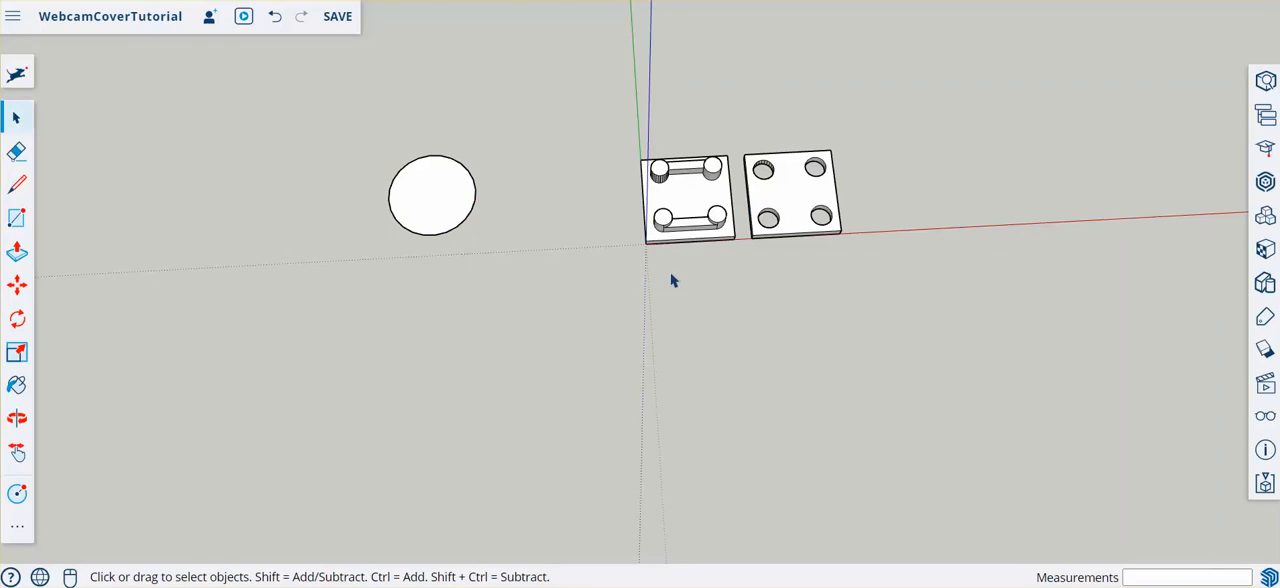
pyautogui.scroll(5, 686, 194)
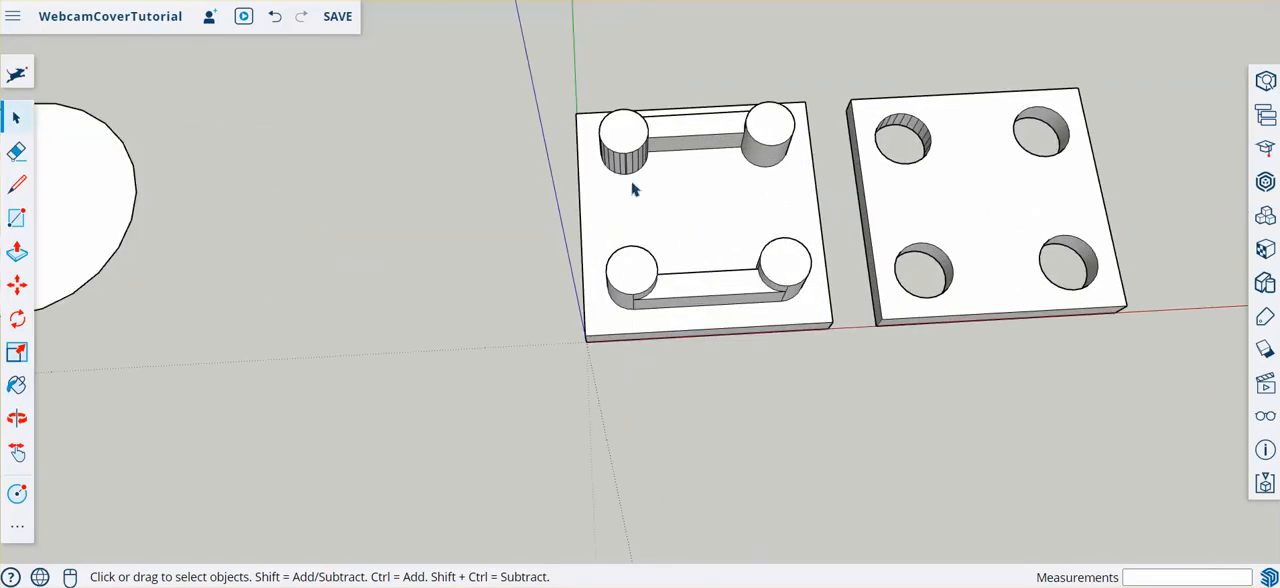
pyautogui.moveTo(771, 184); pyautogui.dragTo(730, 351, button='middle')
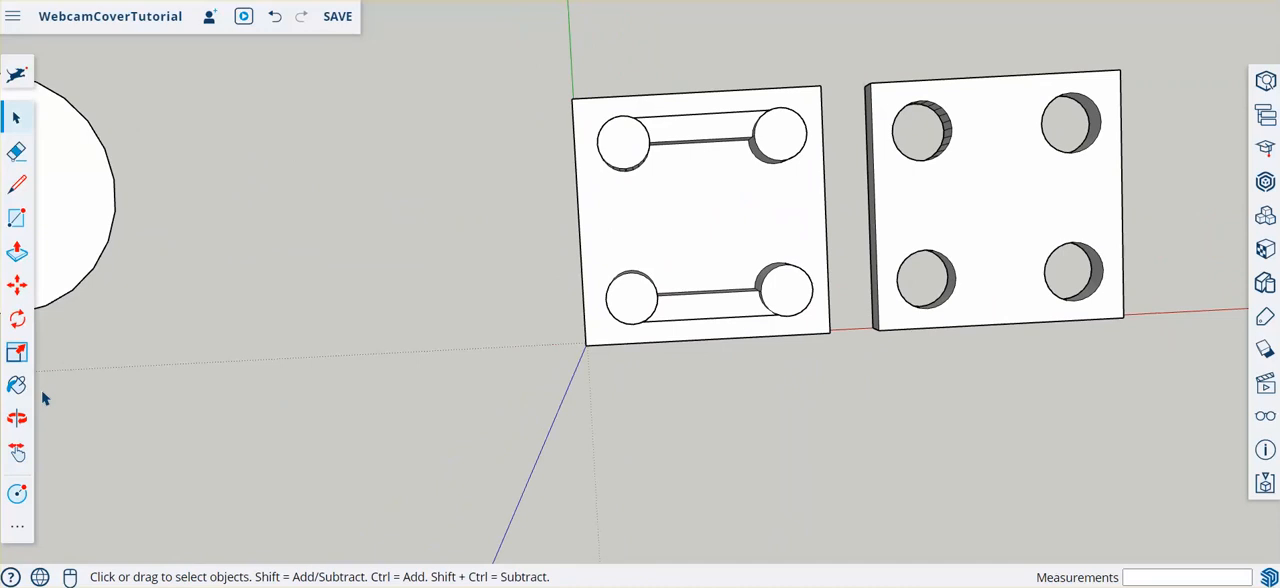
pyautogui.click(17, 185)
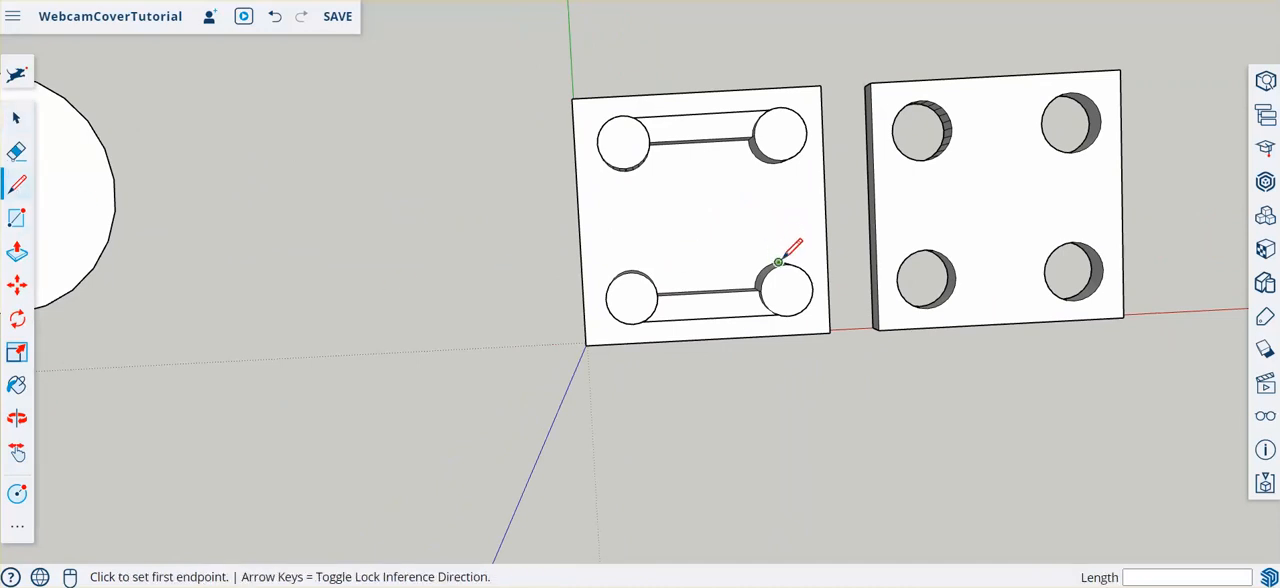
pyautogui.scroll(2, 778, 262)
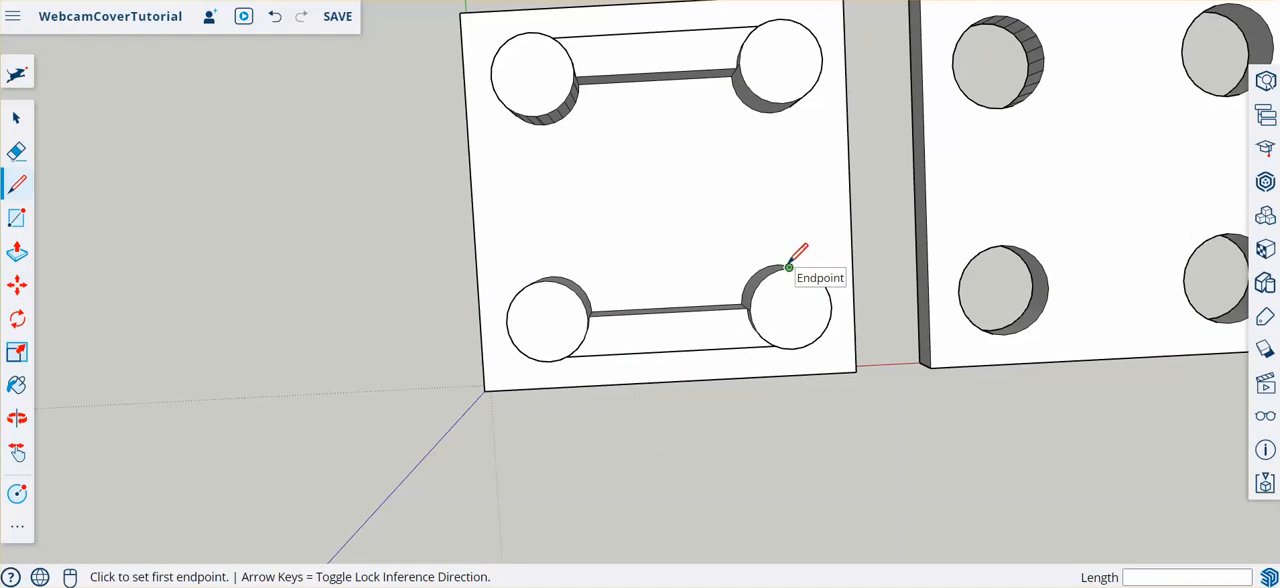
pyautogui.click(777, 264)
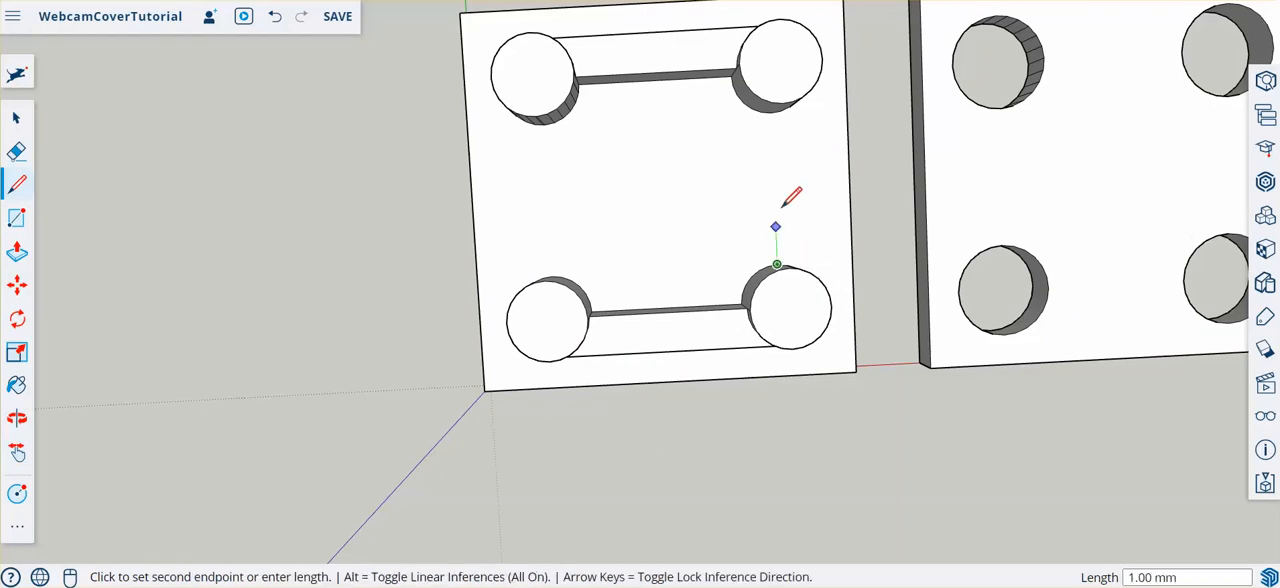
pyautogui.click(778, 114)
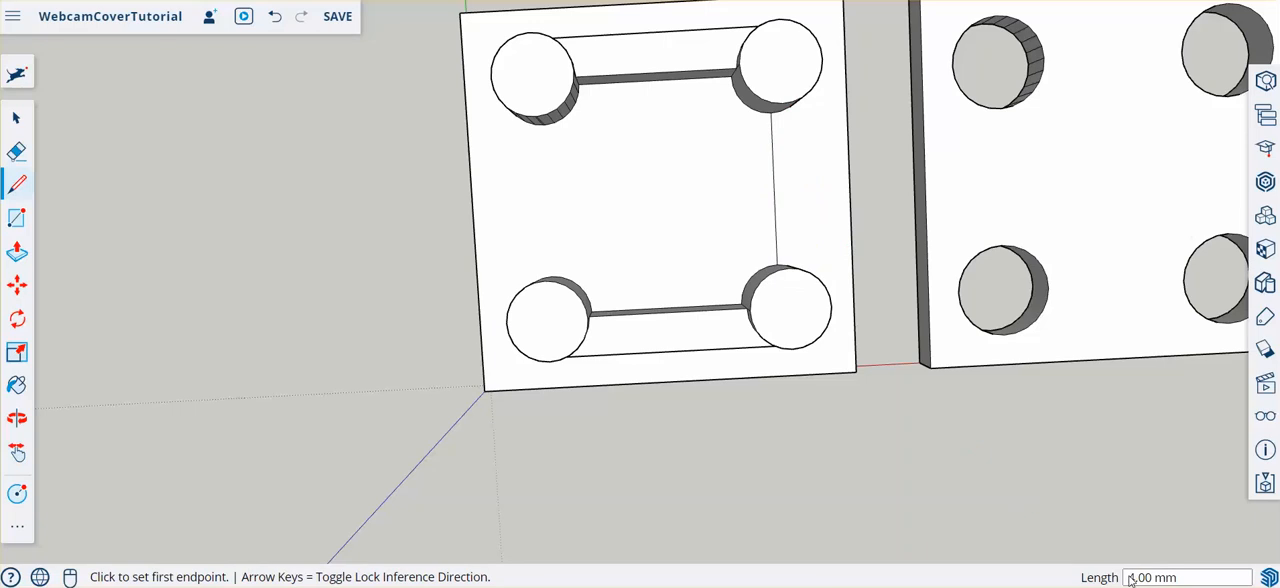
pyautogui.hotkey('ctrl', 'z')
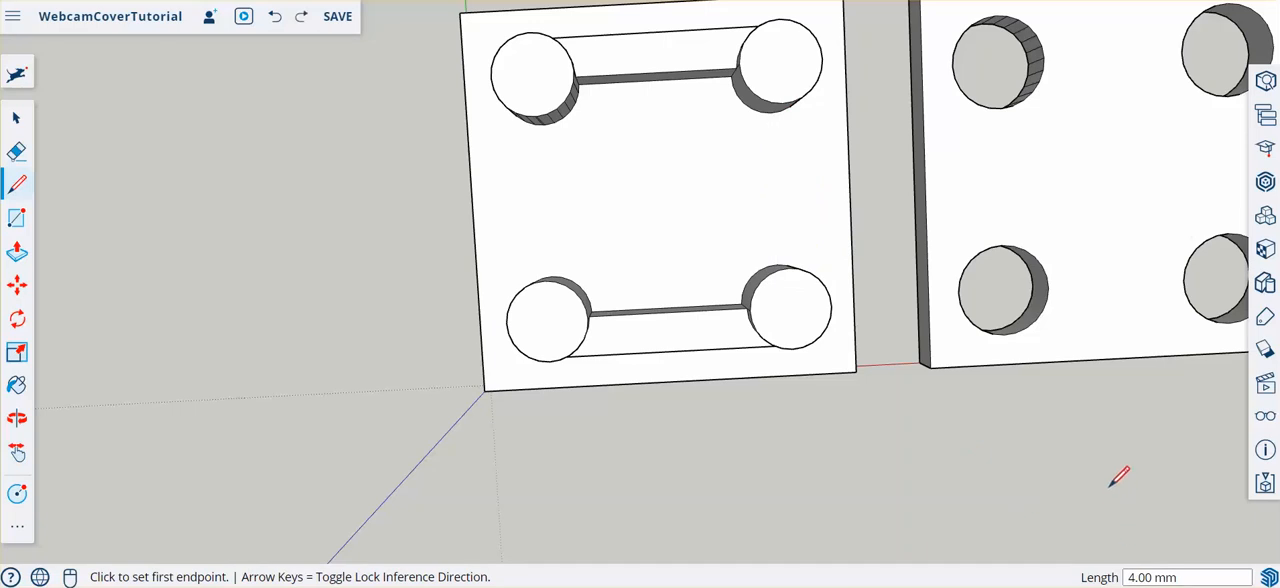
pyautogui.click(777, 264)
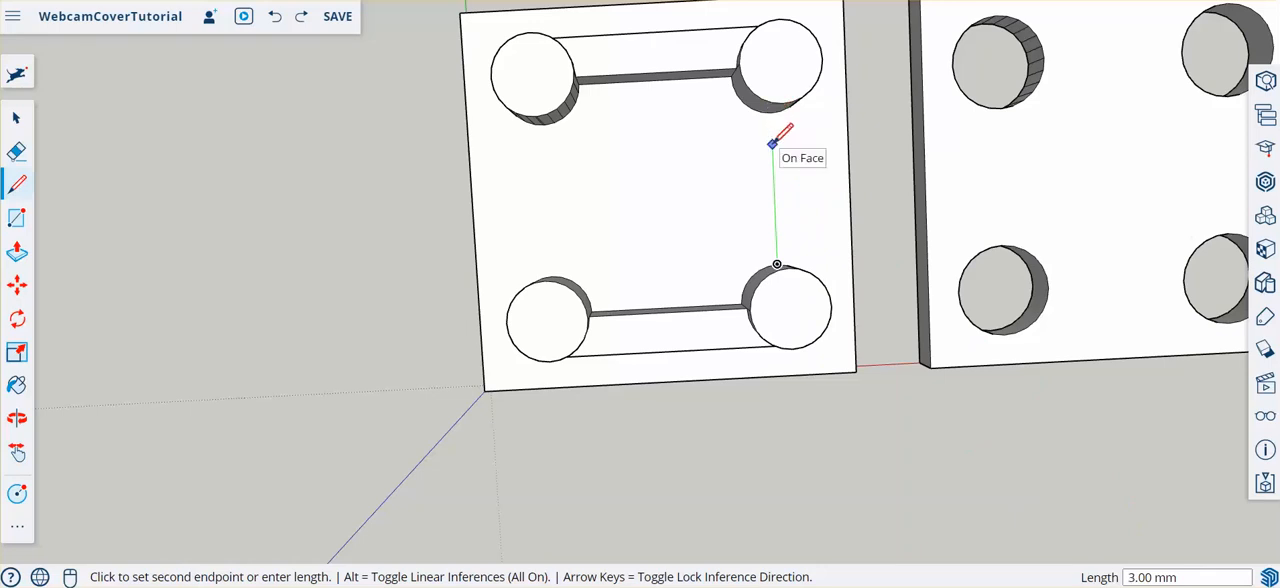
pyautogui.press('Escape')
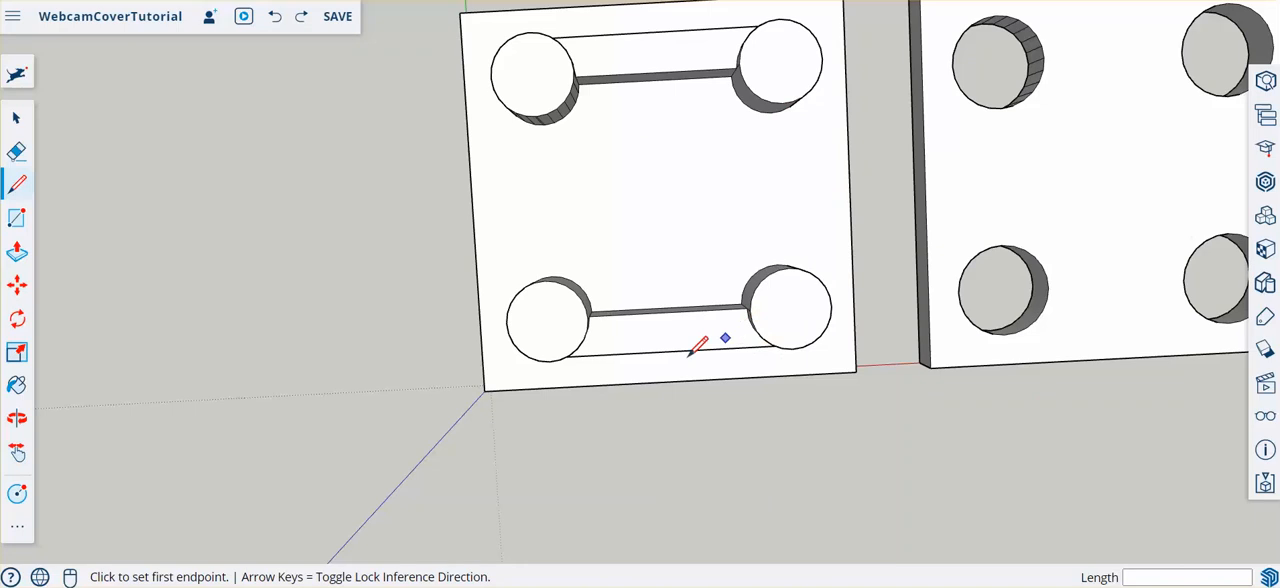
# - Draw a 20 mm line along the red axis from the circle's outermost point, heading away from the plates
pyautogui.scroll(-5, 900, 190)
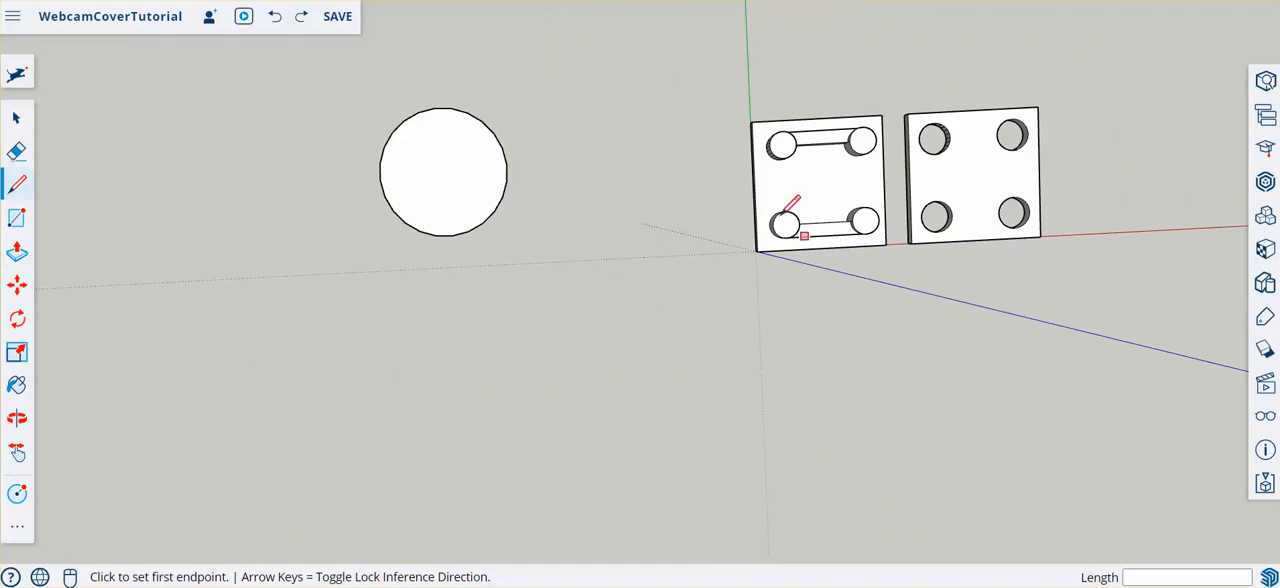
pyautogui.scroll(-2, 697, 247)
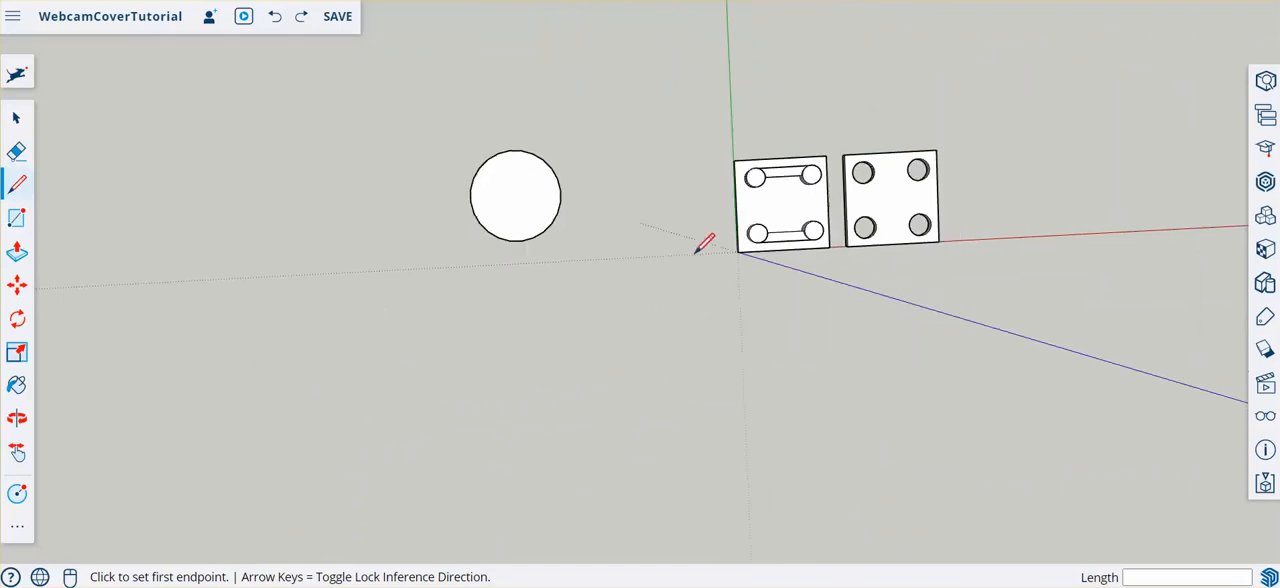
pyautogui.click(471, 200)
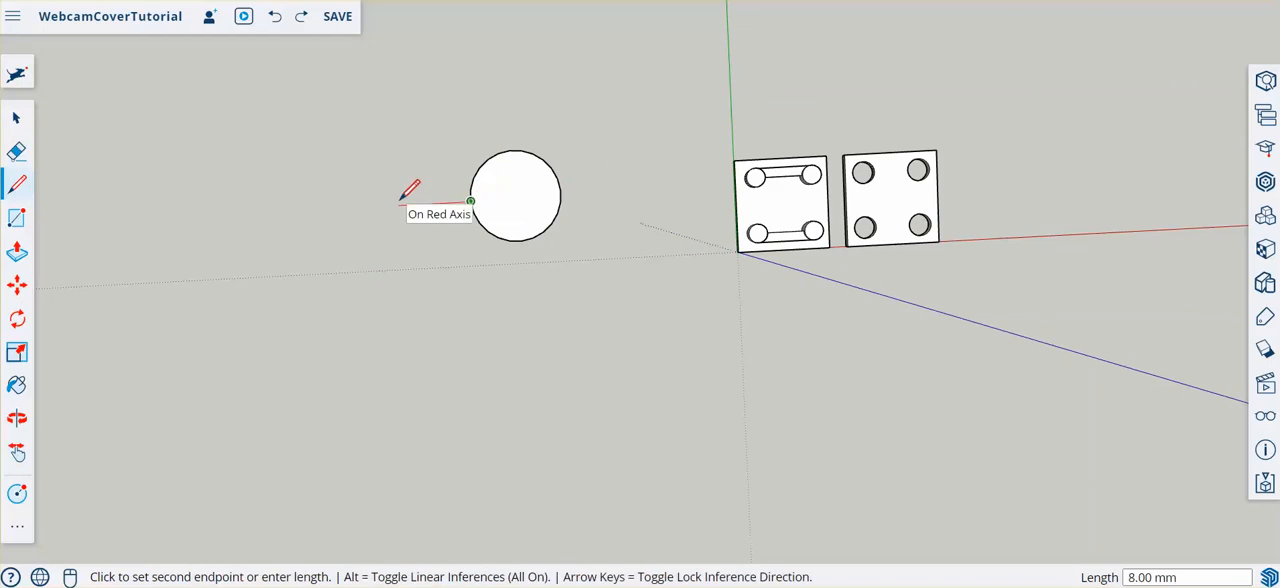
pyautogui.write('20')
pyautogui.press('Return')
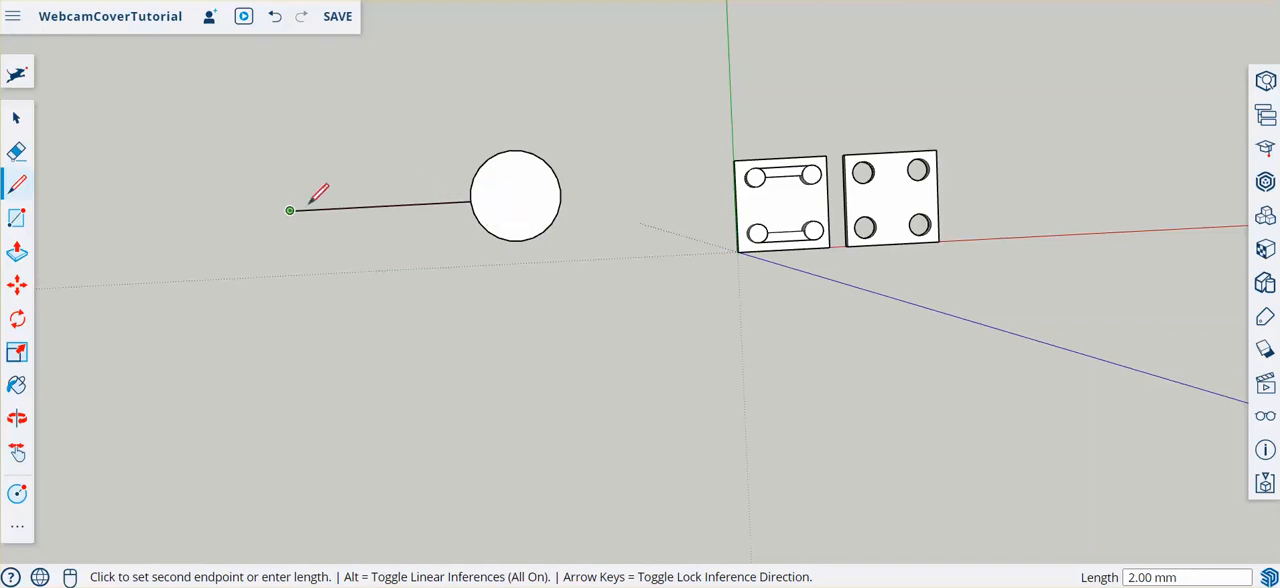
# - Draw a 1.75 mm line in each direction along the green axis from the free end of the circle's straight line
pyautogui.scroll(3, 302, 208)
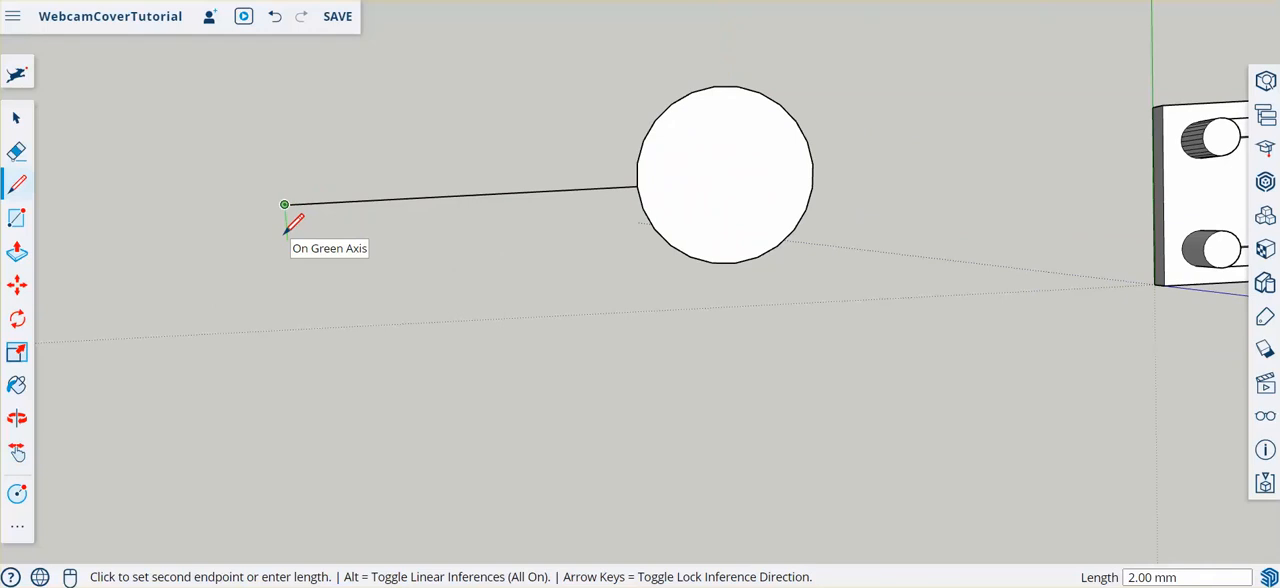
pyautogui.write('1.75')
pyautogui.press('Return')
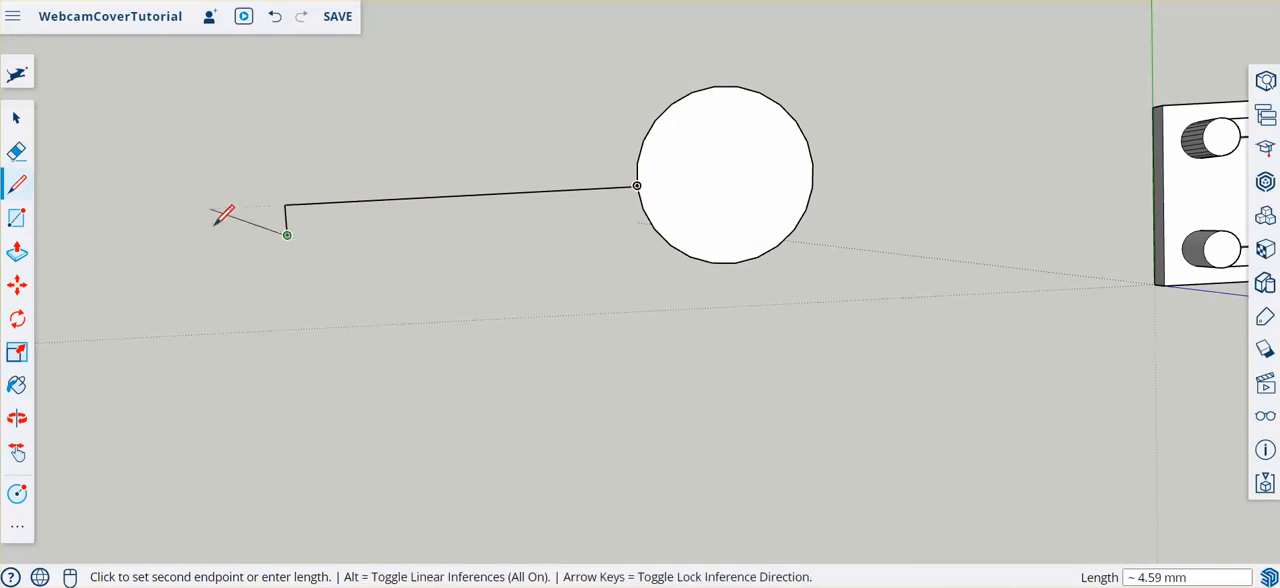
pyautogui.press('Escape')
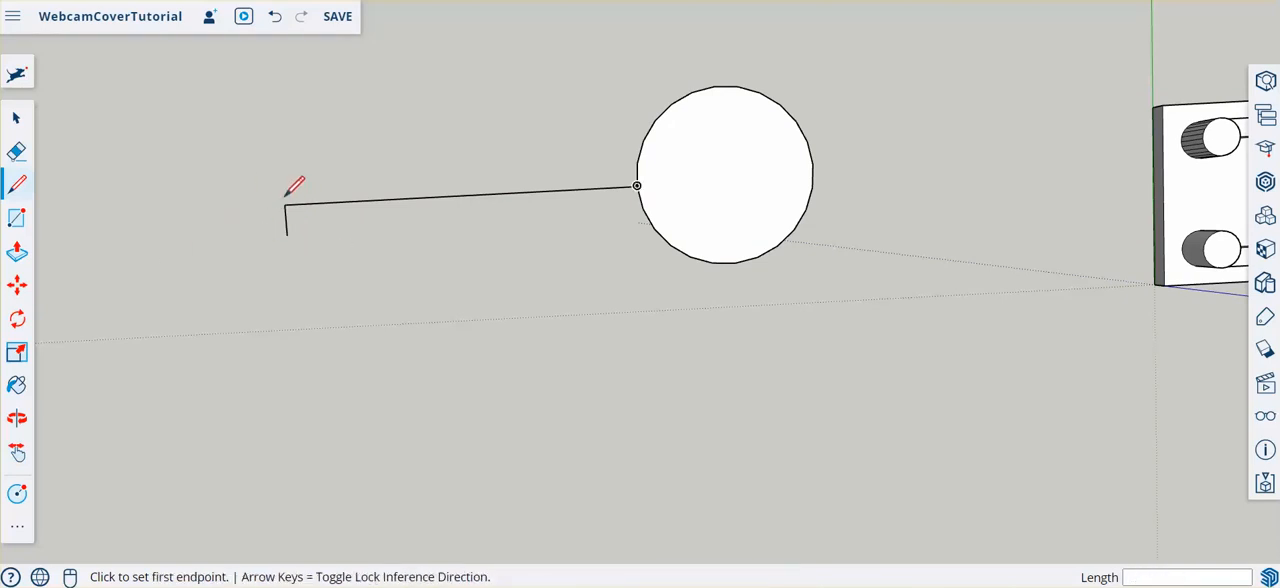
pyautogui.click(284, 204)
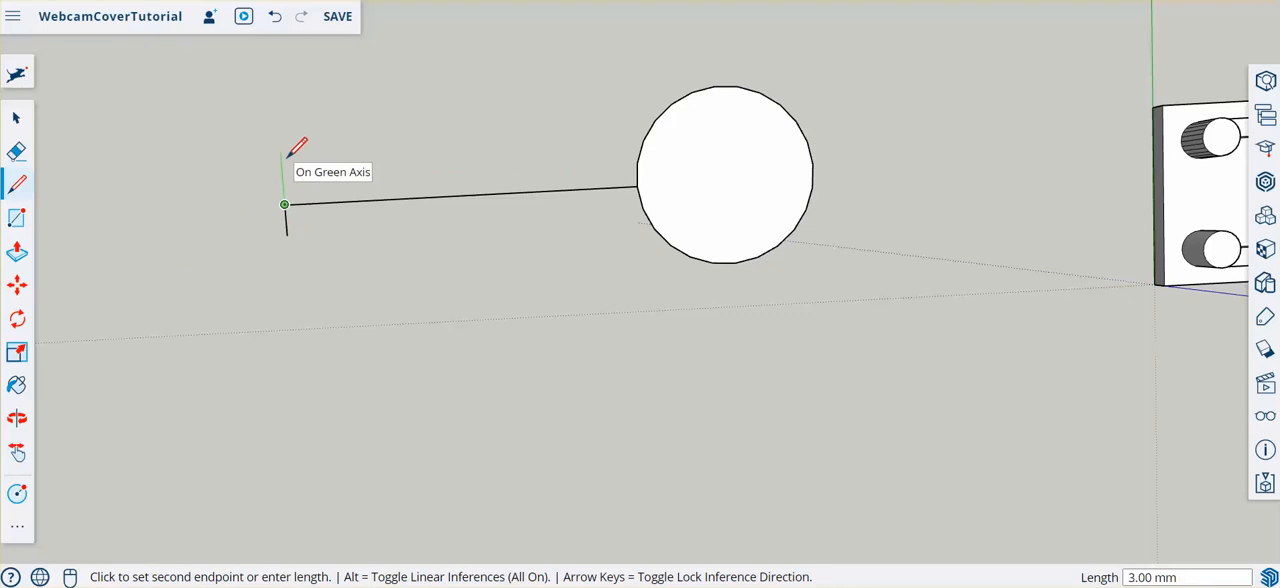
pyautogui.write('1.75')
pyautogui.press('Return')
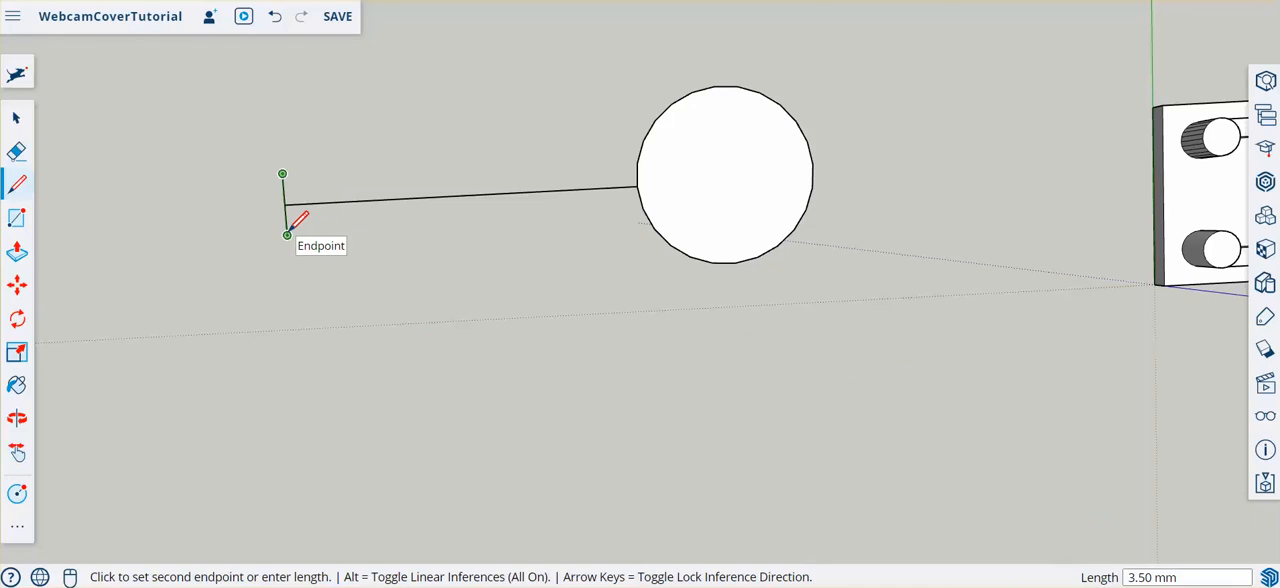
# - Connect both end points to the circle with lines parallel to the red axis, and erase the centre line and circle segments inside the arm
pyautogui.click(639, 154)
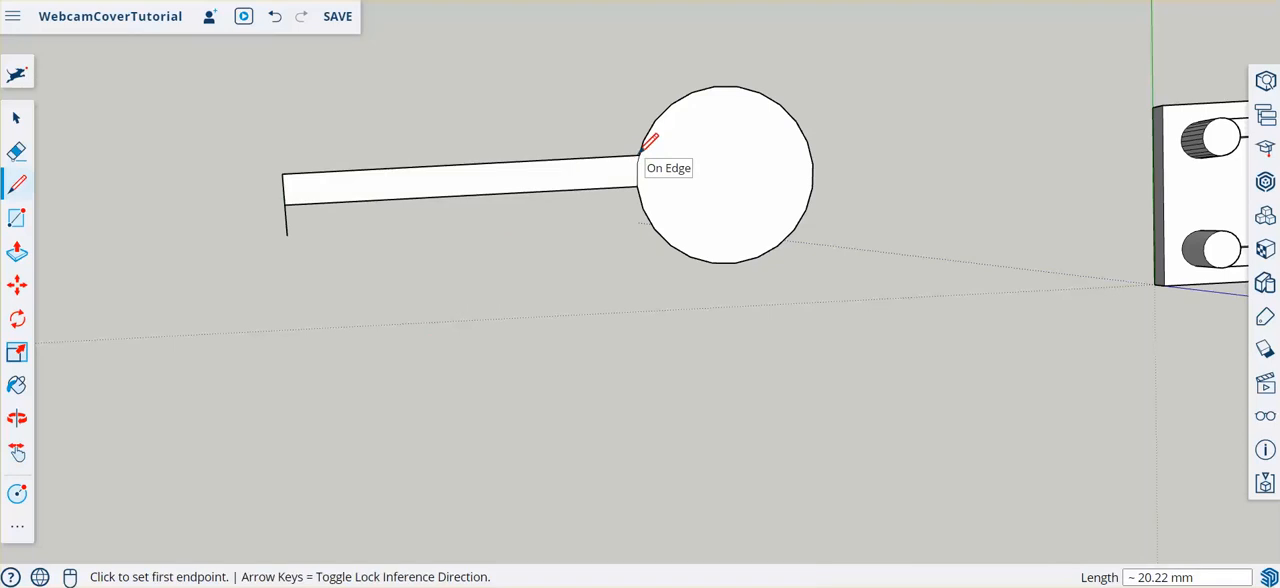
pyautogui.click(287, 234)
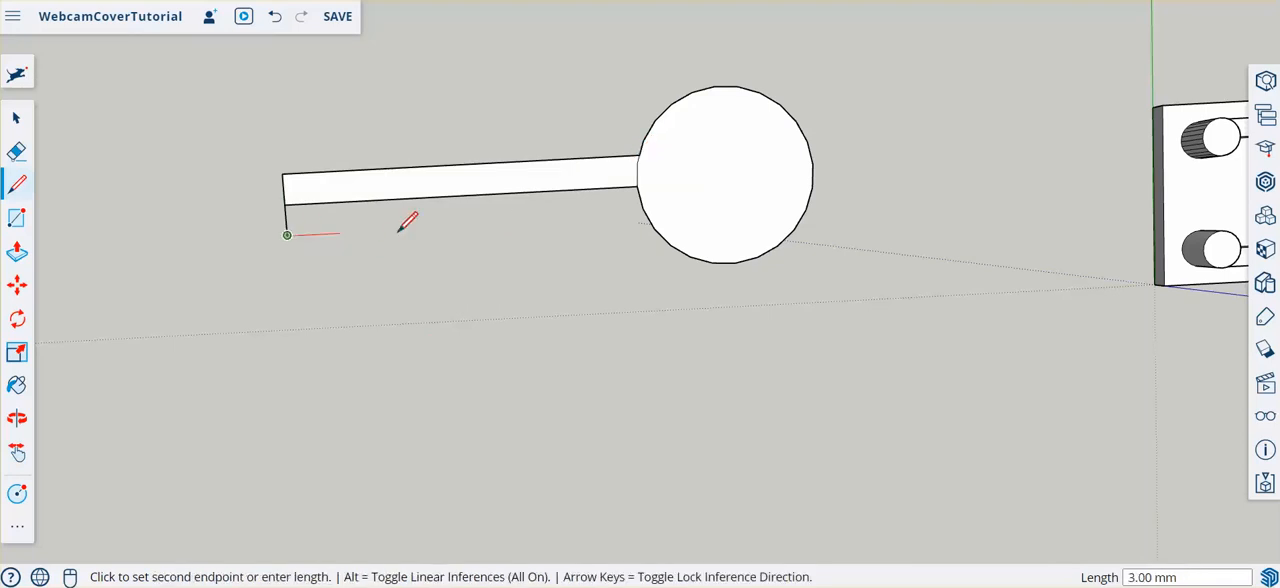
pyautogui.click(647, 216)
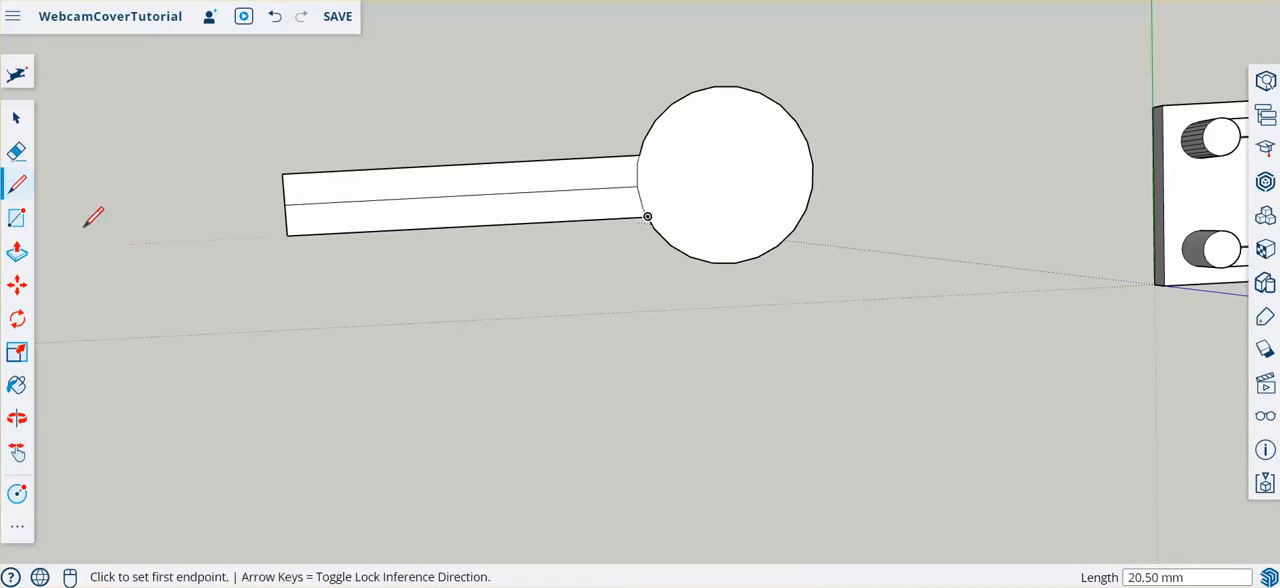
pyautogui.click(16, 153)
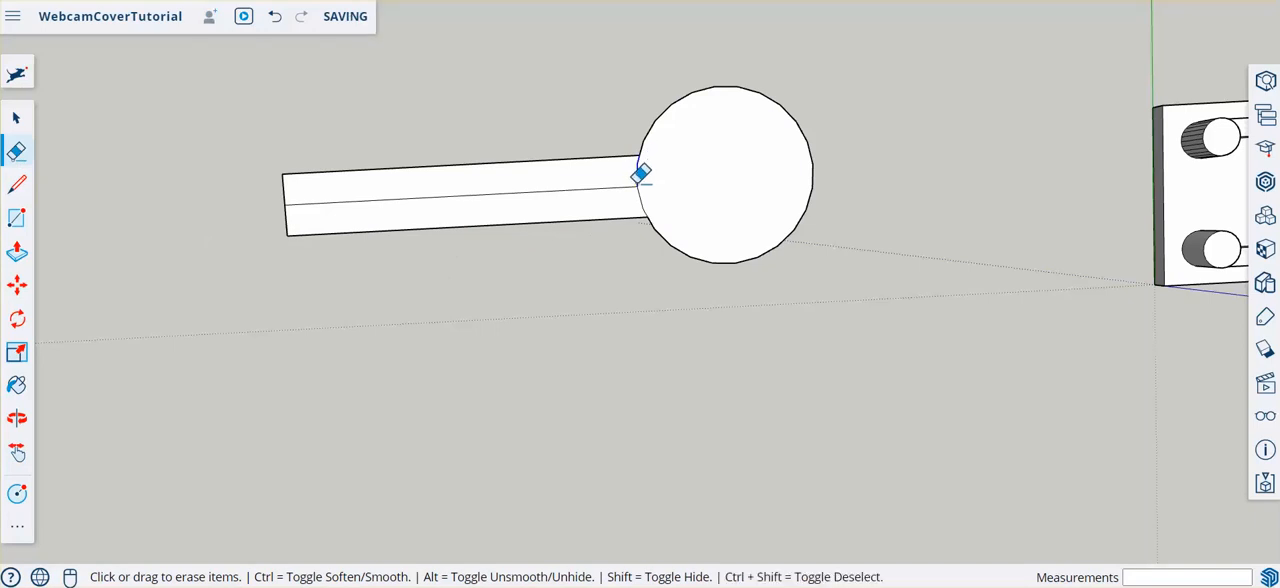
pyautogui.moveTo(640, 174); pyautogui.dragTo(650, 190)
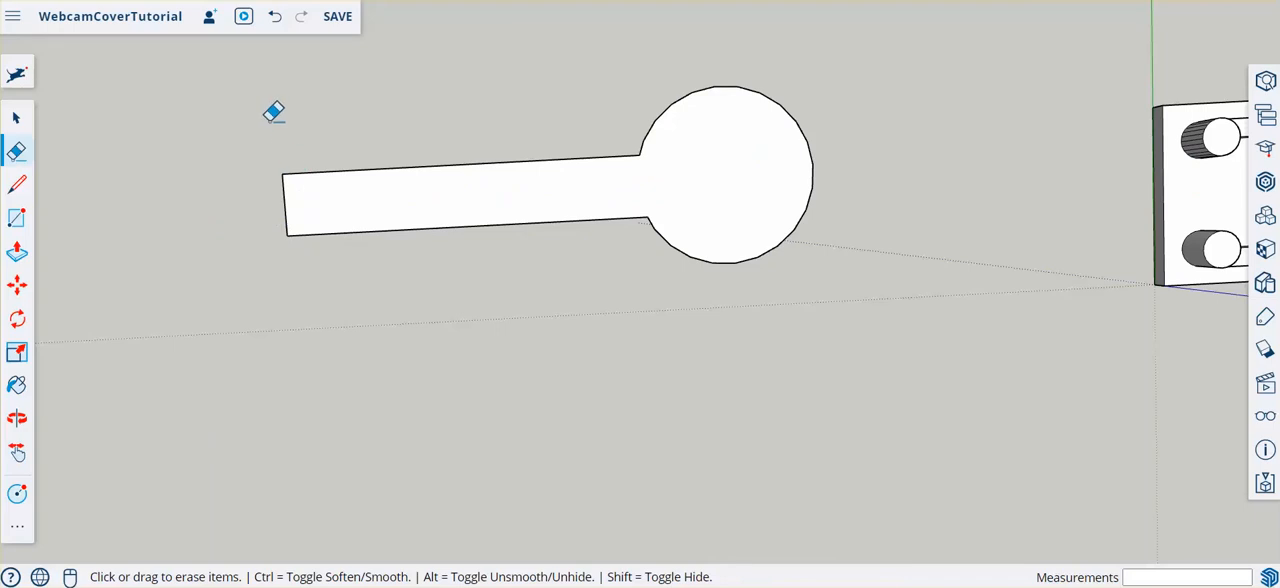
# - Extend the arm's end edge by 3 mm on each side with lines along the green axis from its two corners
pyautogui.click(17, 185)
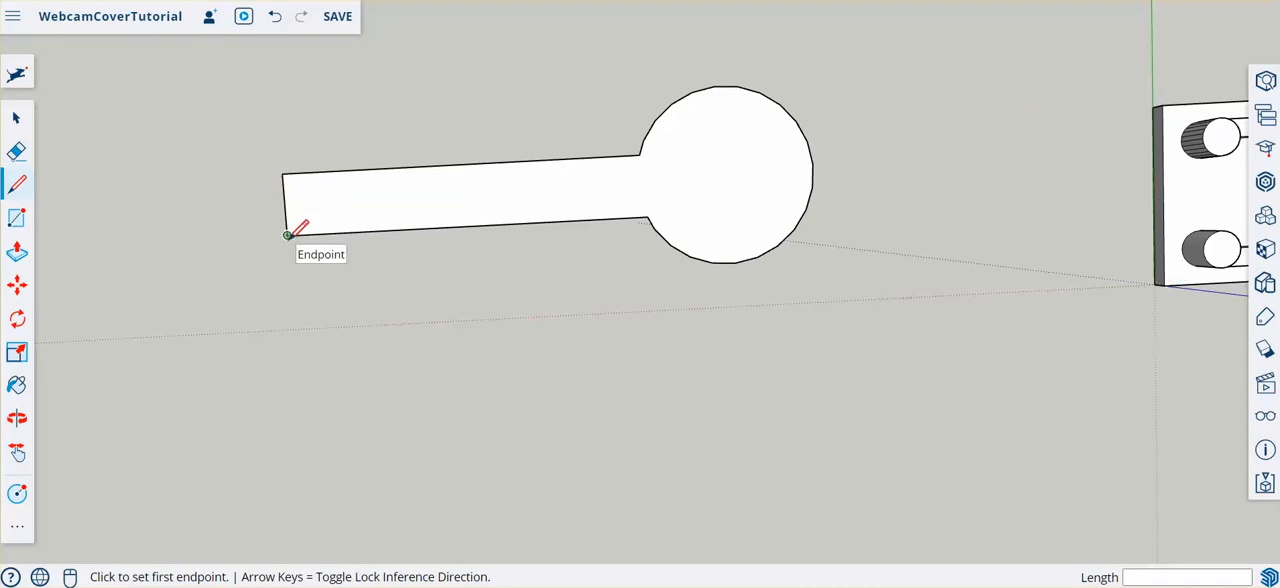
pyautogui.click(283, 173)
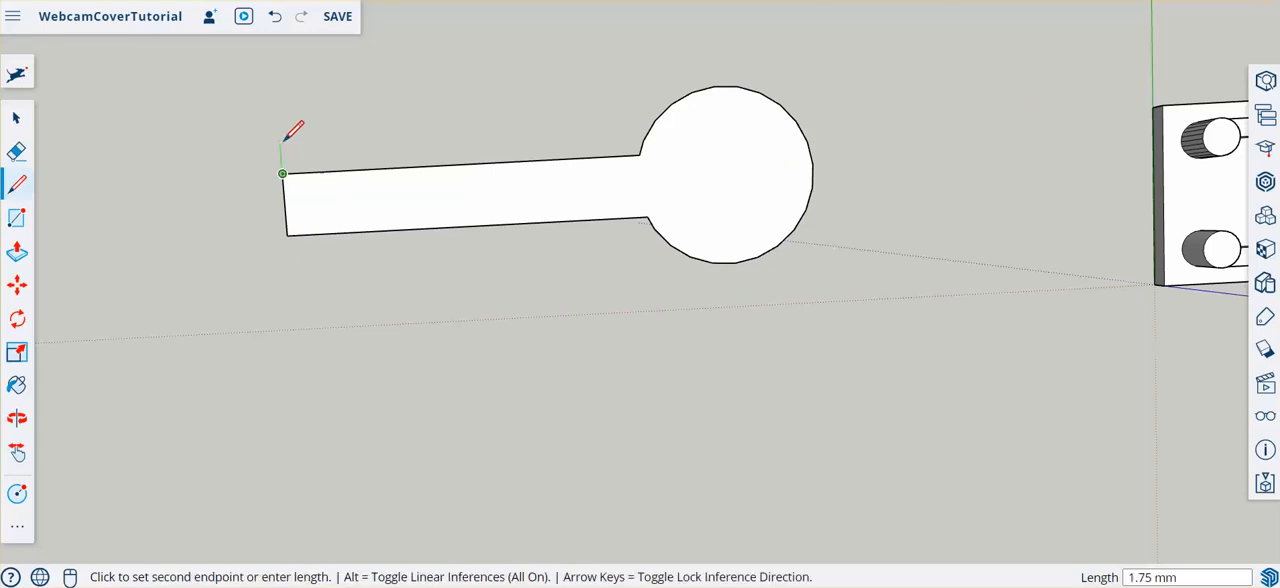
pyautogui.write('3')
pyautogui.press('Return')
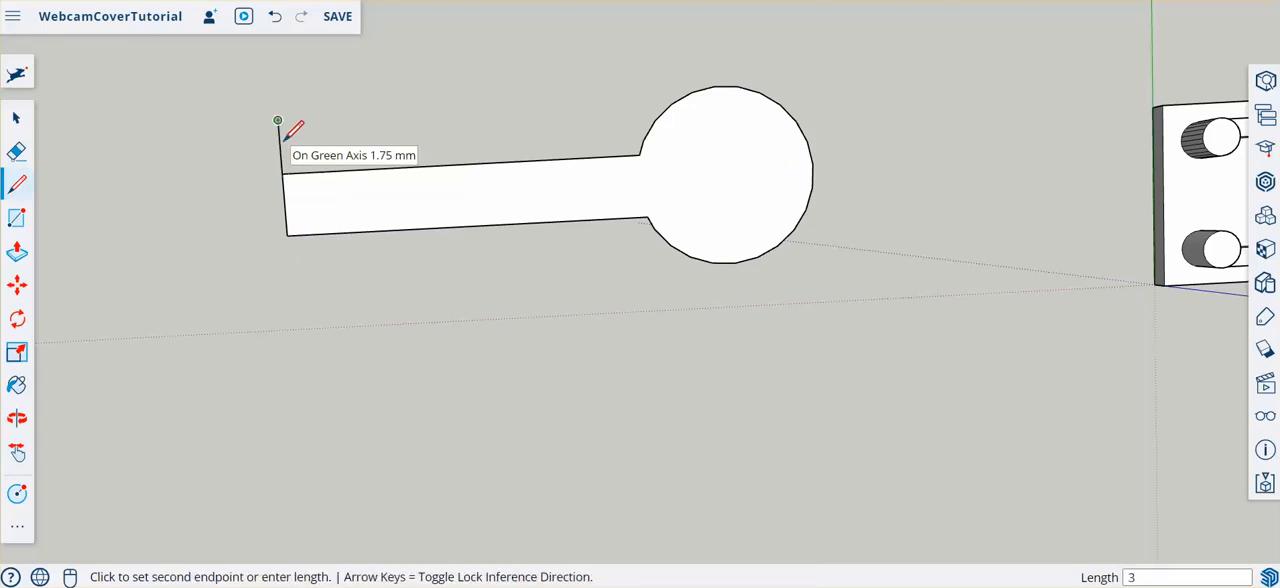
pyautogui.press('Escape')
pyautogui.click(287, 235)
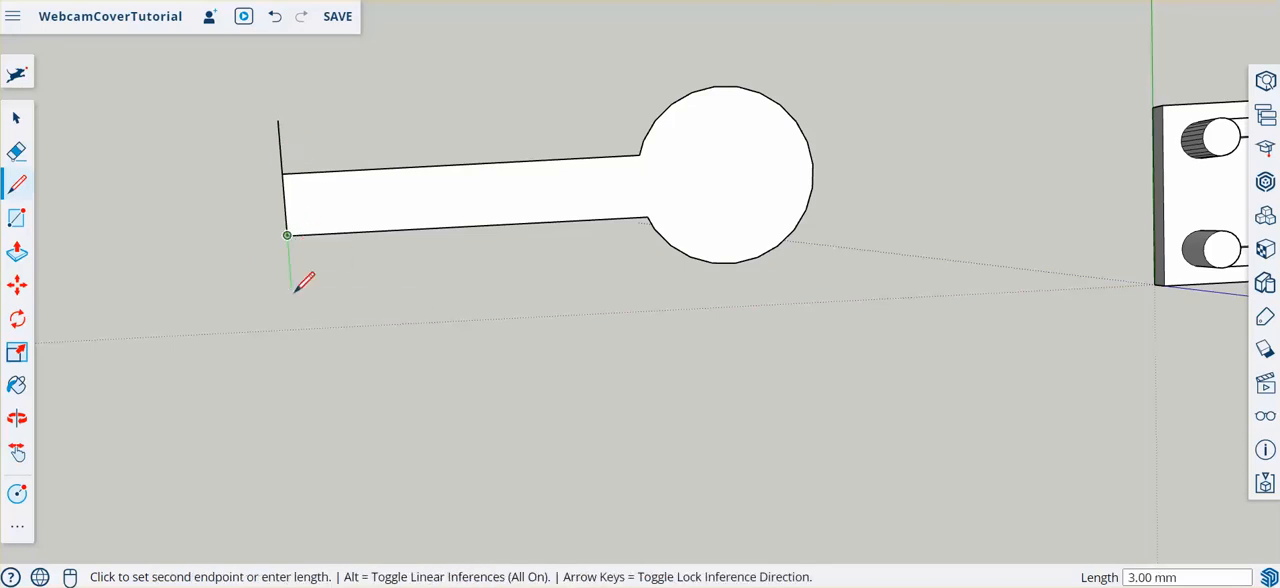
pyautogui.press('Return')
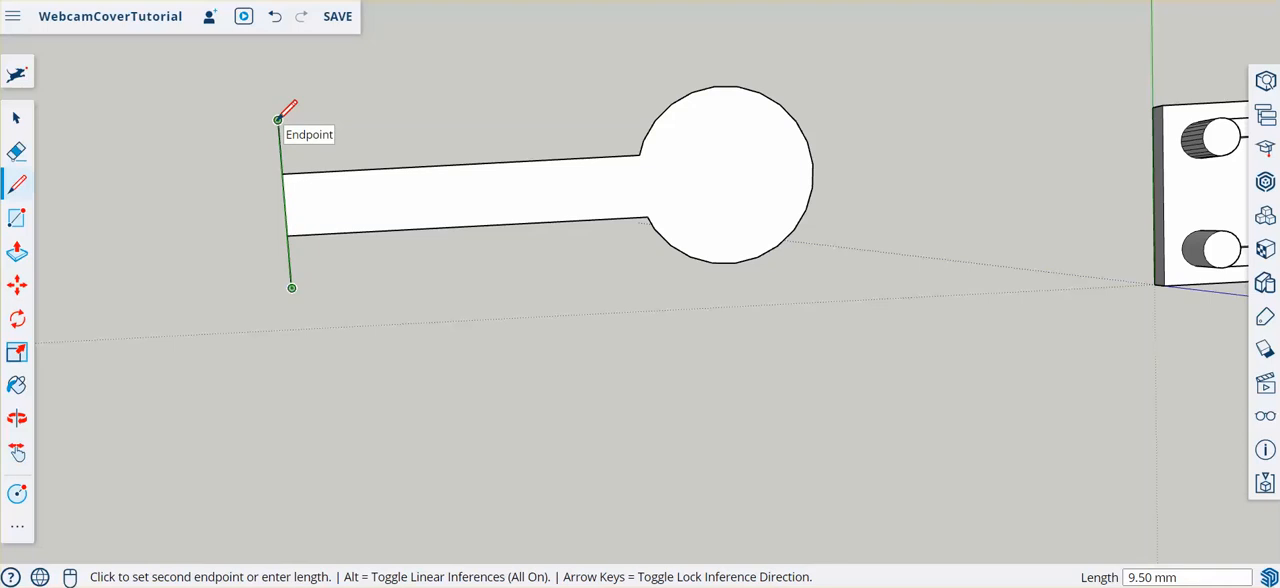
pyautogui.click(279, 120)
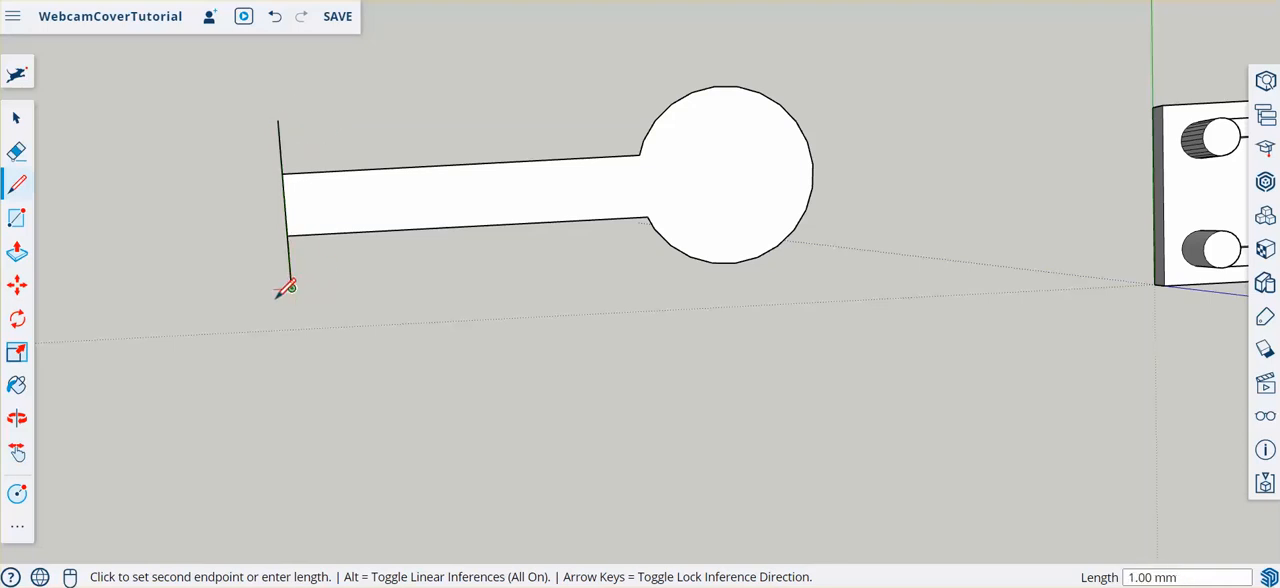
# - Complete the arm's widened end as a 1 mm wide crossbar with closing lines, and erase the edge dividing it from the arm
pyautogui.write('1')
pyautogui.click(274, 289)
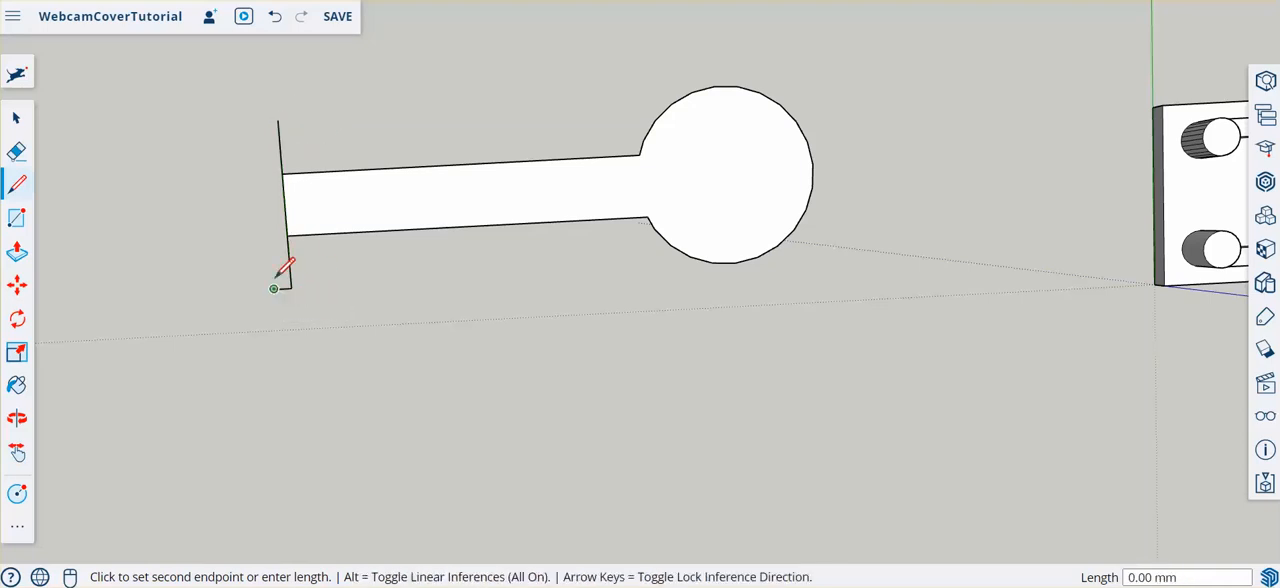
pyautogui.click(261, 120)
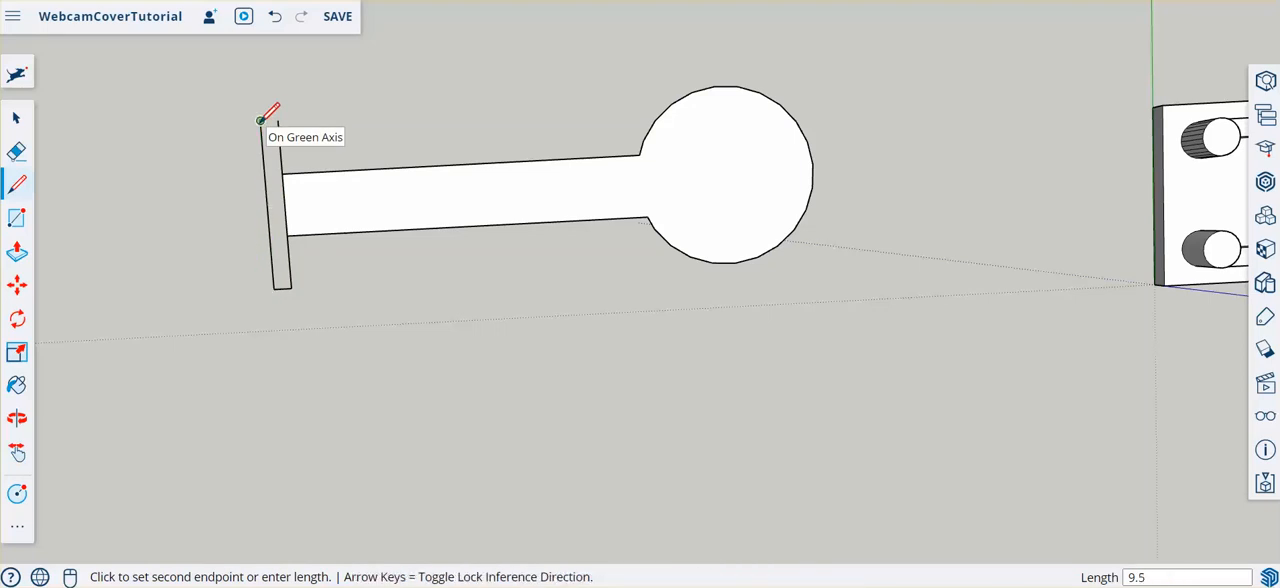
pyautogui.click(277, 121)
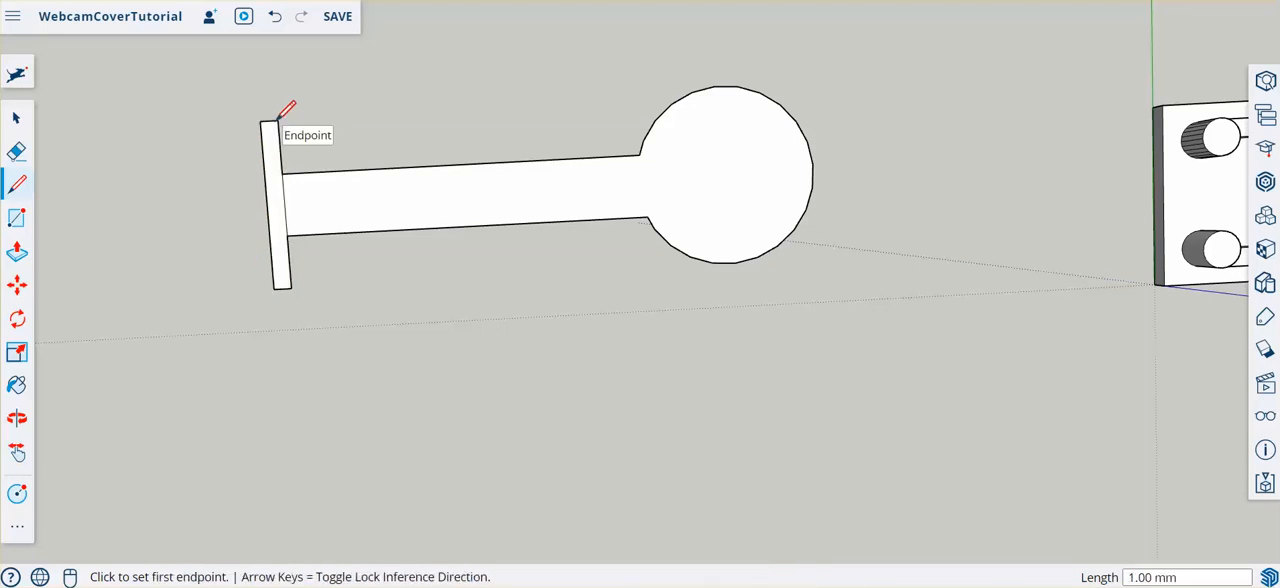
pyautogui.click(17, 152)
pyautogui.click(285, 203)
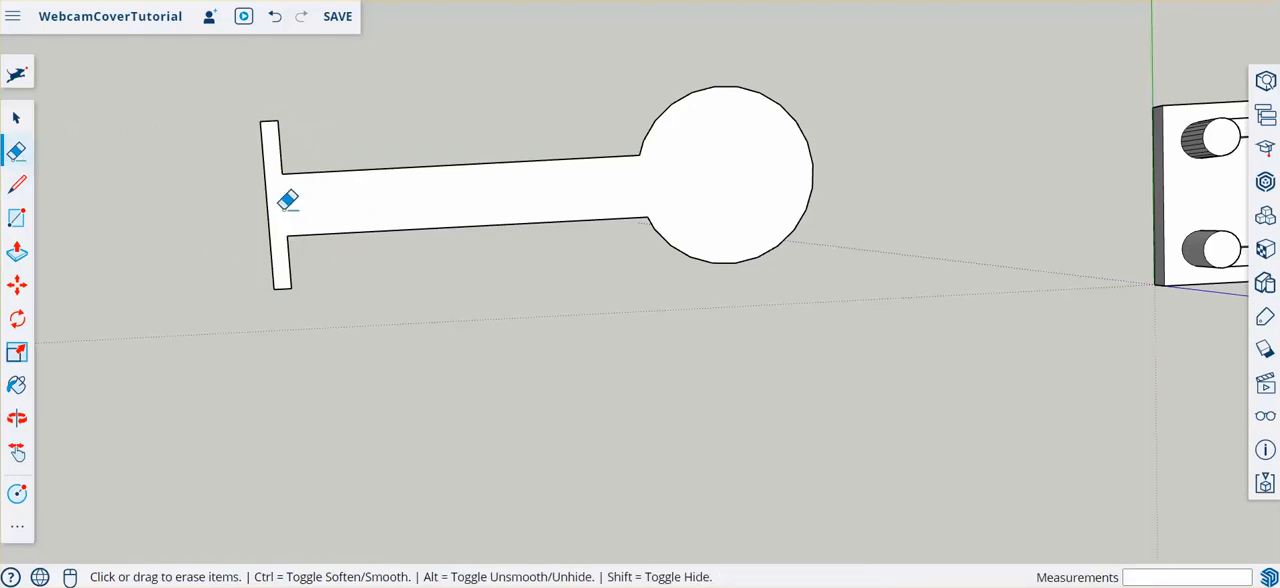
# - Measure the height of the connecting bar between two pegs on the pegged plate with the Line tool
pyautogui.moveTo(400, 343); pyautogui.dragTo(397, 146, button='middle')
pyautogui.scroll(-3, 397, 146)
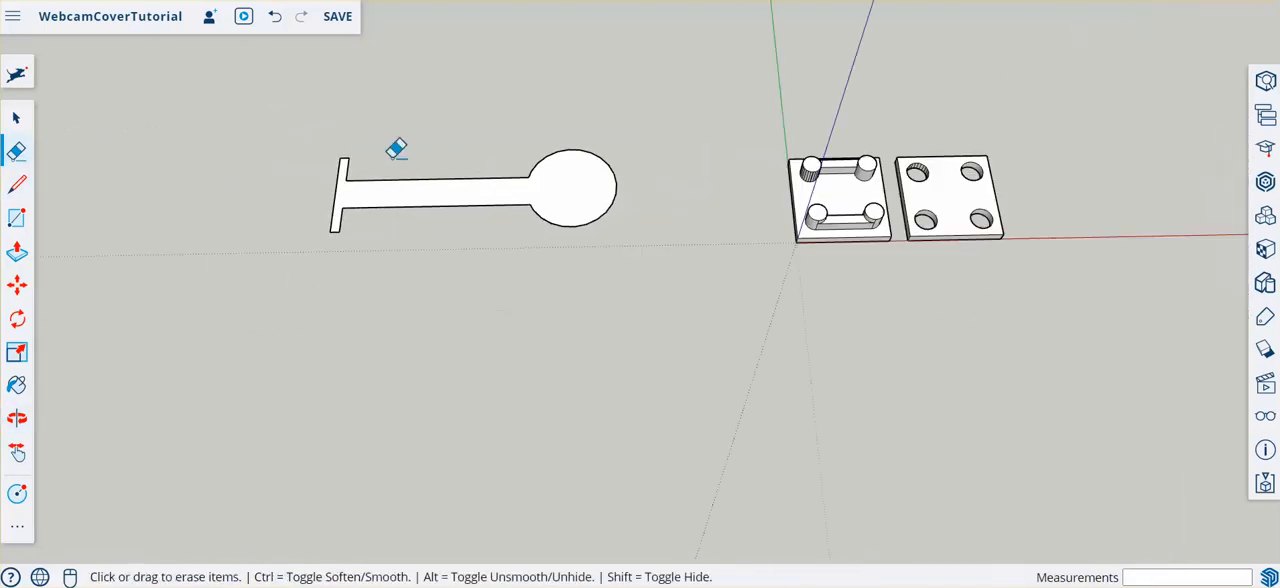
pyautogui.scroll(3, 786, 191)
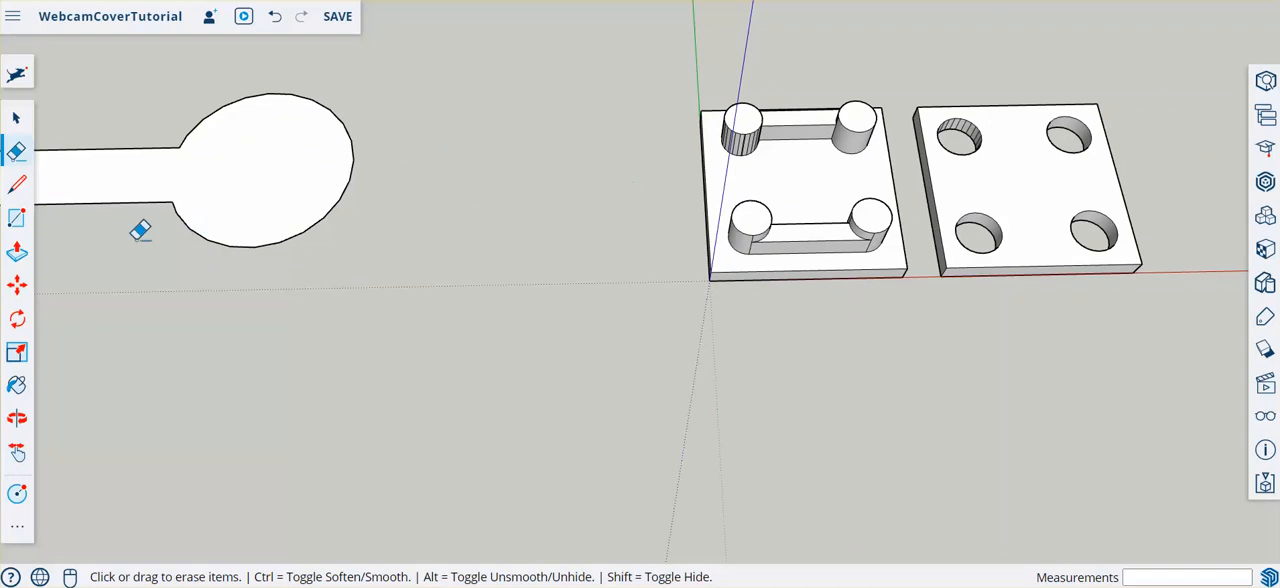
pyautogui.click(12, 188)
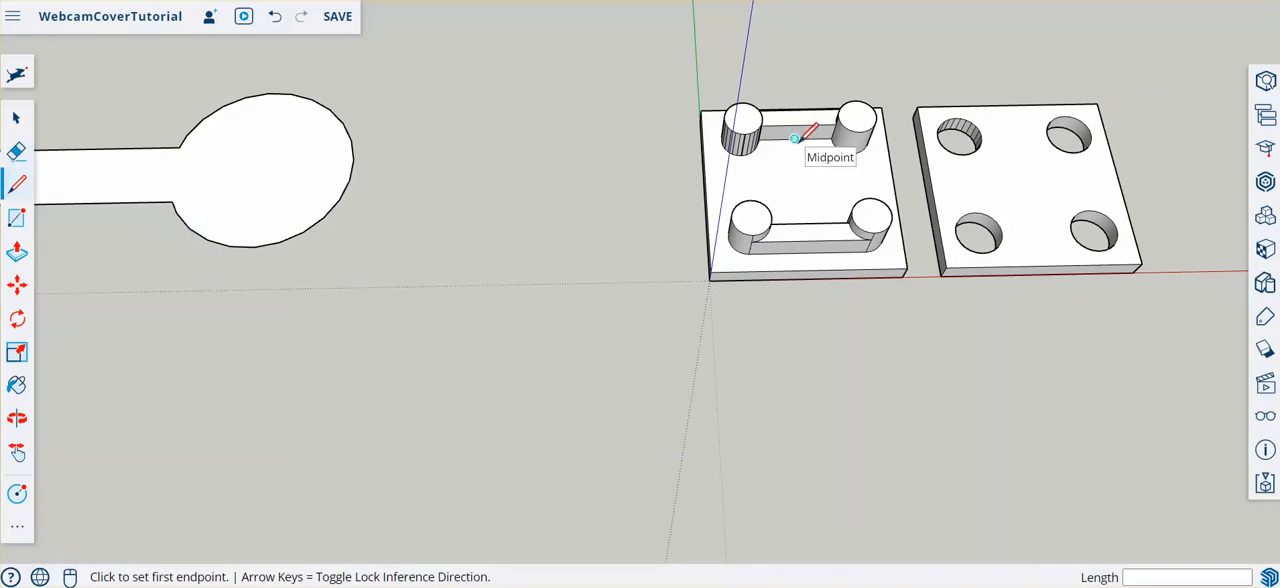
pyautogui.click(795, 138)
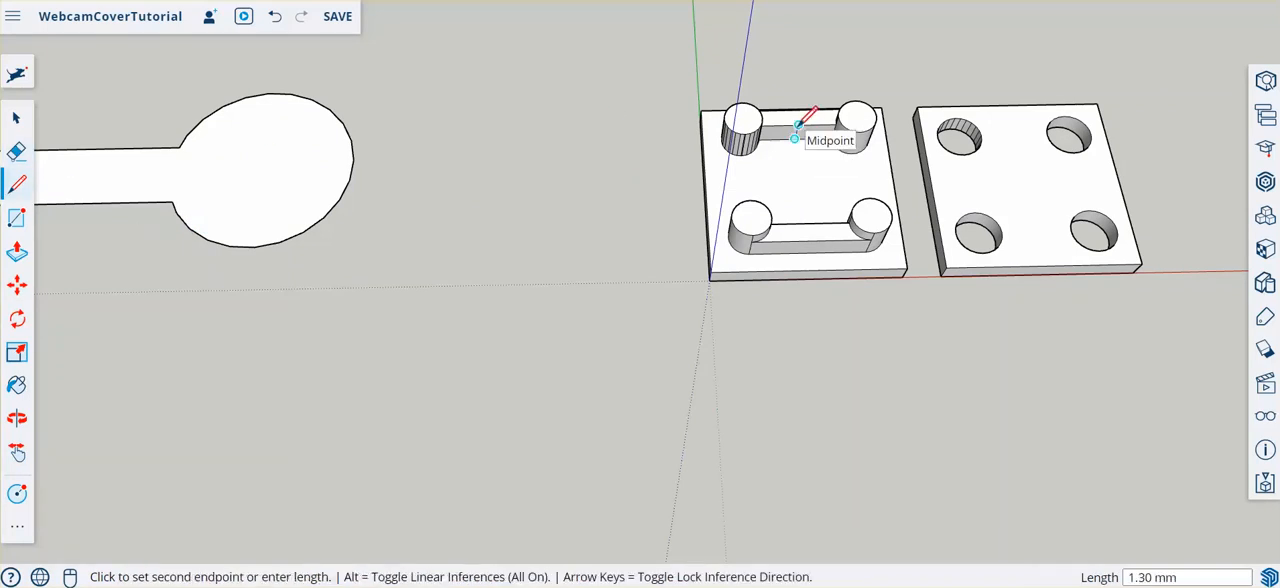
pyautogui.click(799, 126)
# - Extrude the whole arm profile, including the round cover and crossbar, upwards by 1 mm with Push/Pull
pyautogui.scroll(-3, 538, 125)
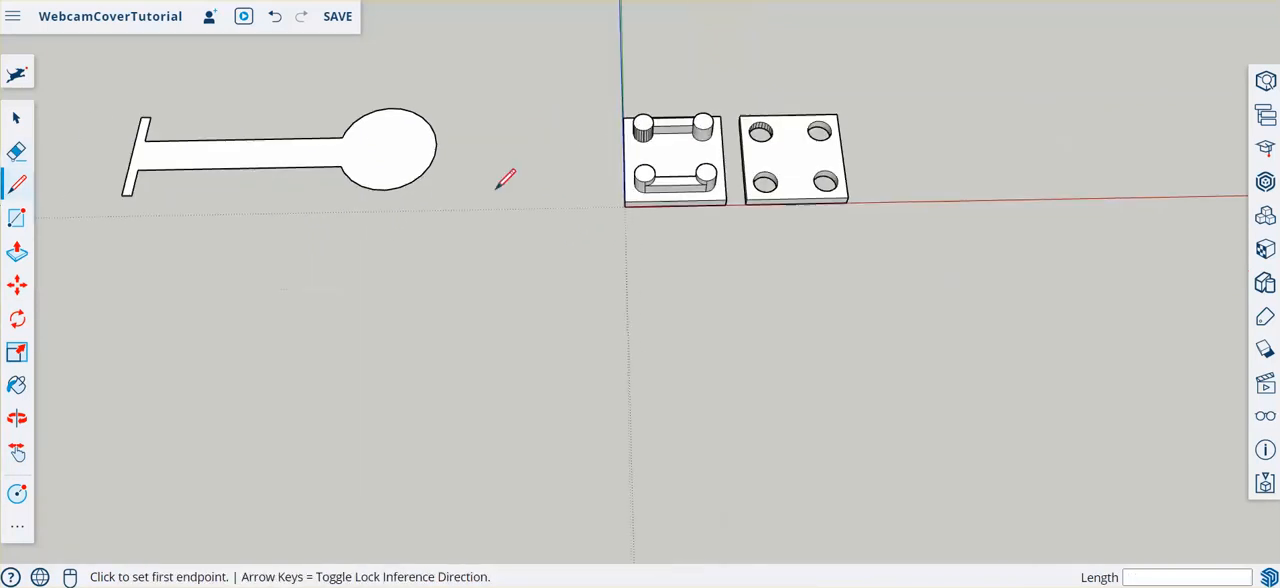
pyautogui.click(17, 255)
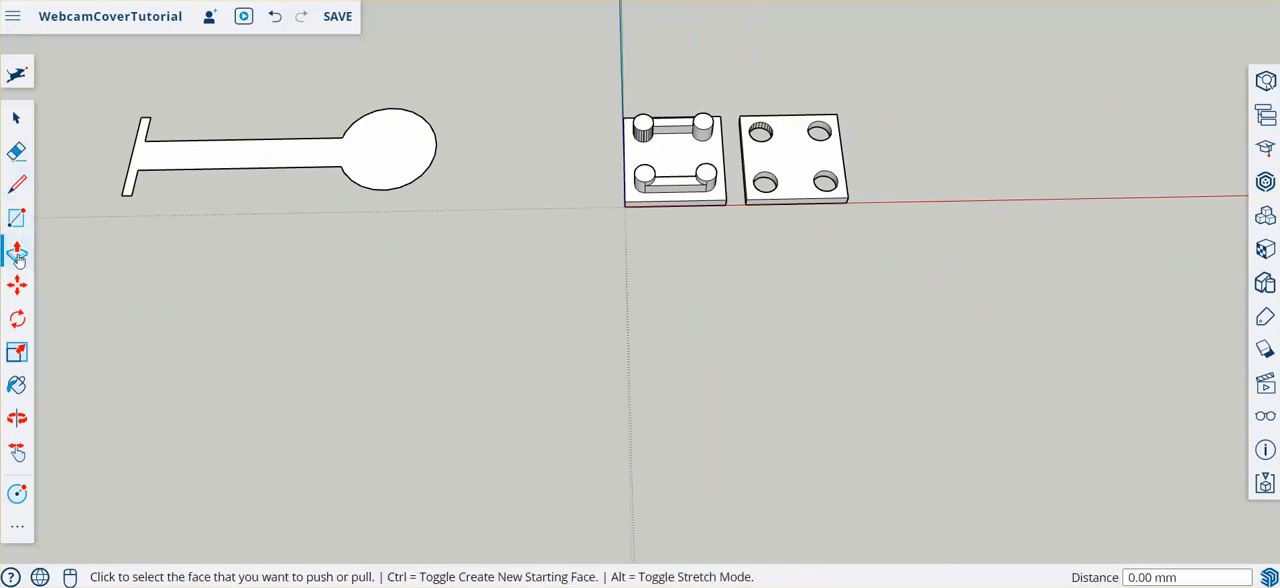
pyautogui.click(408, 190)
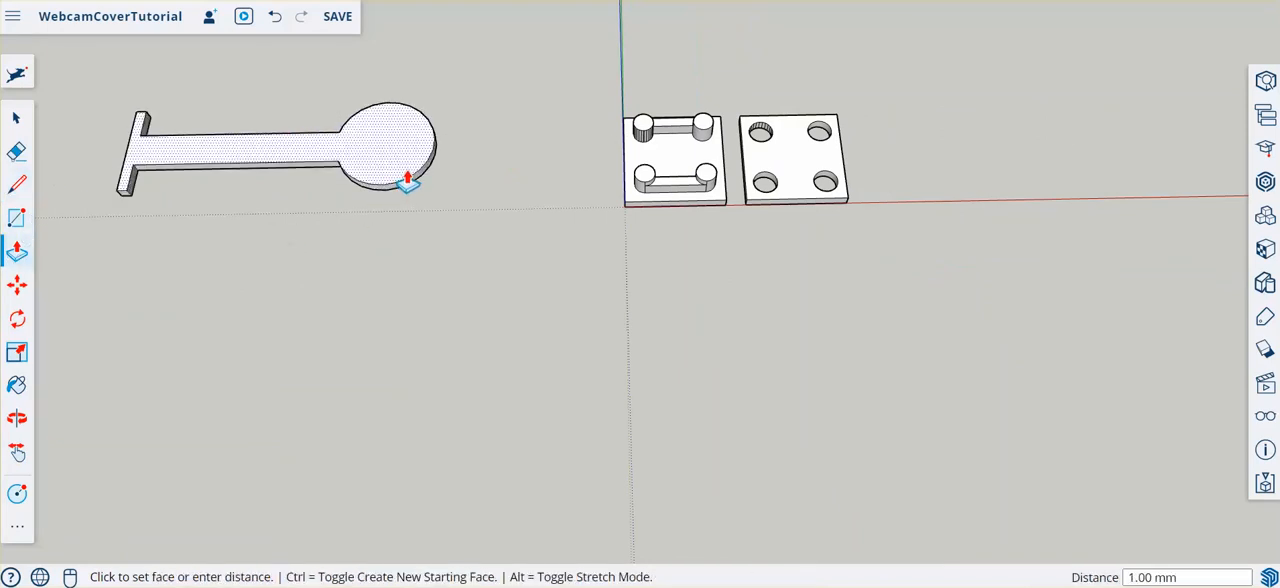
pyautogui.click(407, 182)
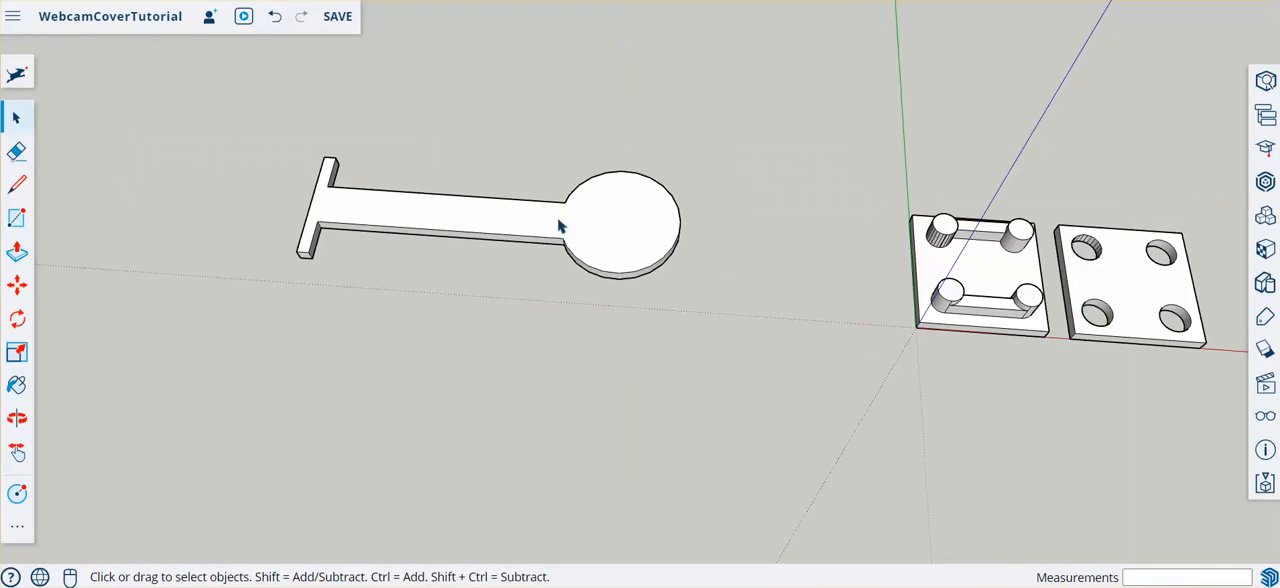
# - Draw a 2 mm guide line along the green axis from the pegged plate's corner at the origin, heading away from the plate
pyautogui.scroll(-4, 717, 320)
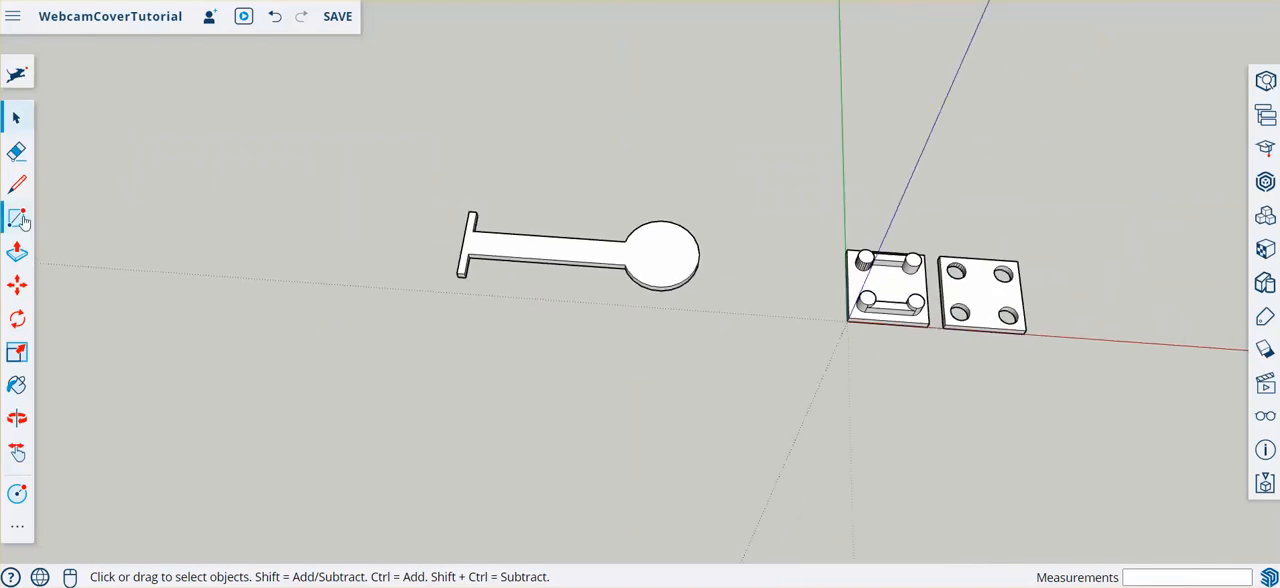
pyautogui.press('l')
pyautogui.scroll(2, 865, 311)
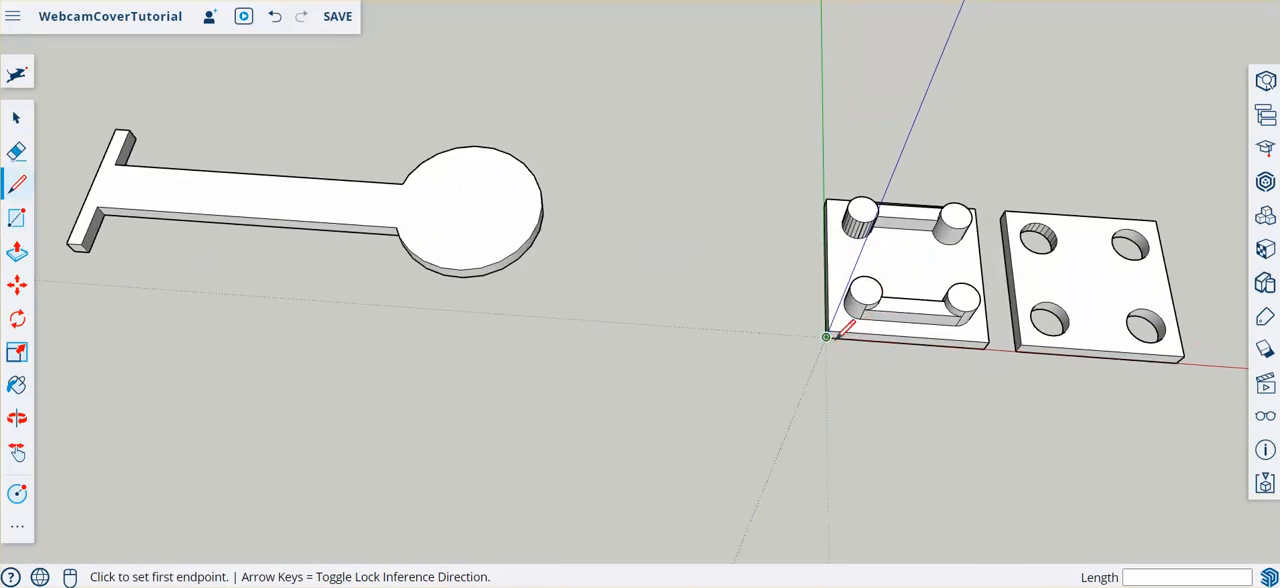
pyautogui.click(826, 337)
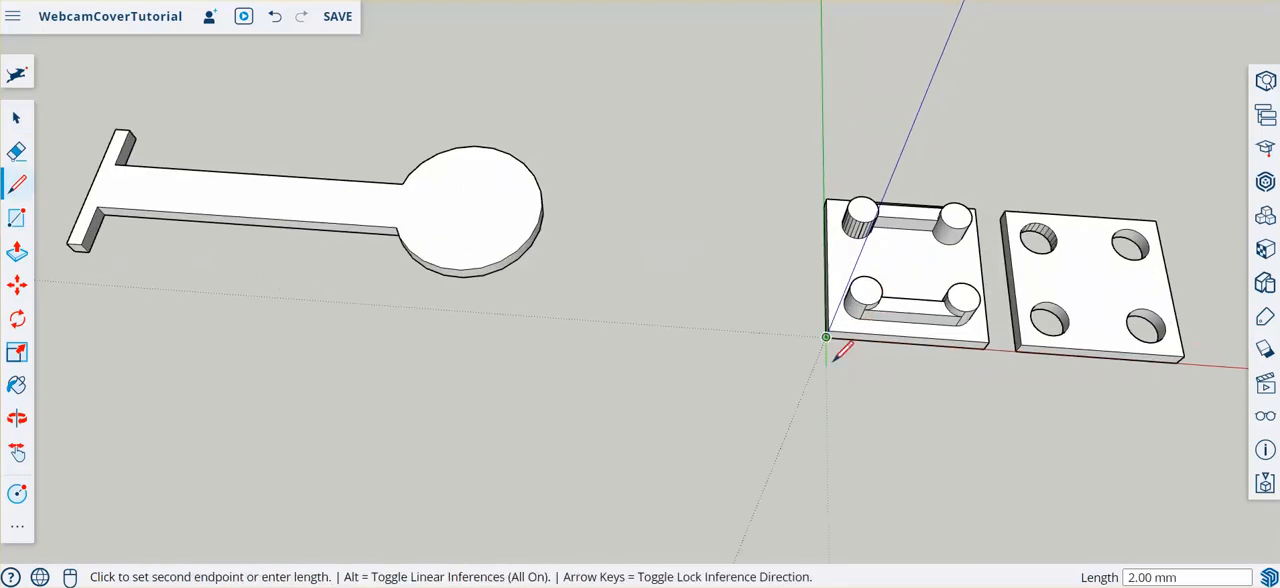
pyautogui.write('2')
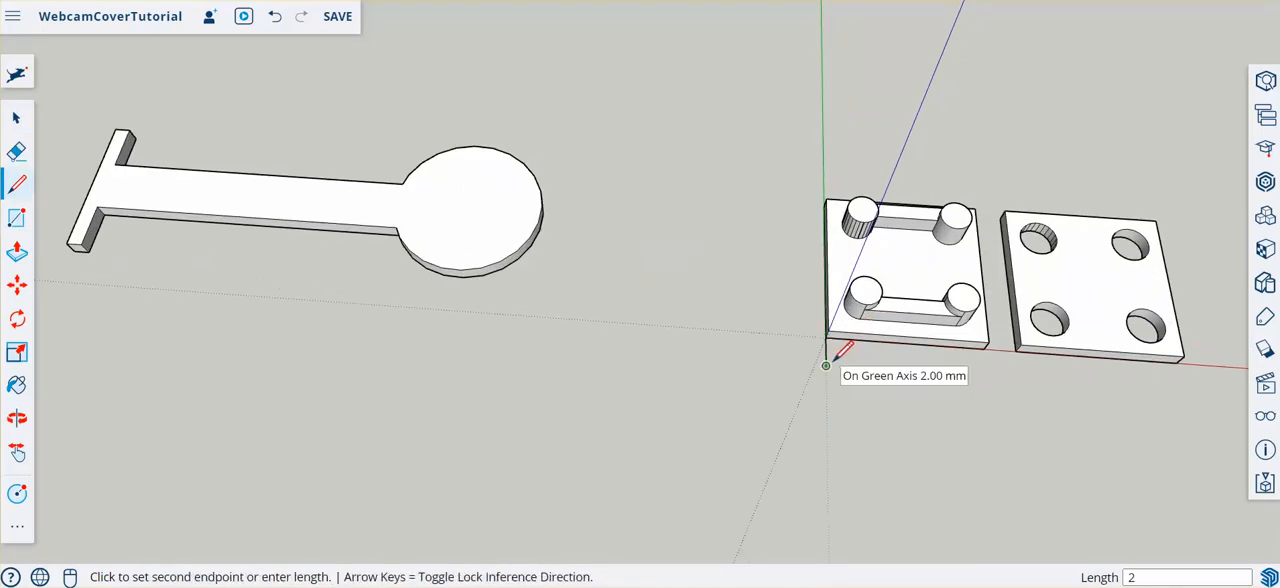
pyautogui.press('Return')
pyautogui.press('Escape')
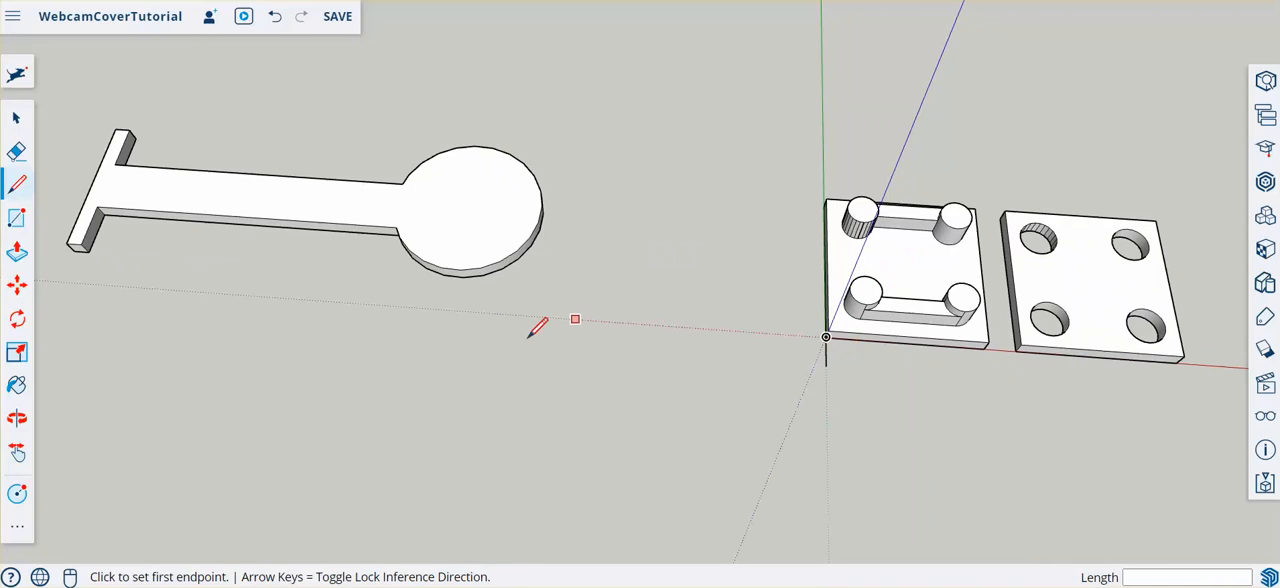
# - Move the whole arm so the lower outer corner of its crossbar sits on the free end of the 2 mm guide line
pyautogui.click(17, 118)
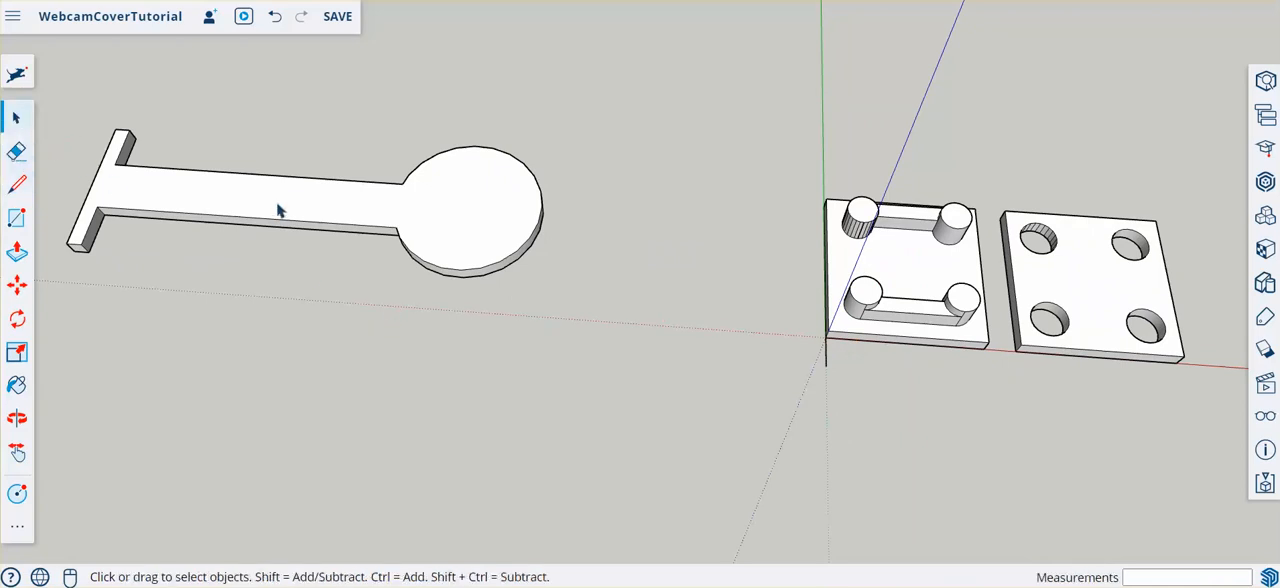
pyautogui.tripleClick(409, 213)
pyautogui.click(18, 286)
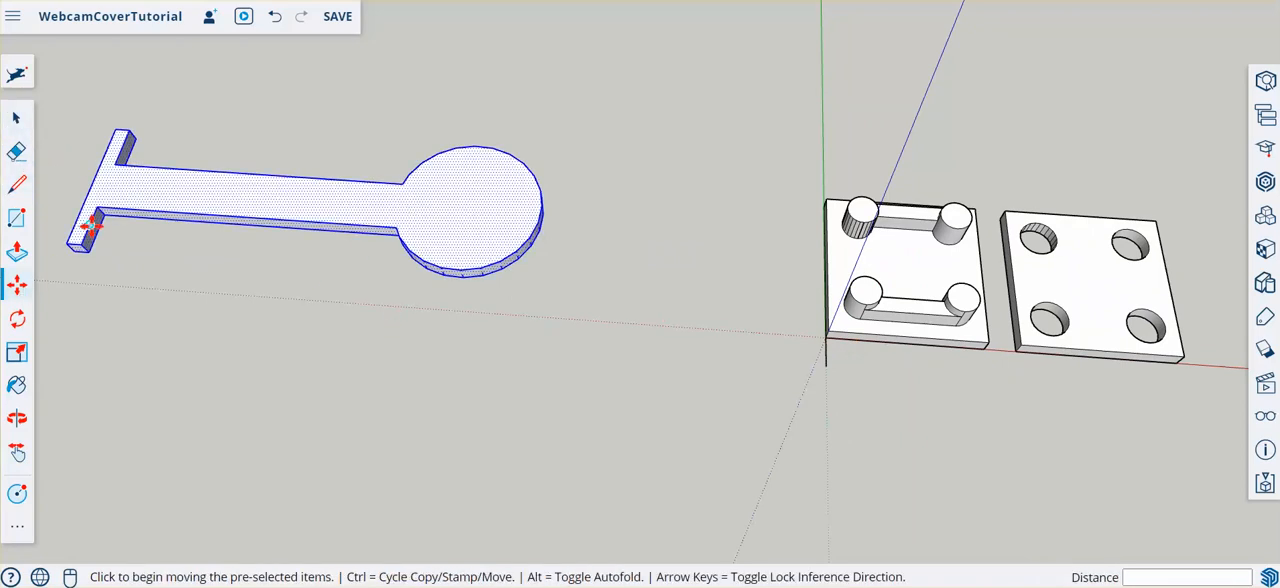
pyautogui.click(132, 148)
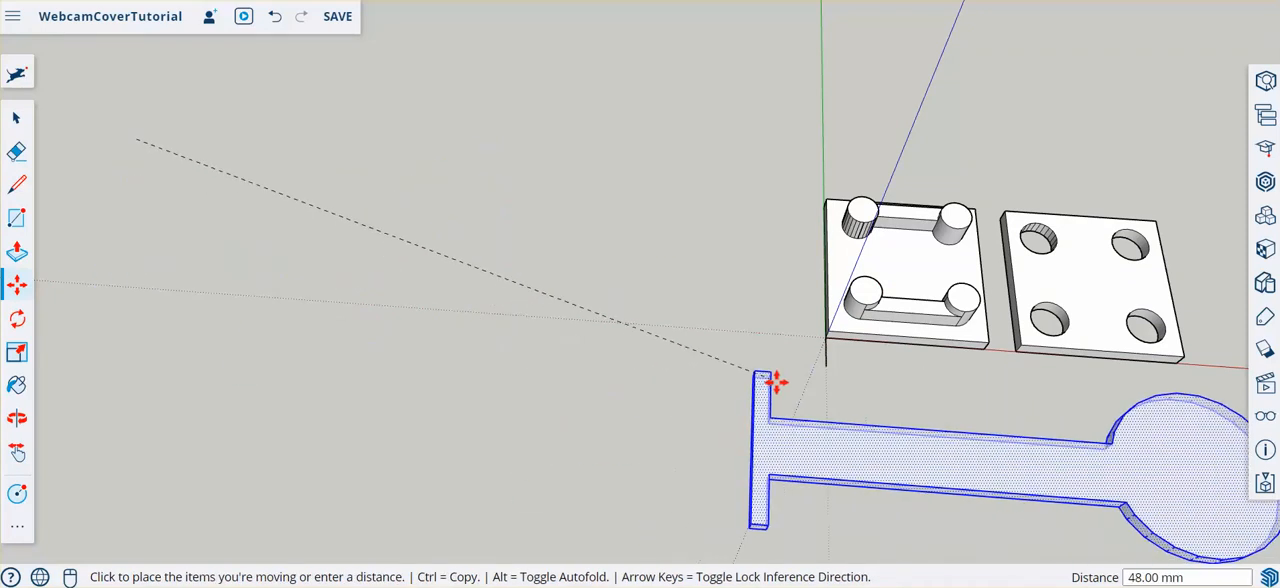
pyautogui.moveTo(706, 329); pyautogui.dragTo(1086, 137, button='middle')
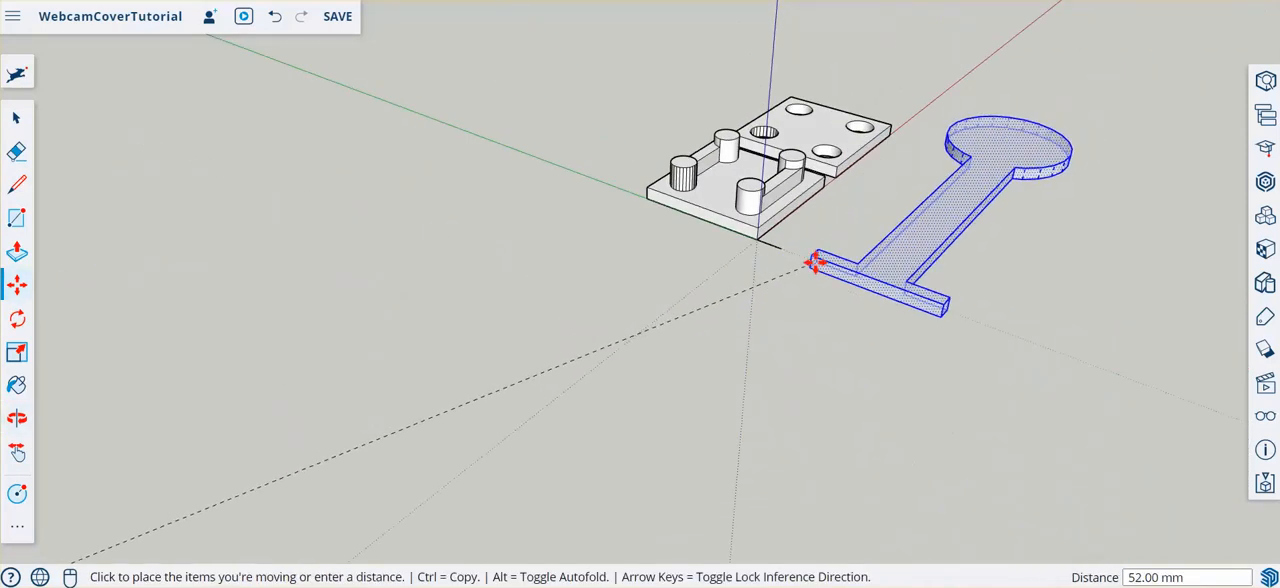
pyautogui.moveTo(817, 263); pyautogui.dragTo(932, 110, button='middle')
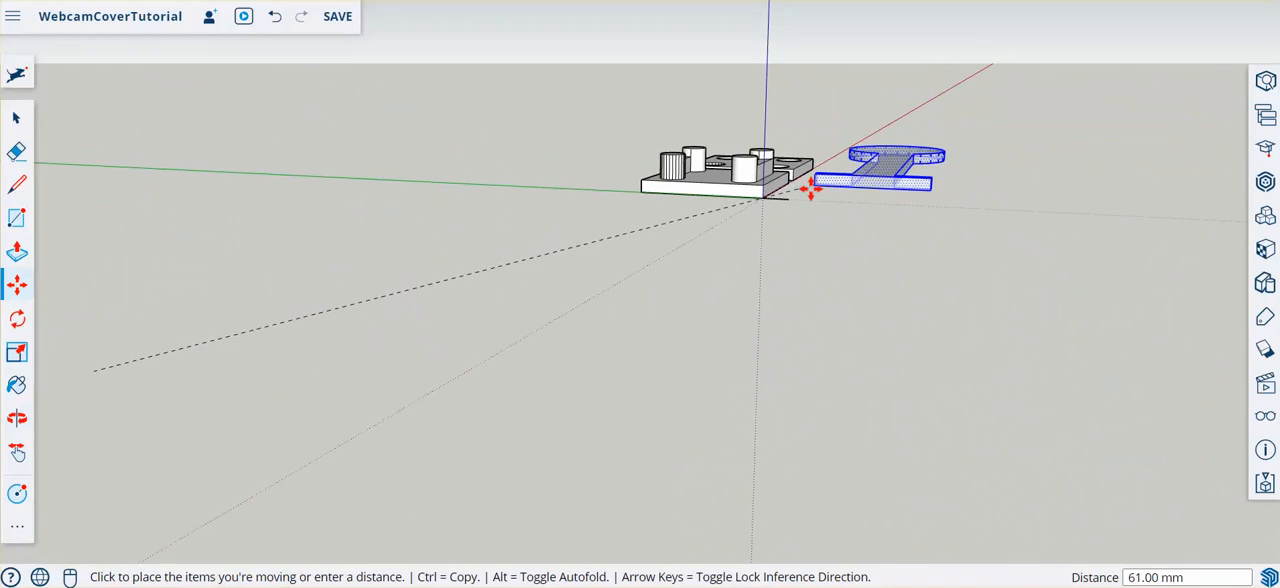
pyautogui.scroll(5, 788, 198)
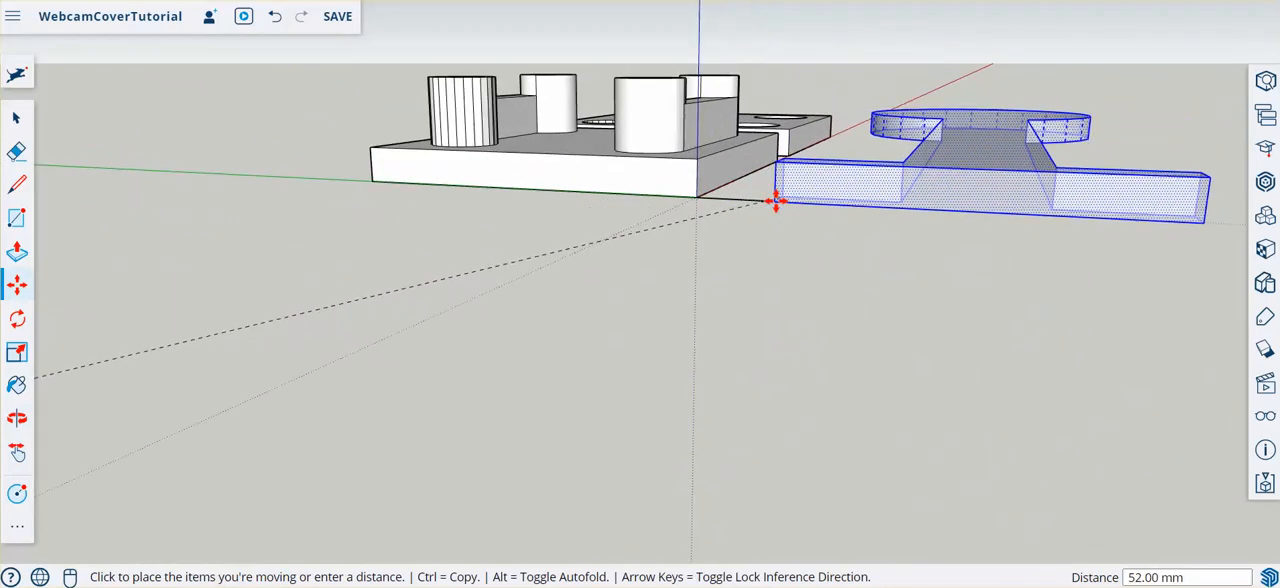
pyautogui.click(914, 185)
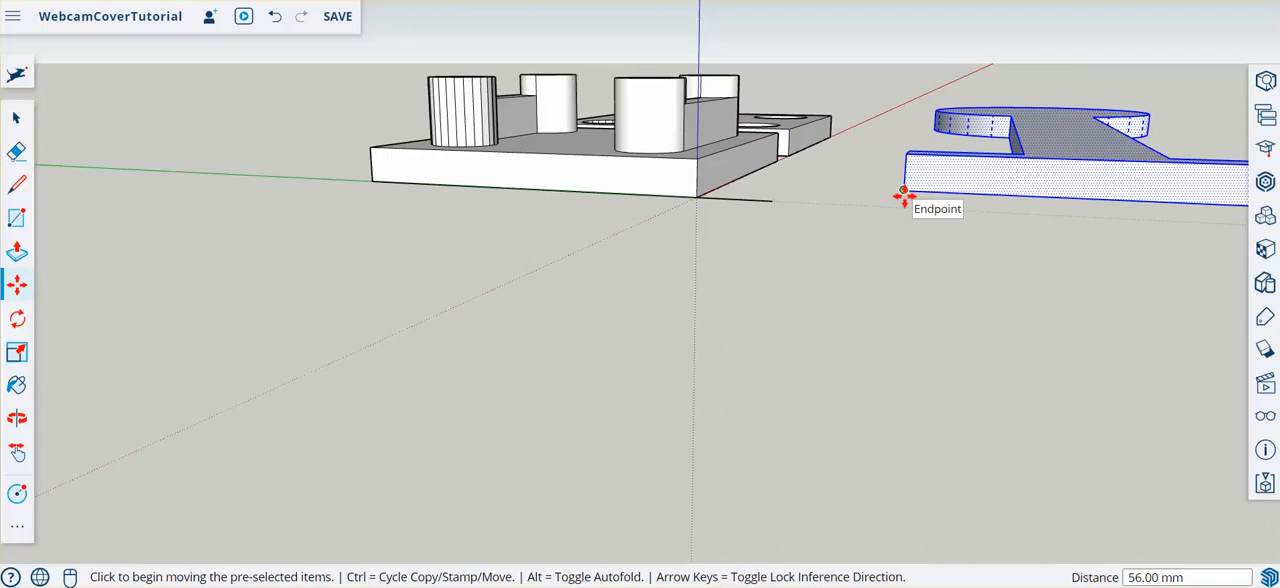
pyautogui.click(903, 195)
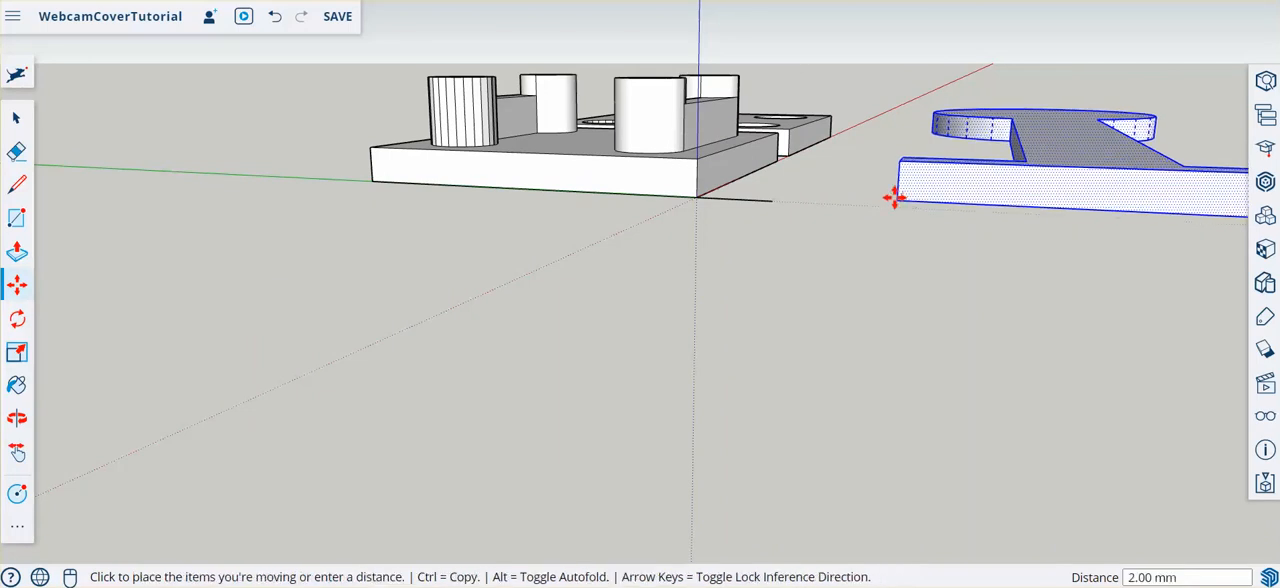
pyautogui.click(777, 203)
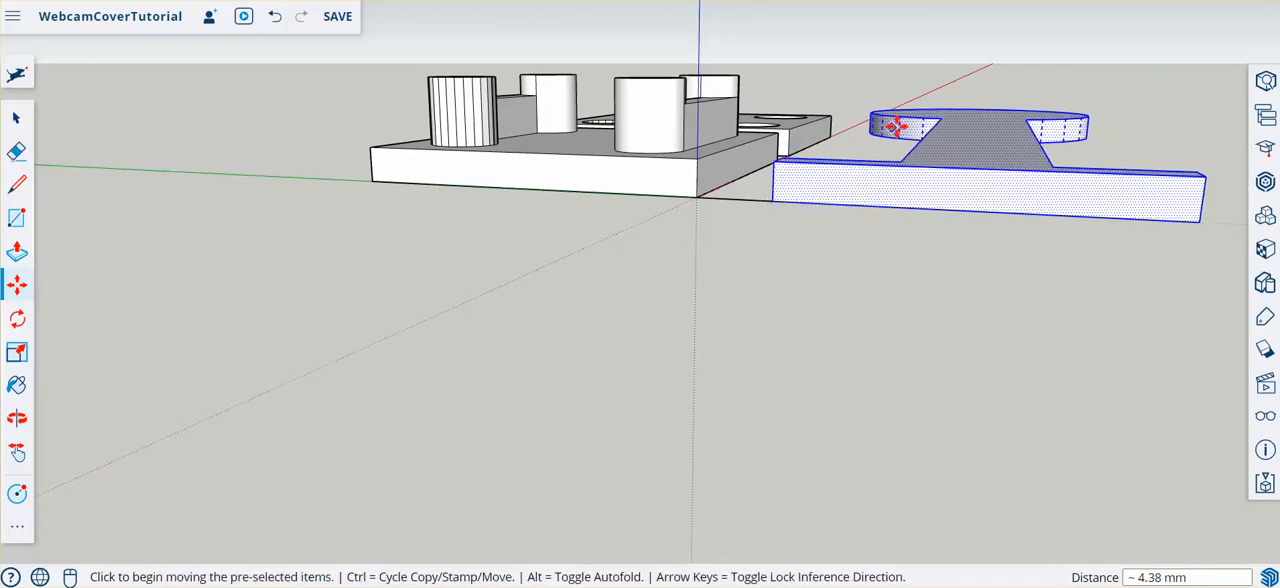
# - Erase the short guide line between the pegged plate's corner and the arm's crossbar
pyautogui.moveTo(900, 91); pyautogui.dragTo(963, 277, button='middle')
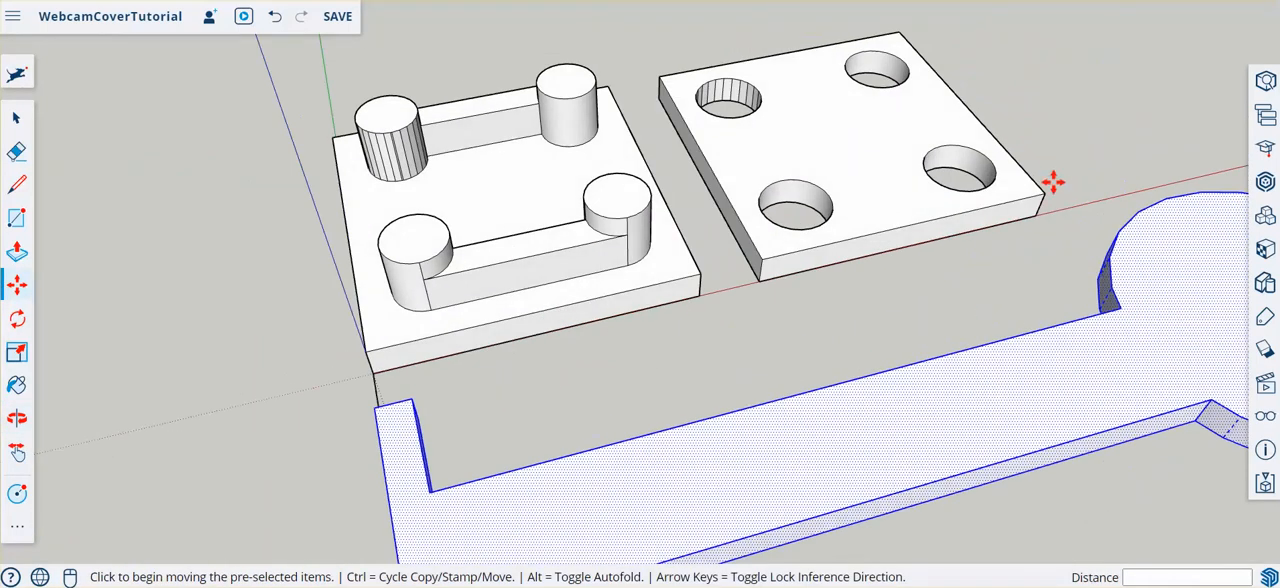
pyautogui.scroll(-3, 358, 152)
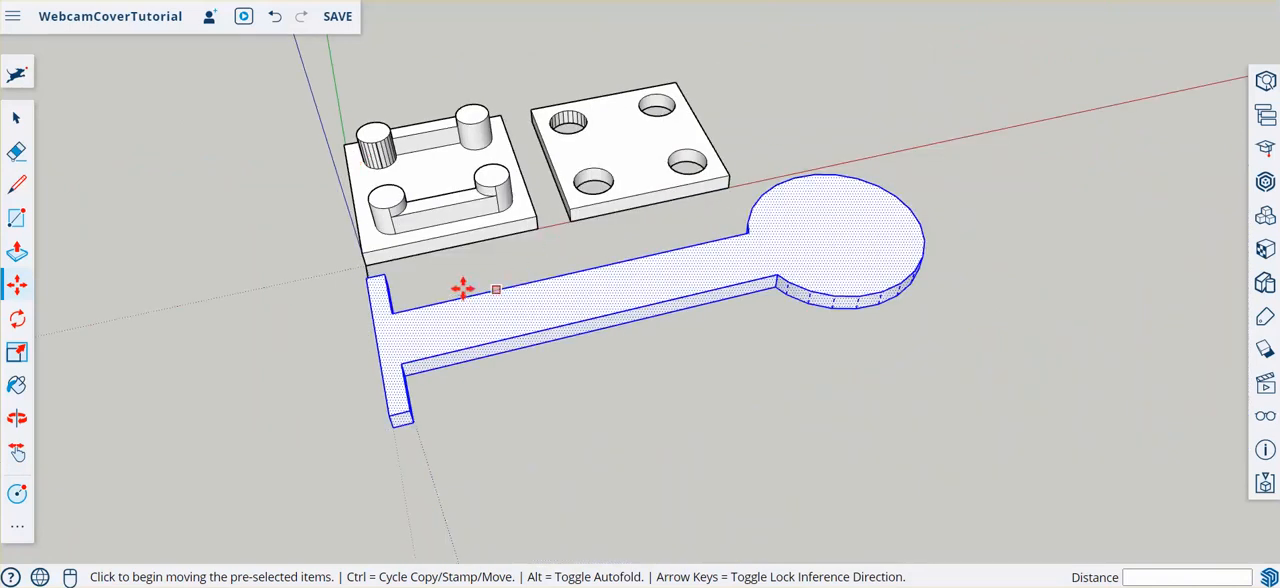
pyautogui.moveTo(243, 285)
pyautogui.mouseDown(button='middle')
pyautogui.moveTo(551, 277)
pyautogui.moveTo(749, 186)
pyautogui.mouseUp(button='middle')
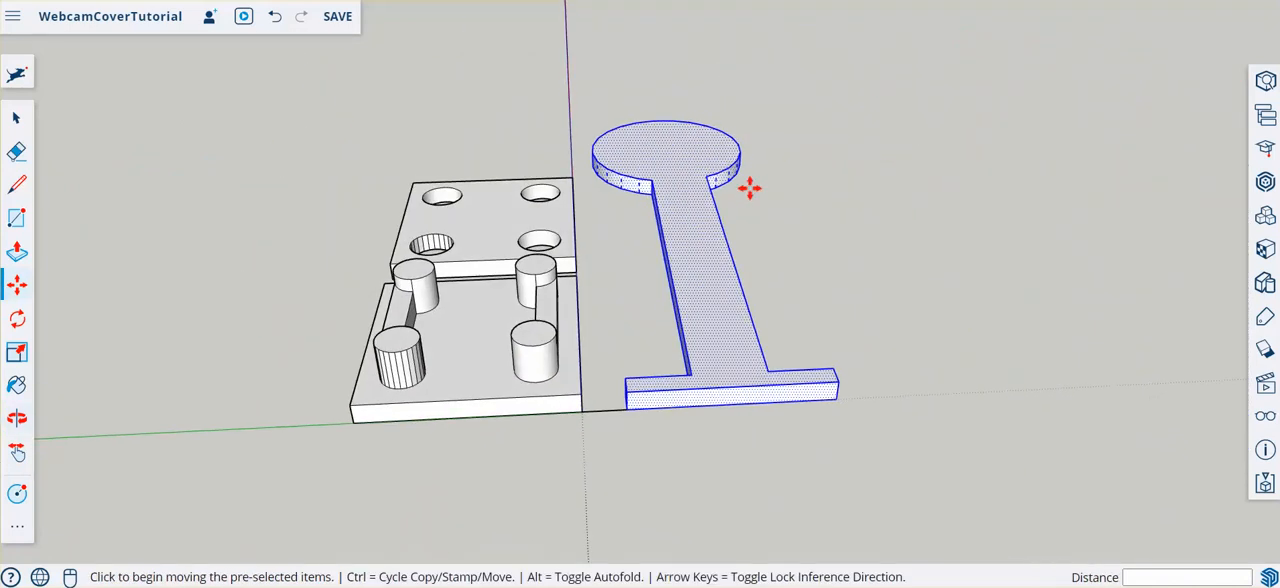
pyautogui.click(16, 151)
pyautogui.click(603, 409)
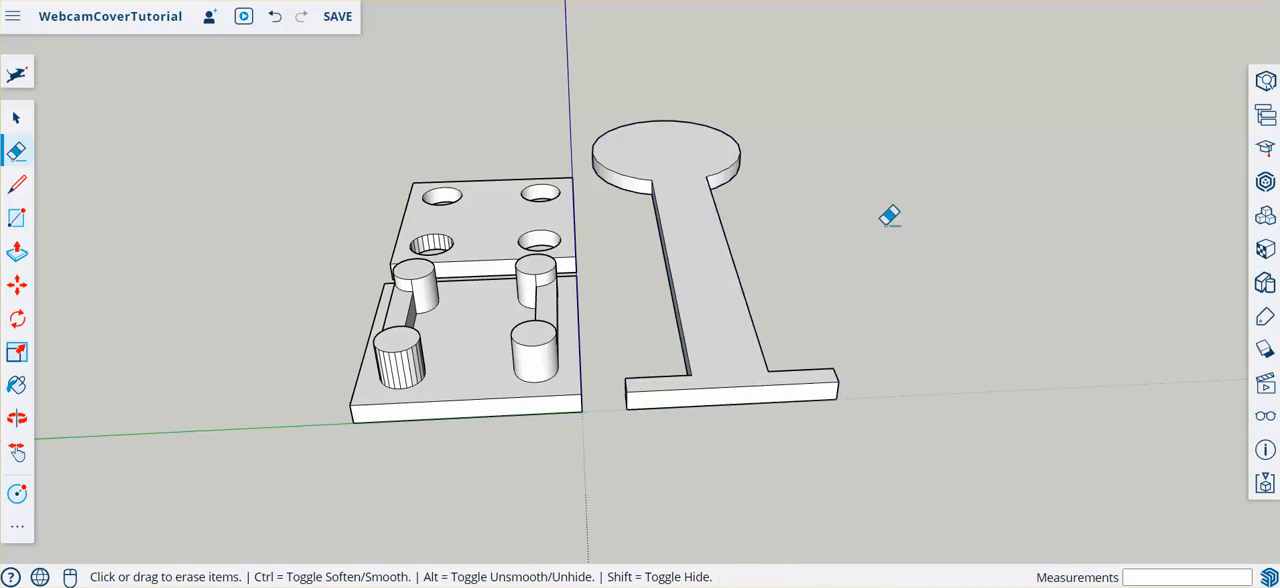
pyautogui.moveTo(889, 215)
pyautogui.mouseDown(button='middle')
pyautogui.moveTo(623, 391)
pyautogui.moveTo(243, 320)
pyautogui.moveTo(629, 106)
pyautogui.moveTo(677, 223)
pyautogui.moveTo(460, 193)
pyautogui.mouseUp(button='middle')
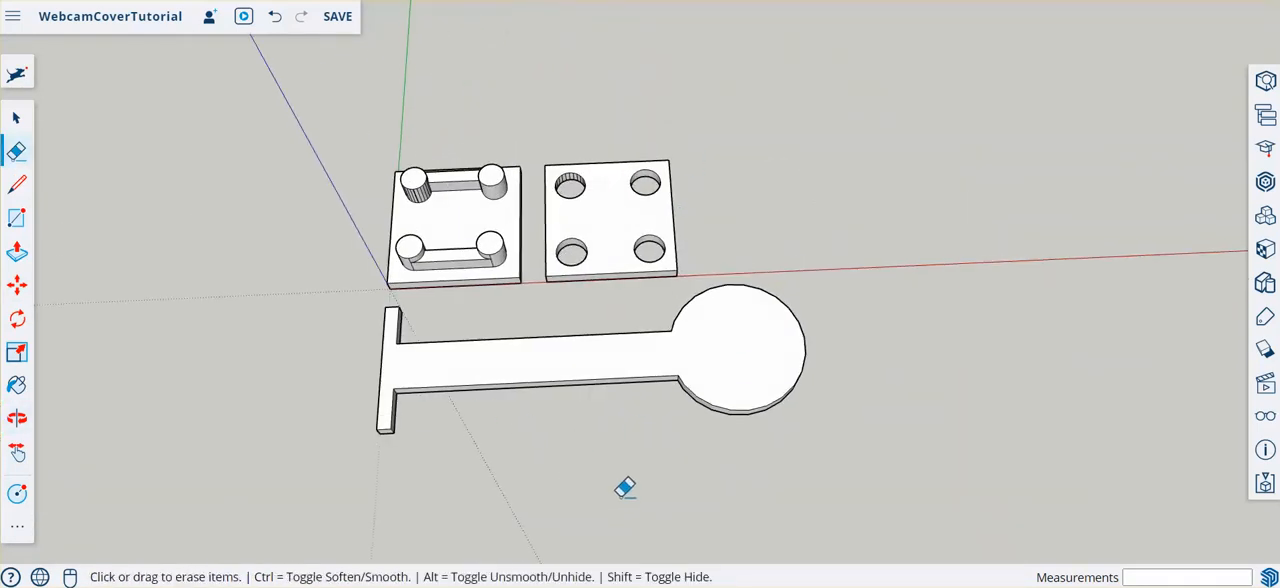